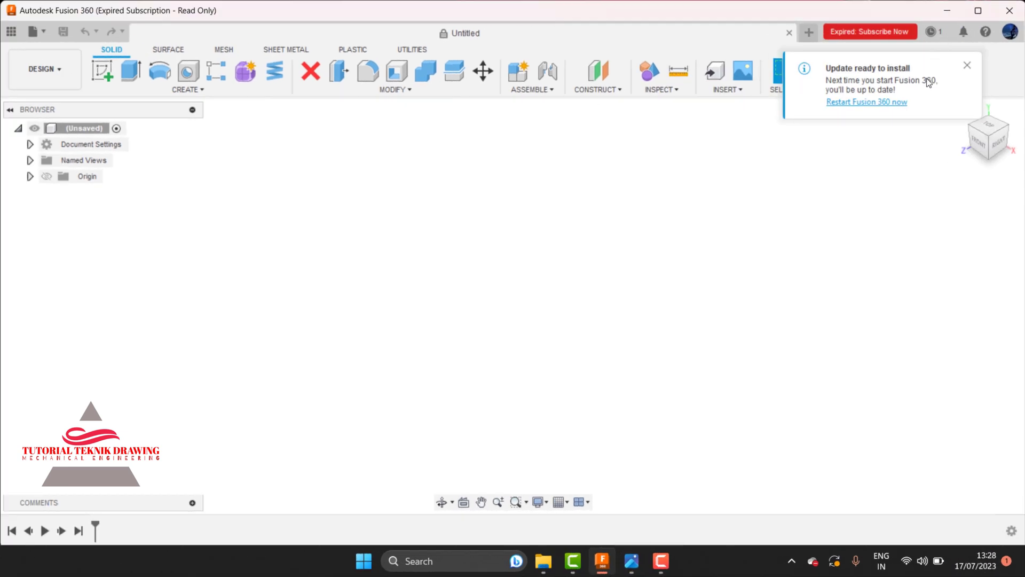
# Dismiss the update-ready notice and review the bracket reference drawing in Photos
pyautogui.click(966, 67)
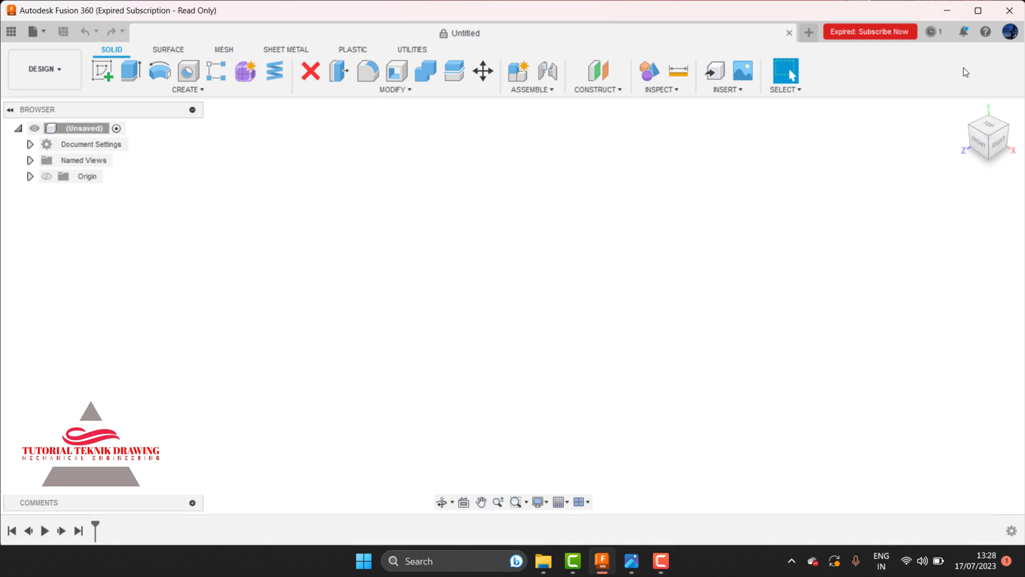
pyautogui.moveTo(632, 561); pyautogui.dragTo(660, 565)
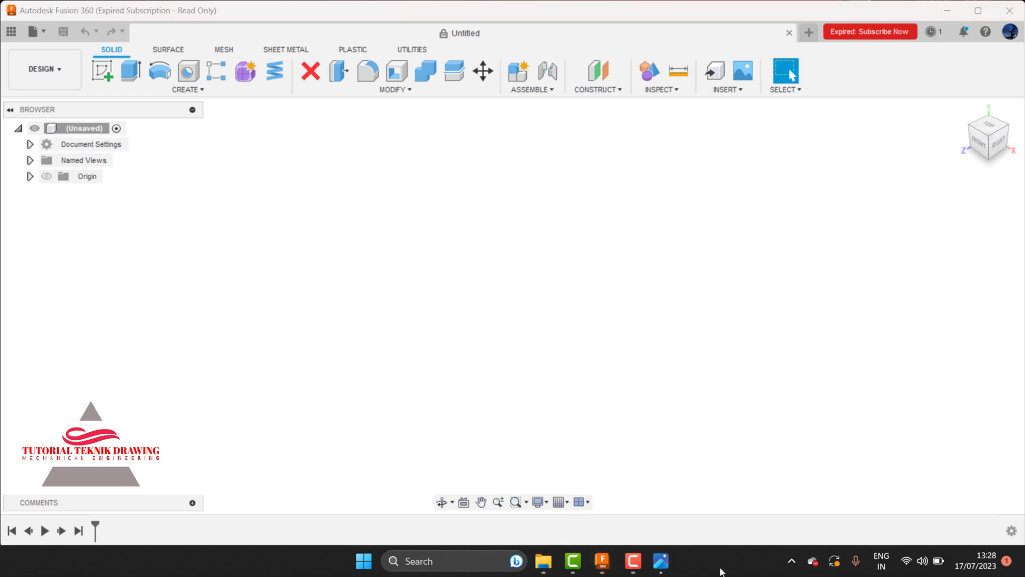
pyautogui.click(661, 565)
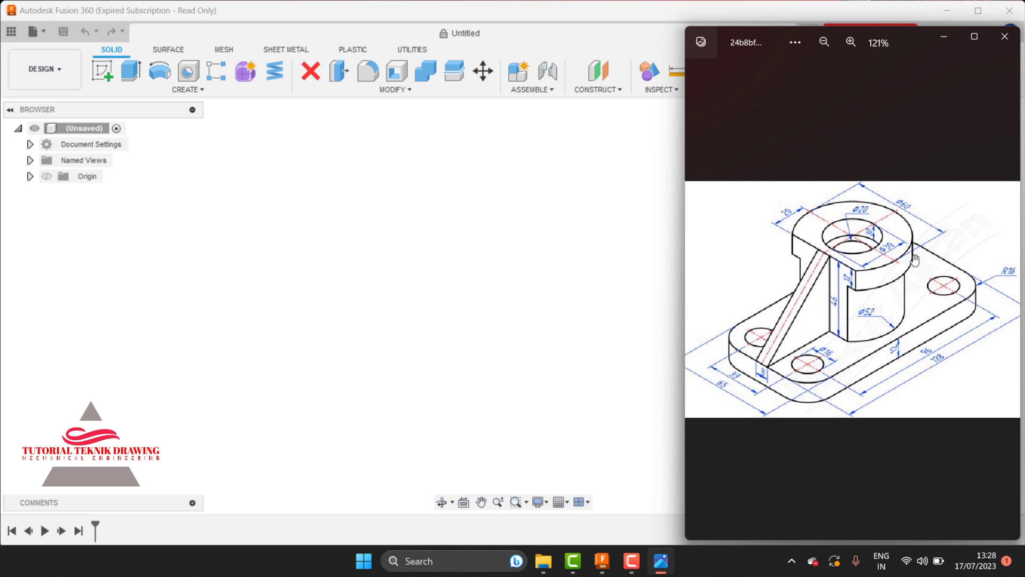
pyautogui.click(234, 208)
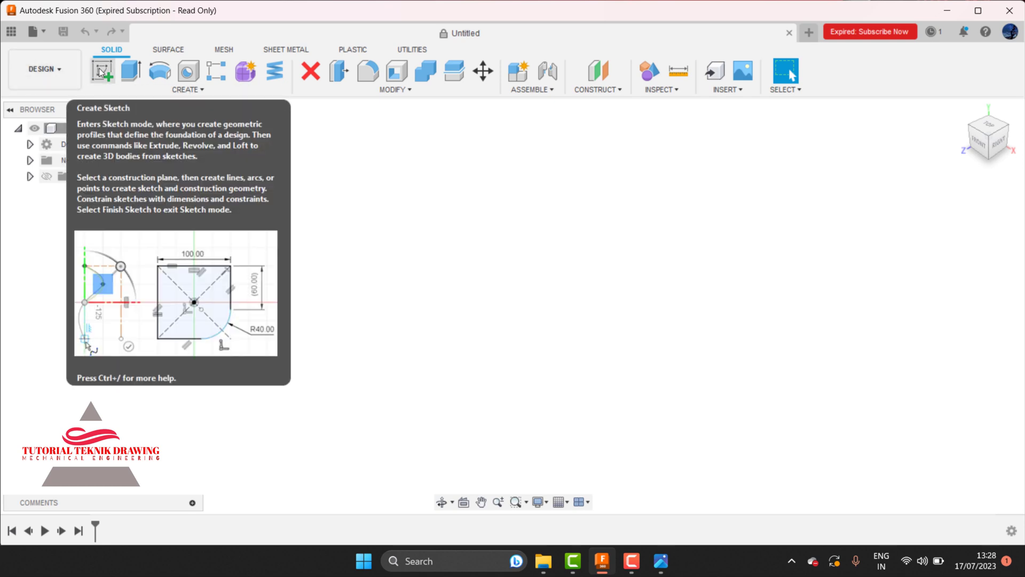
# Start a sketch on the XZ ground plane, checking the reference drawing along the way
pyautogui.click(100, 73)
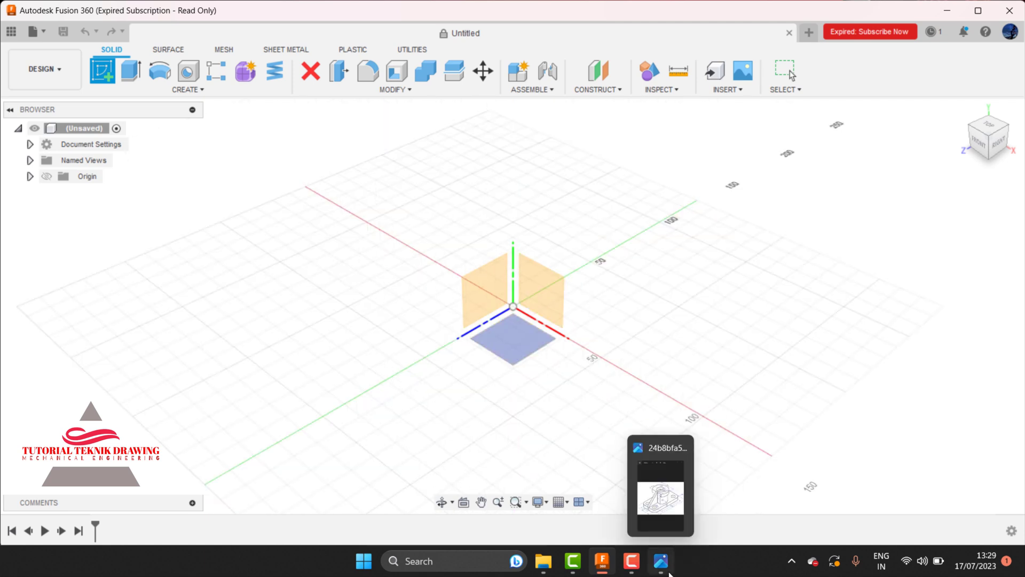
pyautogui.click(660, 496)
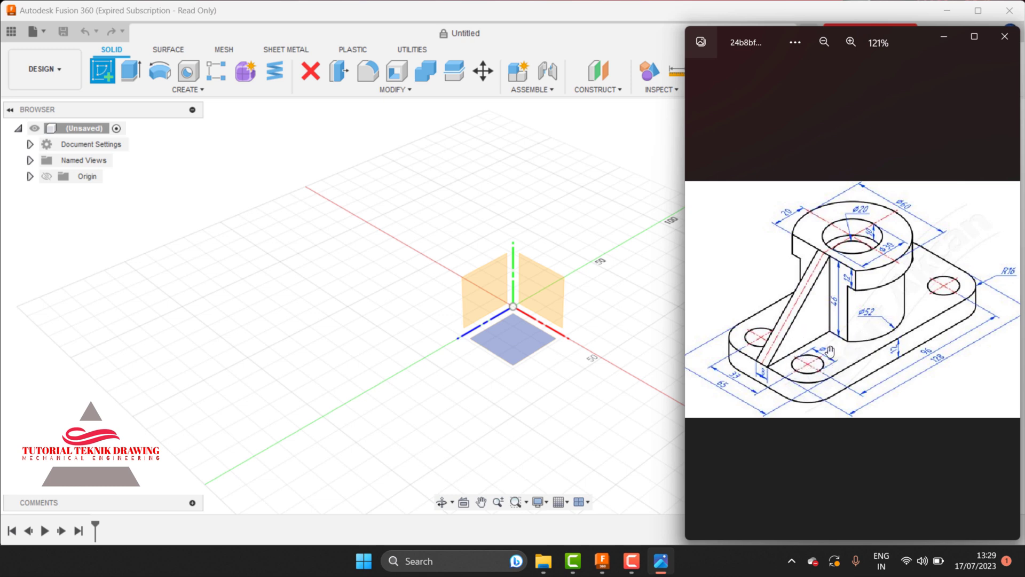
pyautogui.click(943, 37)
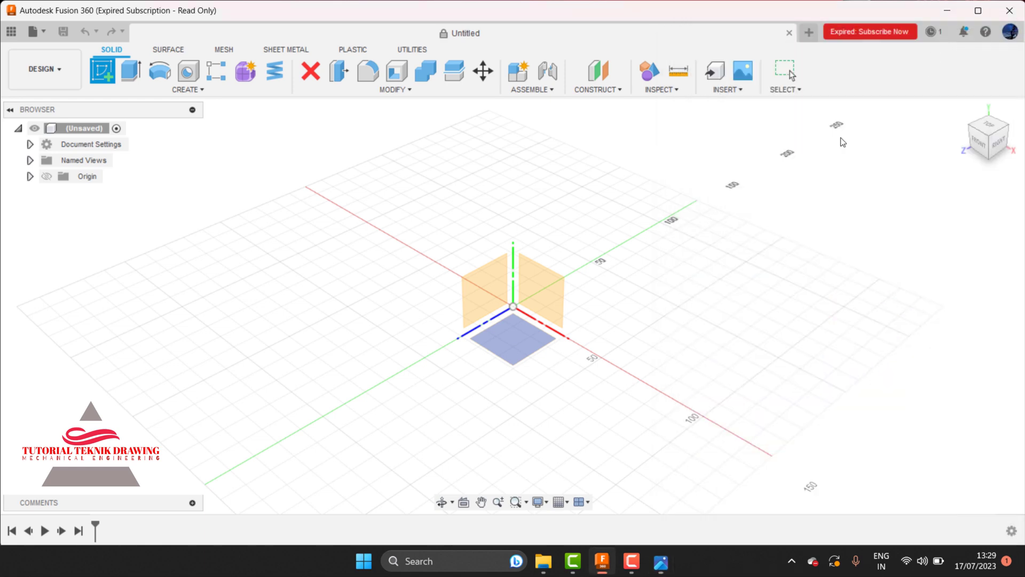
pyautogui.click(511, 344)
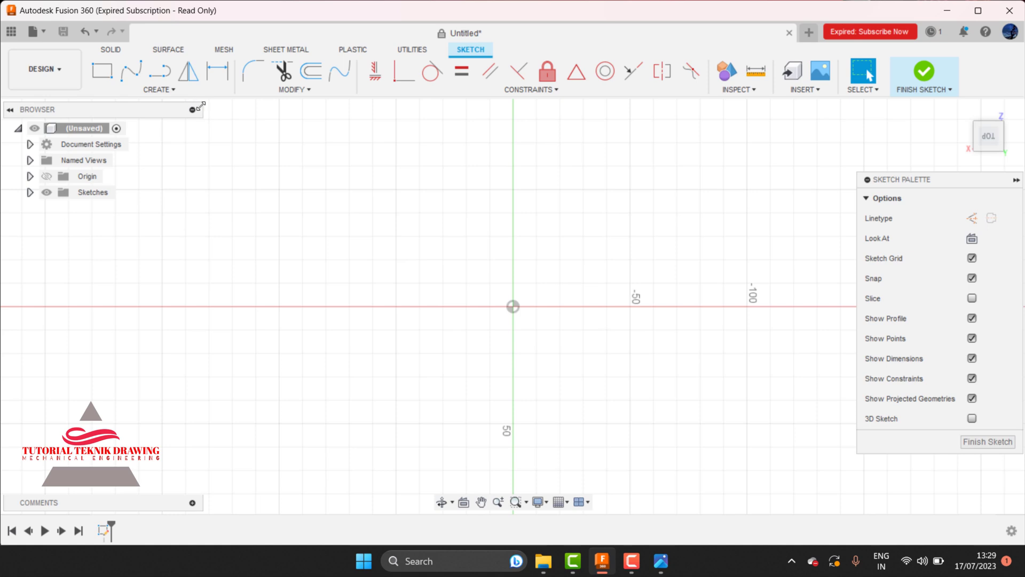
pyautogui.click(159, 89)
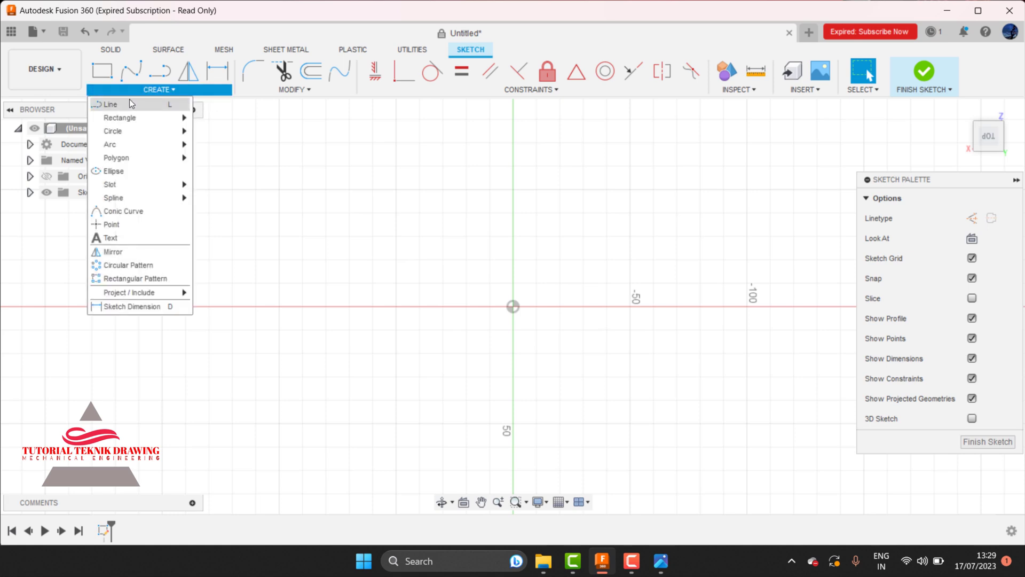
pyautogui.moveTo(120, 117)
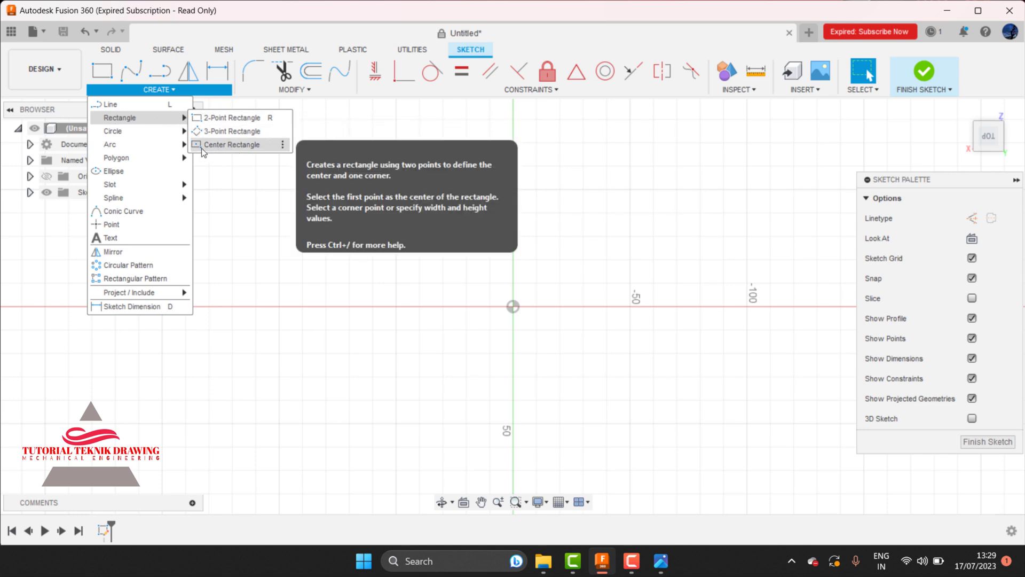
# Draw a center rectangle at the origin and check the reference for base dimensions
pyautogui.click(223, 146)
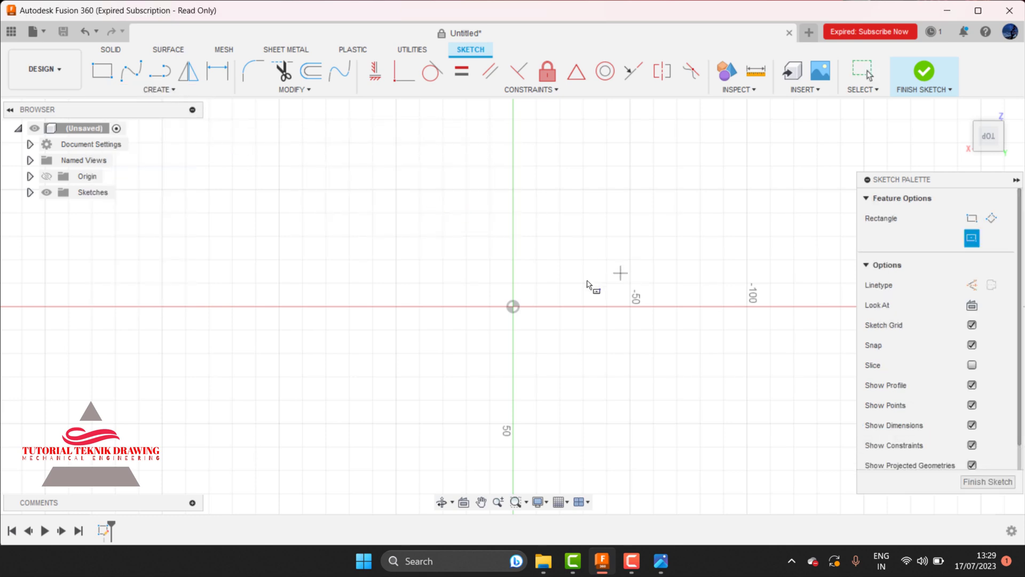
pyautogui.click(513, 306)
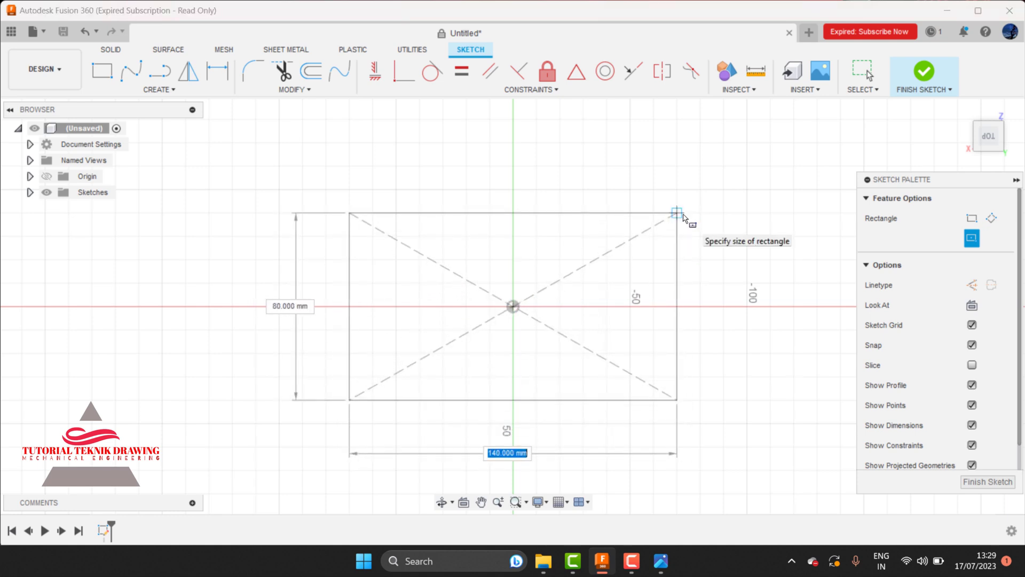
pyautogui.click(676, 213)
pyautogui.click(661, 561)
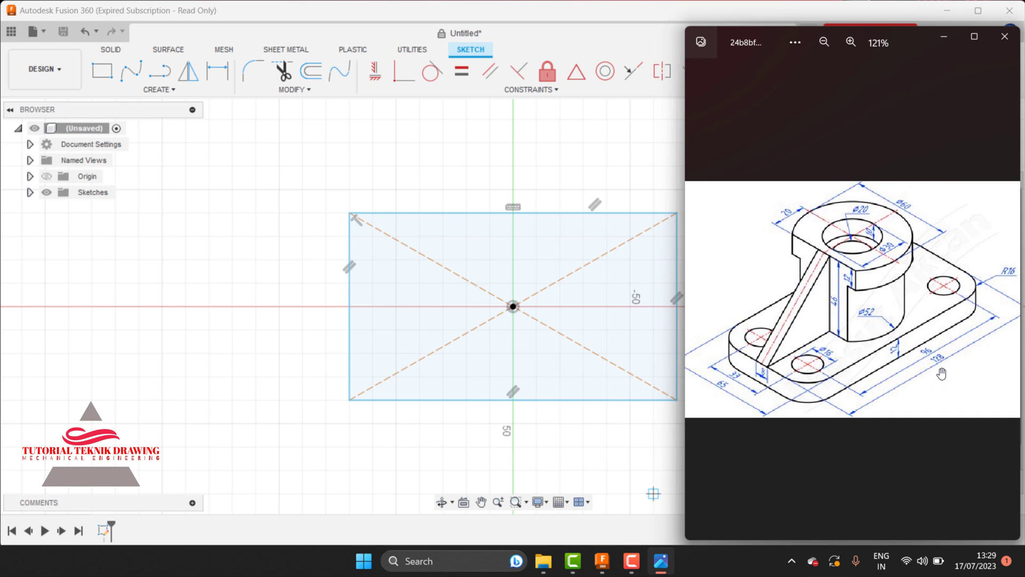
pyautogui.click(944, 36)
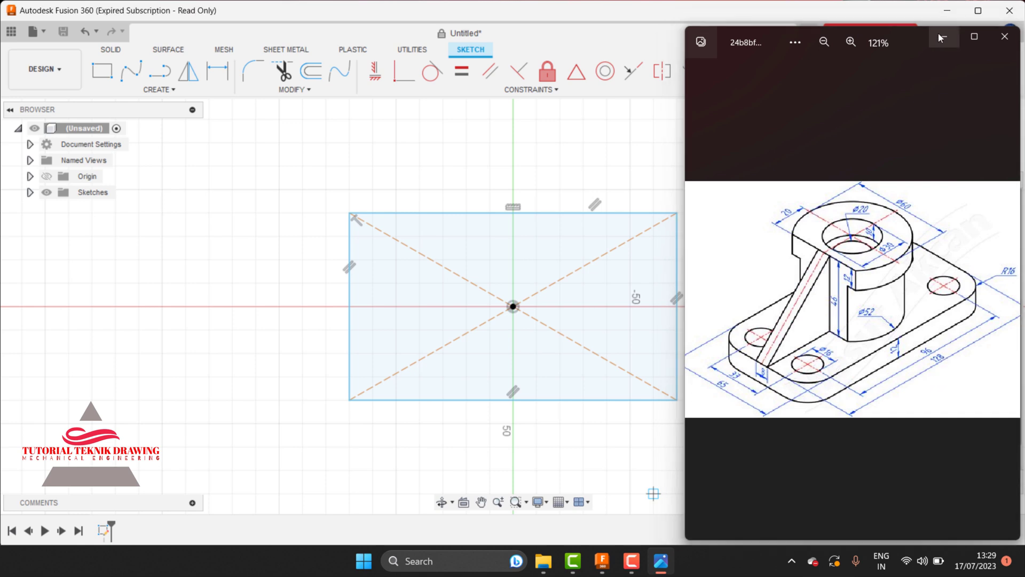
# Dimension the rectangle's top edge to 128 mm wide
pyautogui.click(220, 75)
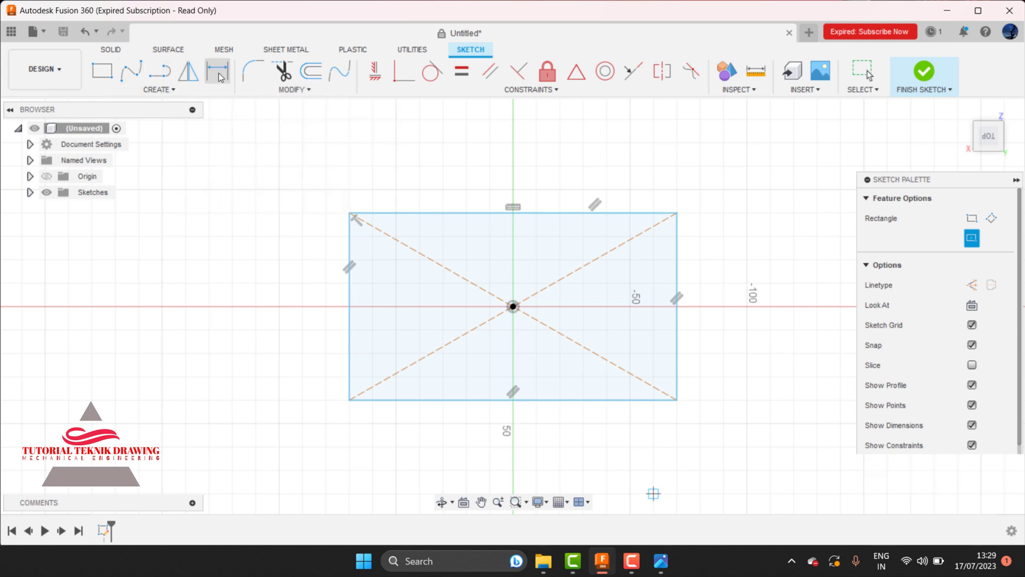
pyautogui.click(469, 214)
pyautogui.click(472, 185)
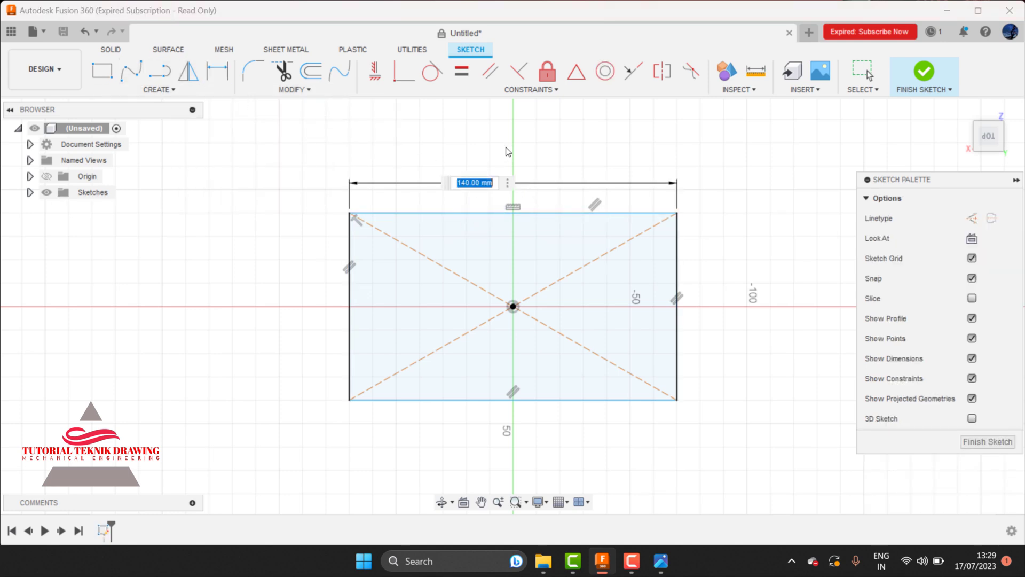
pyautogui.click(660, 565)
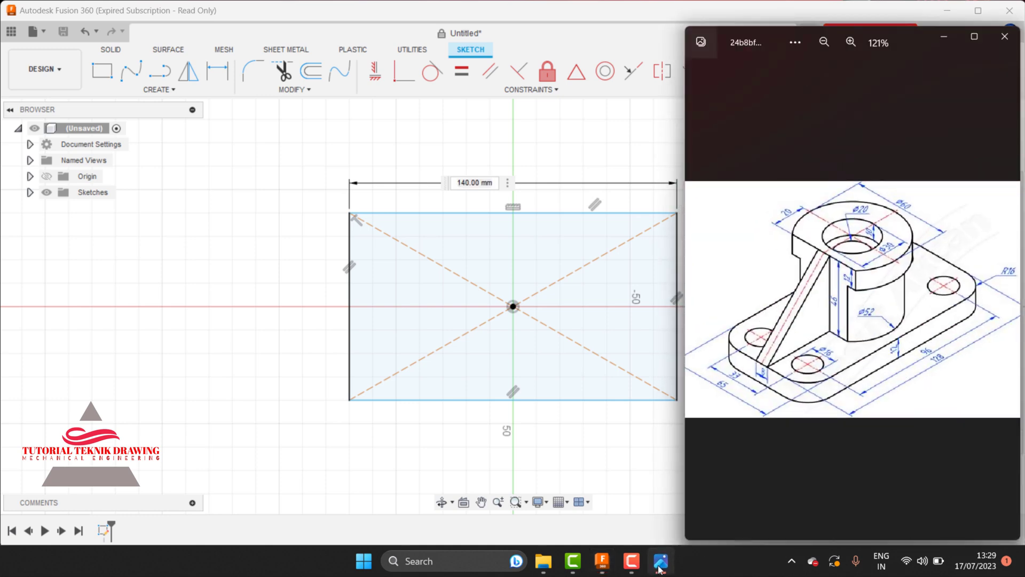
pyautogui.click(660, 565)
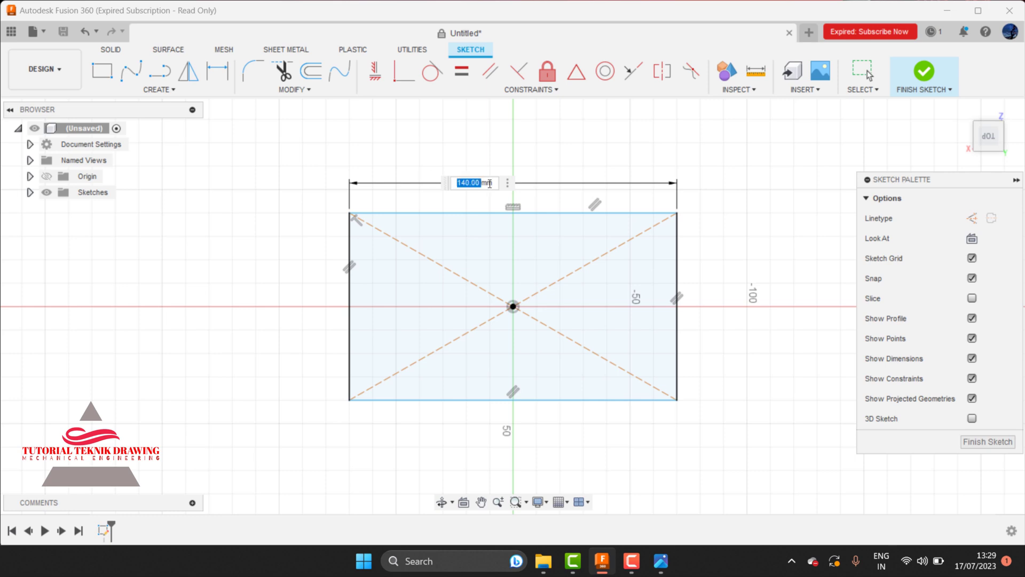
pyautogui.write('128')
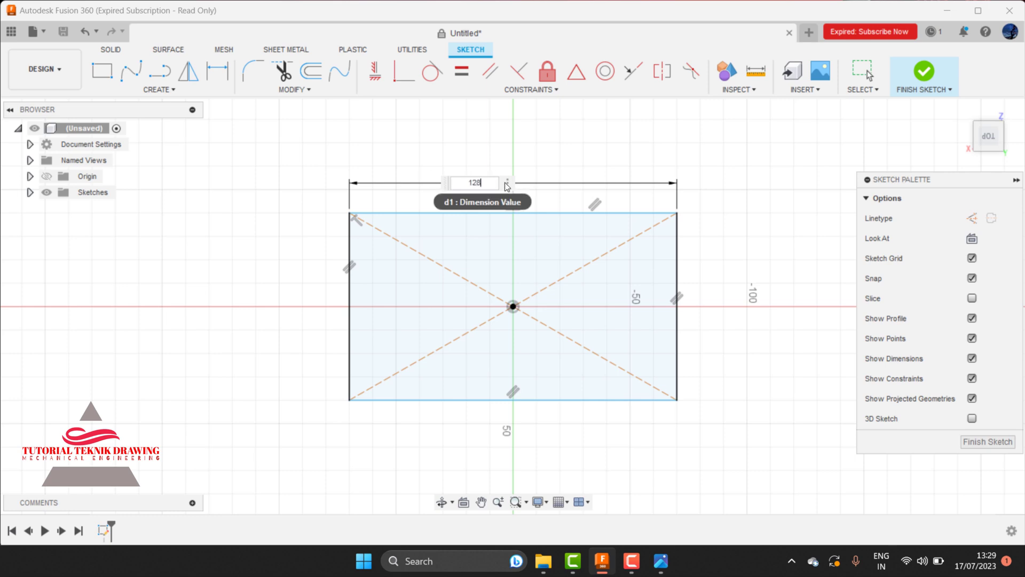
pyautogui.press('Return')
# Dimension the rectangle's left edge to 64 mm tall, then review the reference drawing
pyautogui.click(662, 567)
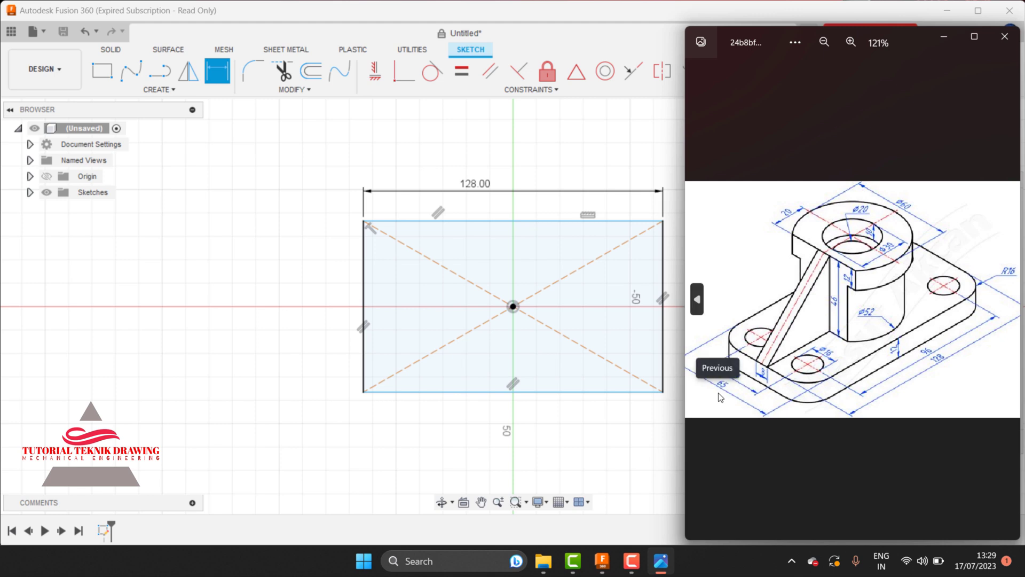
pyautogui.click(943, 36)
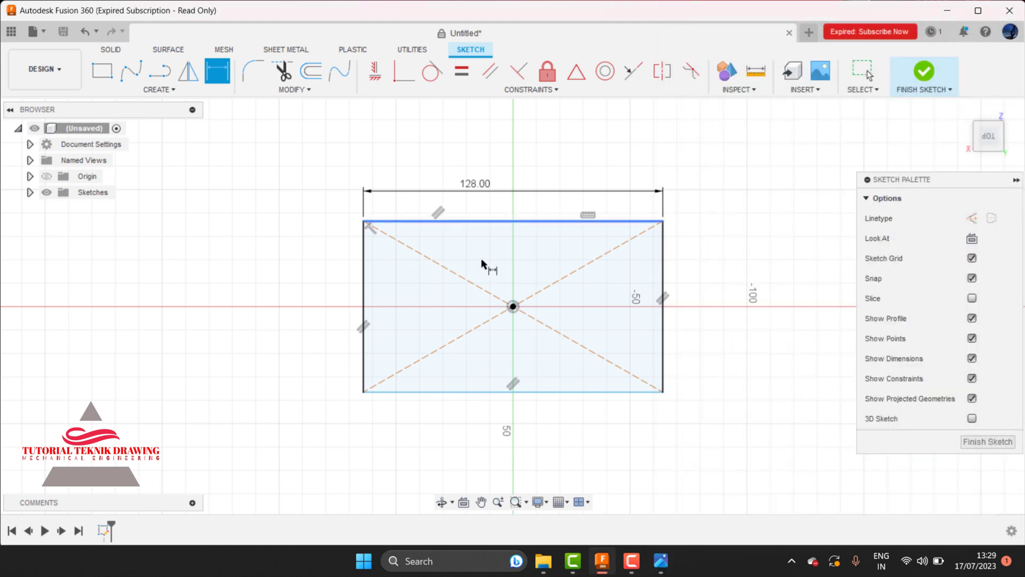
pyautogui.click(363, 288)
pyautogui.click(338, 245)
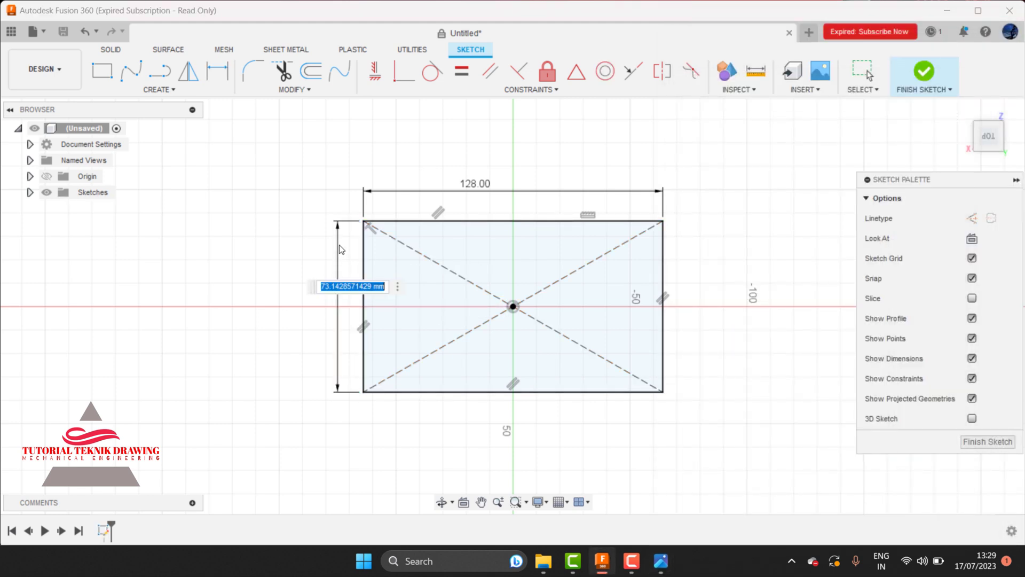
pyautogui.write('6')
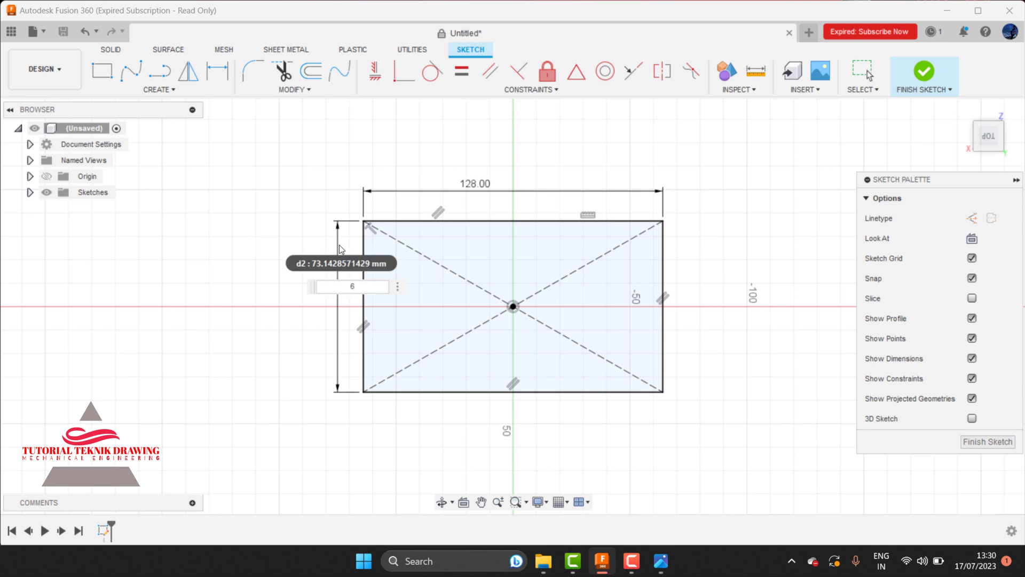
pyautogui.write('4')
pyautogui.press('Return')
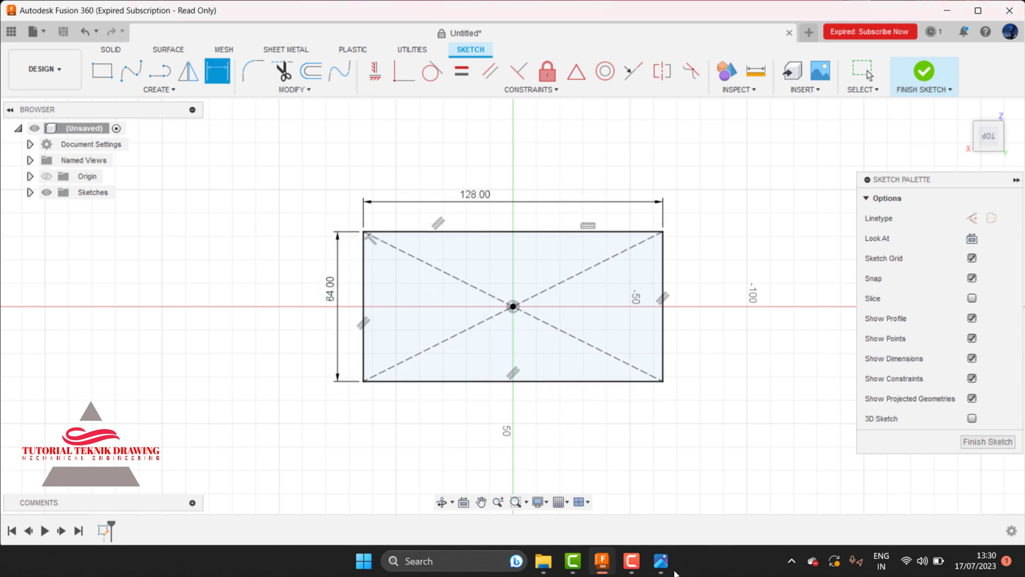
pyautogui.click(662, 562)
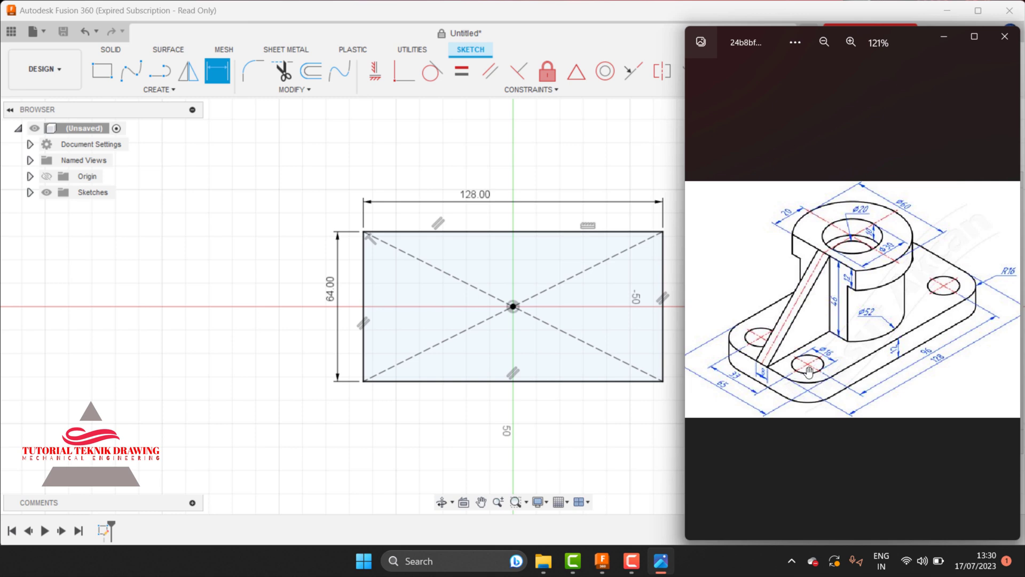
pyautogui.moveTo(948, 305)
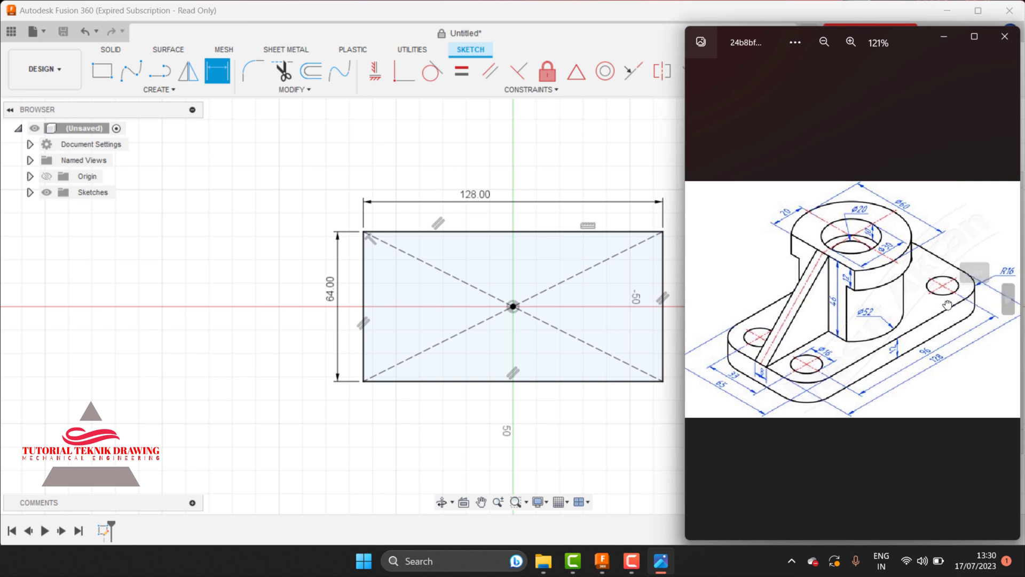
pyautogui.hscroll(1, 956, 299)
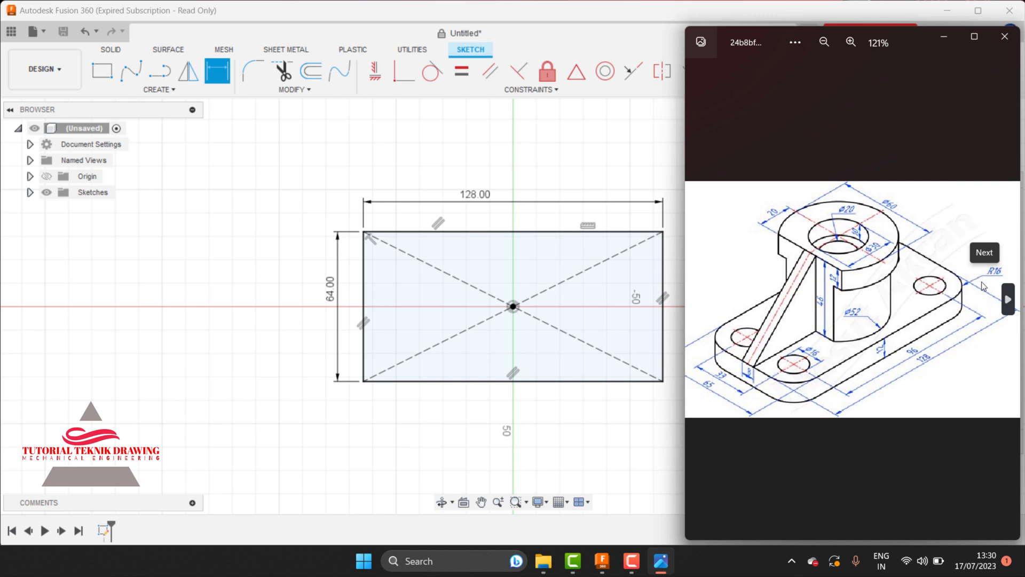
pyautogui.click(944, 36)
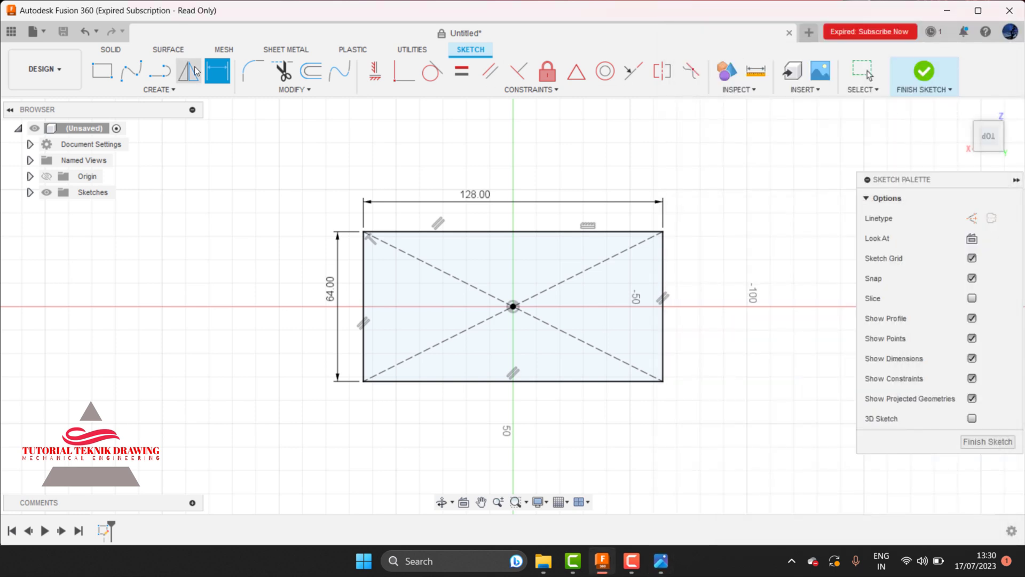
# Round the top-left and top-right corners with 16 mm fillets
pyautogui.click(251, 80)
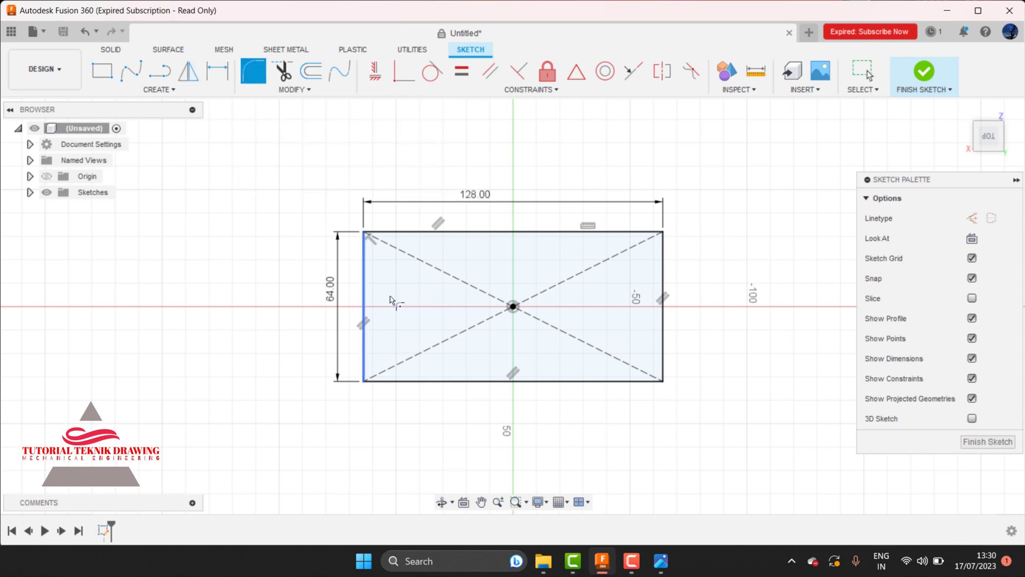
pyautogui.click(365, 256)
pyautogui.click(385, 232)
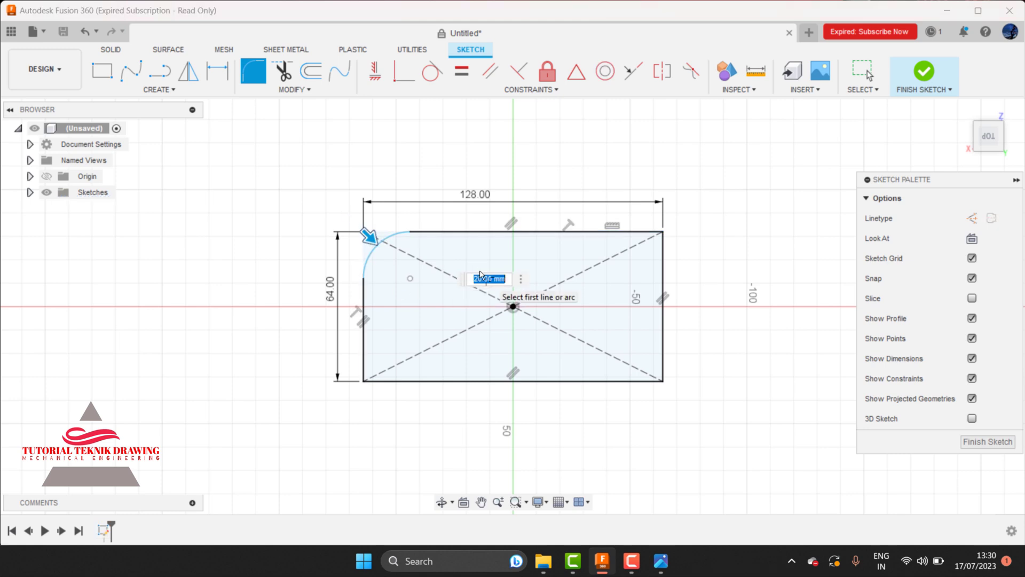
pyautogui.write('16')
pyautogui.press('Return')
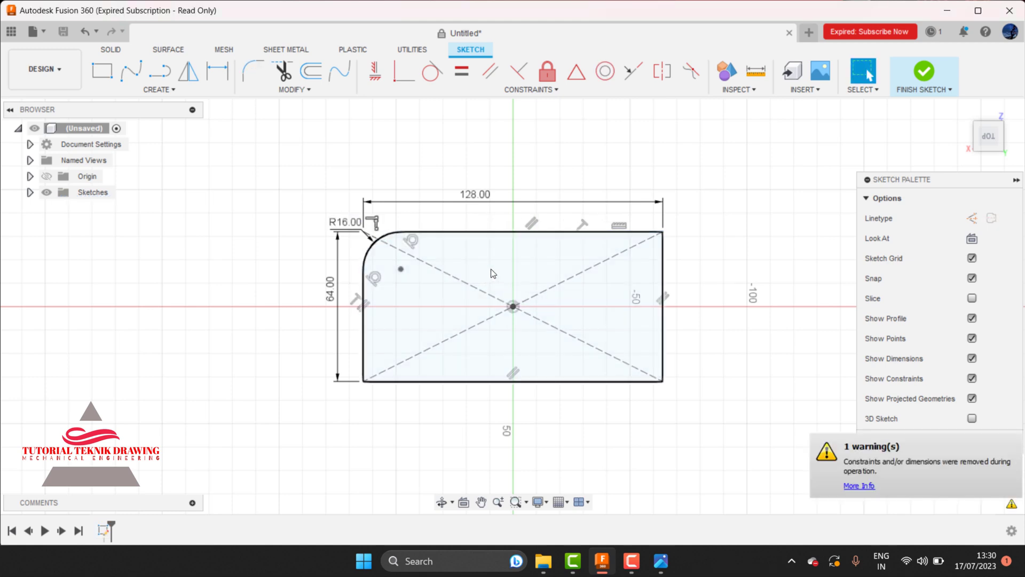
pyautogui.click(663, 256)
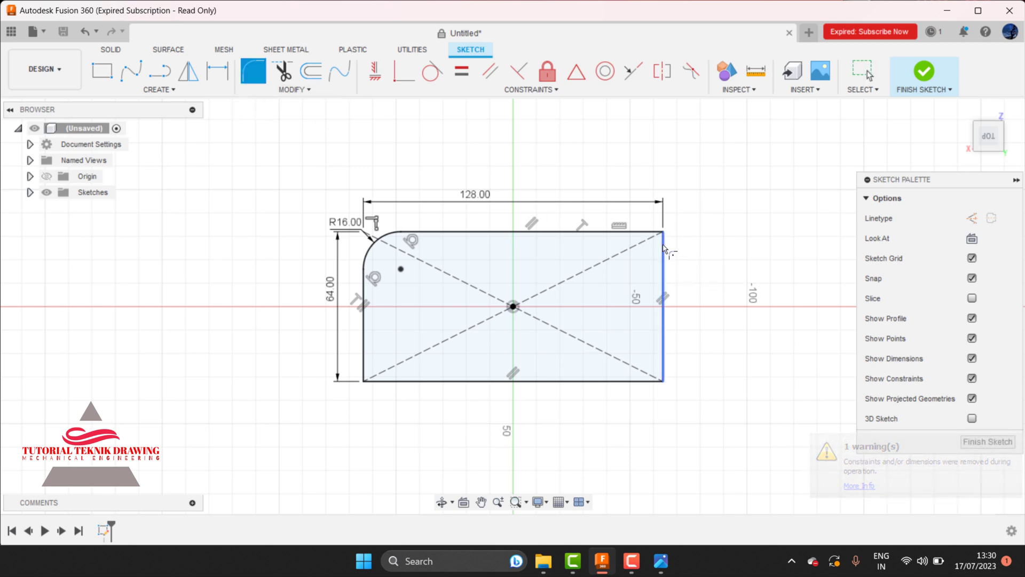
pyautogui.click(633, 231)
pyautogui.click(634, 382)
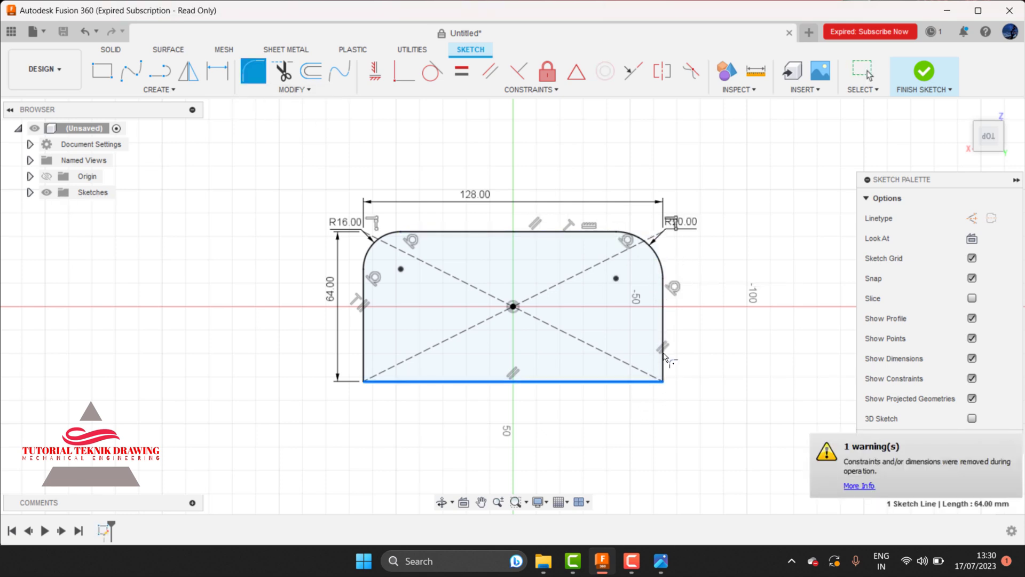
# Round the bottom-right and bottom-left corners with 16 mm fillets
pyautogui.click(662, 345)
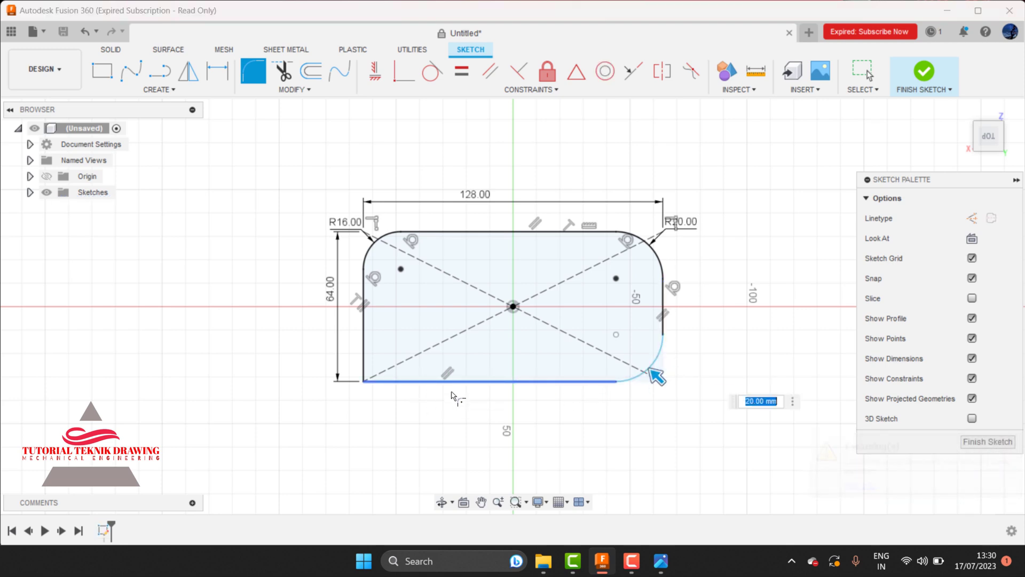
pyautogui.write('16')
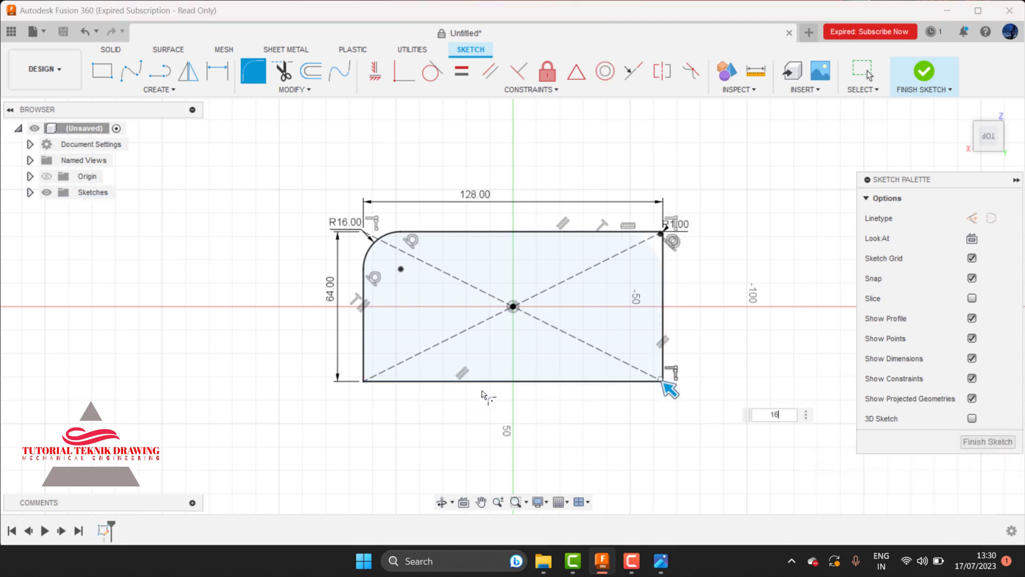
pyautogui.press('Return')
pyautogui.click(364, 364)
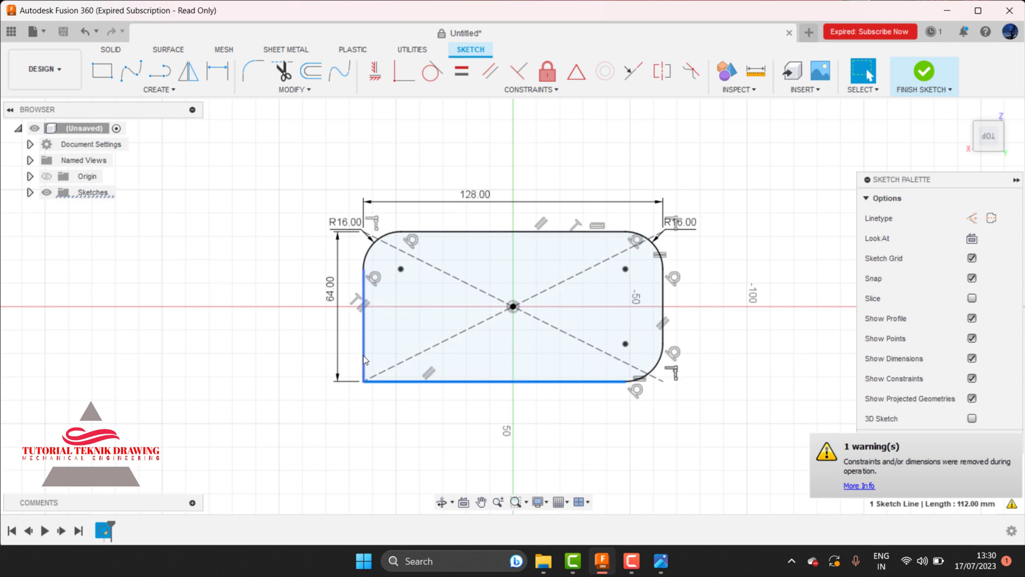
pyautogui.click(253, 71)
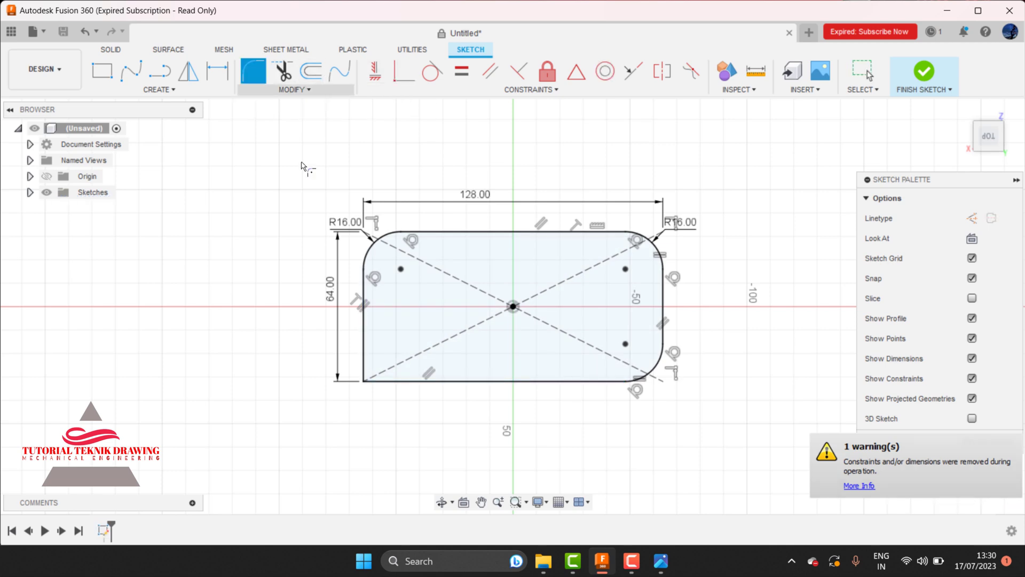
pyautogui.click(395, 381)
pyautogui.click(361, 350)
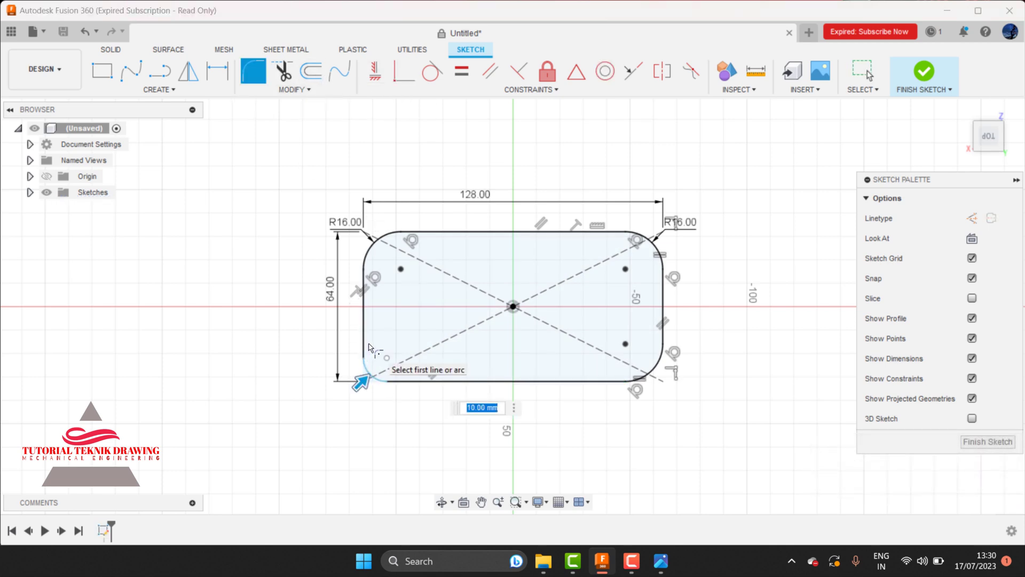
pyautogui.write('16')
pyautogui.press('Return')
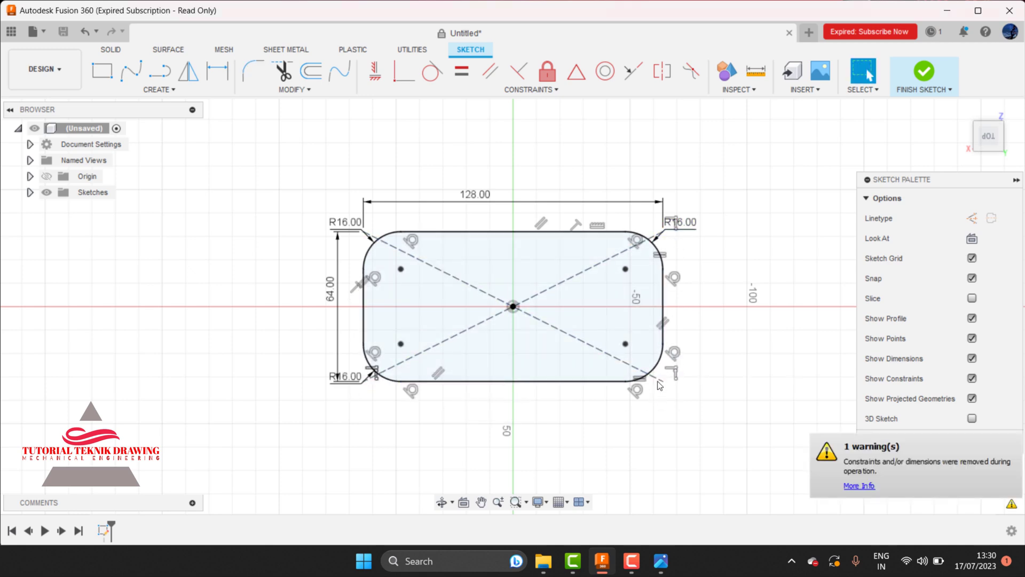
pyautogui.click(660, 370)
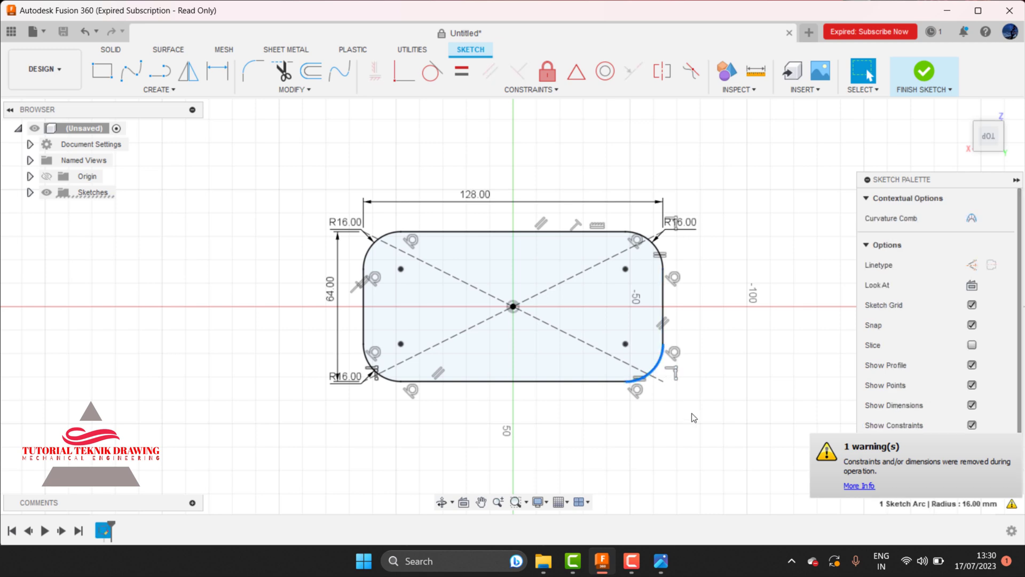
pyautogui.press('Escape')
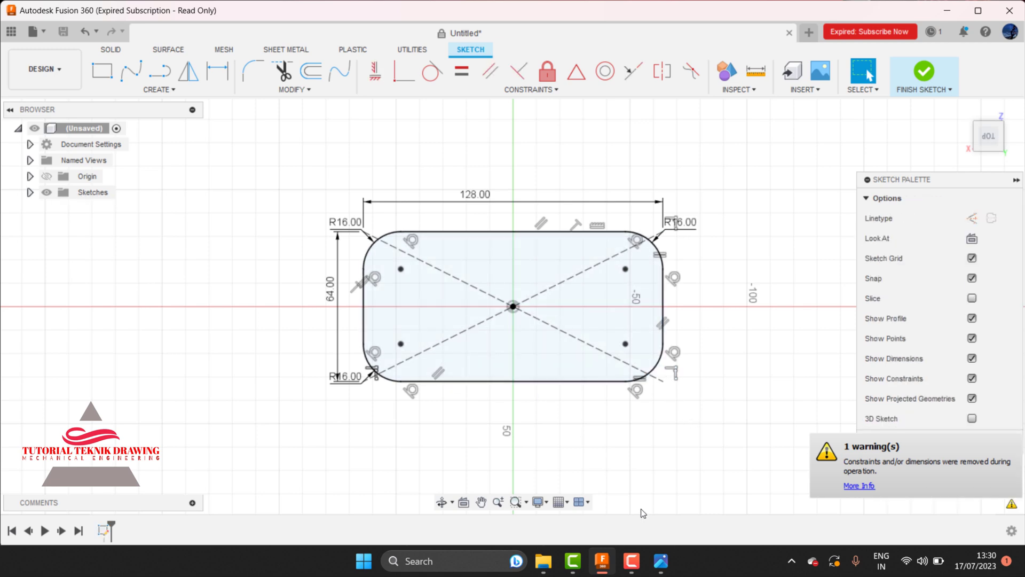
# Open the bracket reference drawing in Photos, zoom it to 146%, then return to the sketch
pyautogui.click(661, 560)
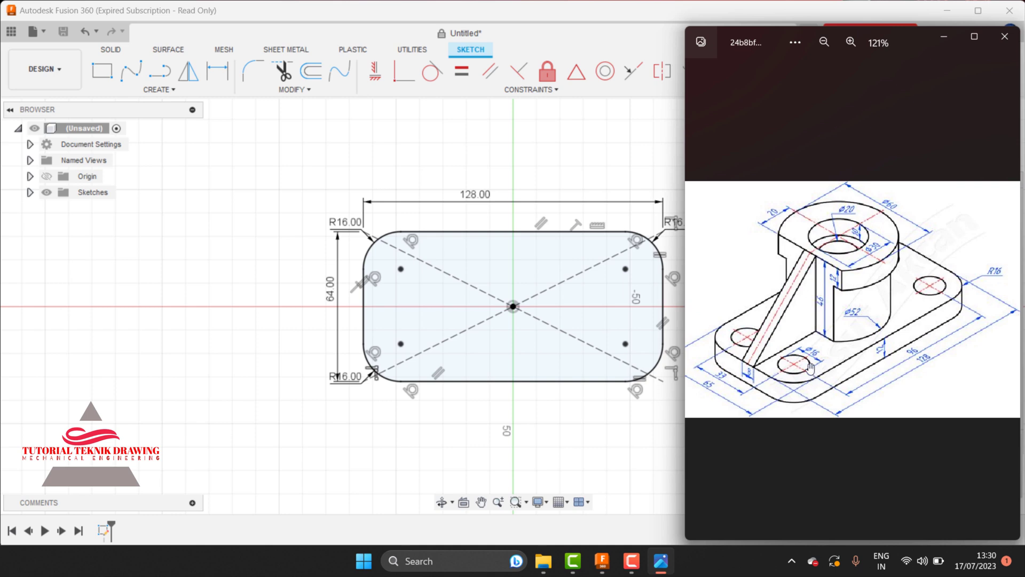
pyautogui.click(850, 42)
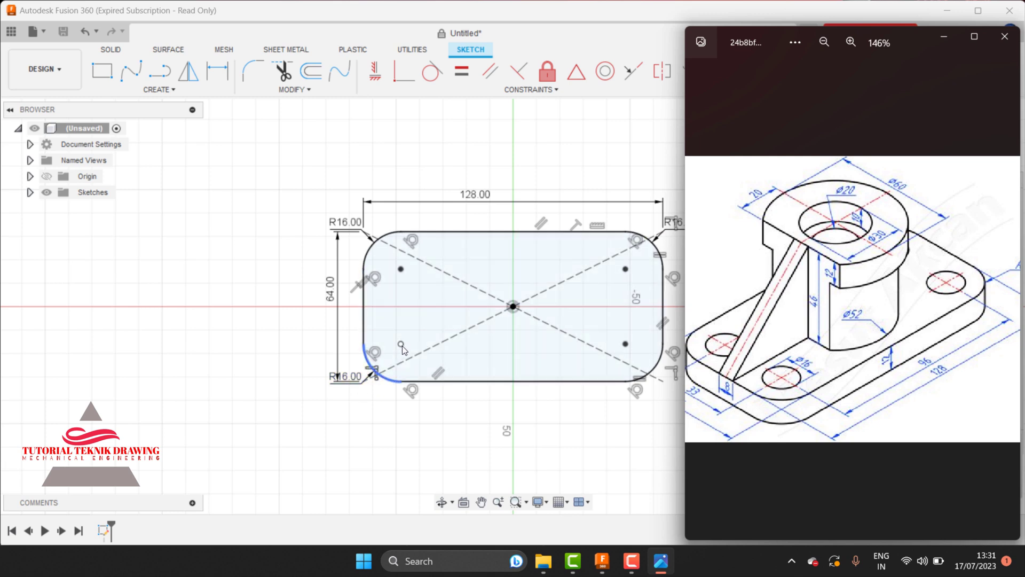
pyautogui.click(276, 159)
# Draw Ø16 mm hole circles at the lower-left and lower-right corner points
pyautogui.press('c')
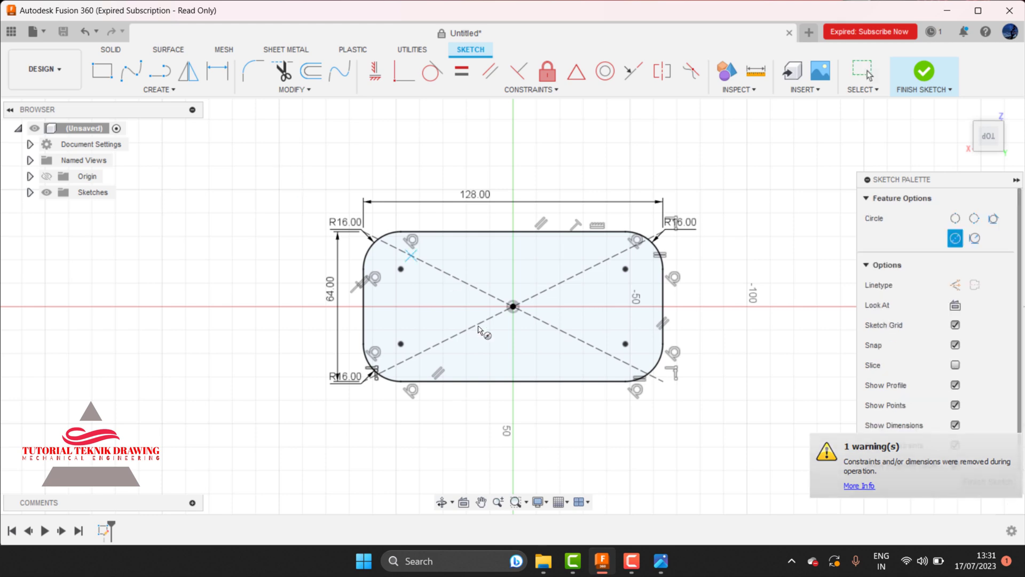
pyautogui.click(400, 343)
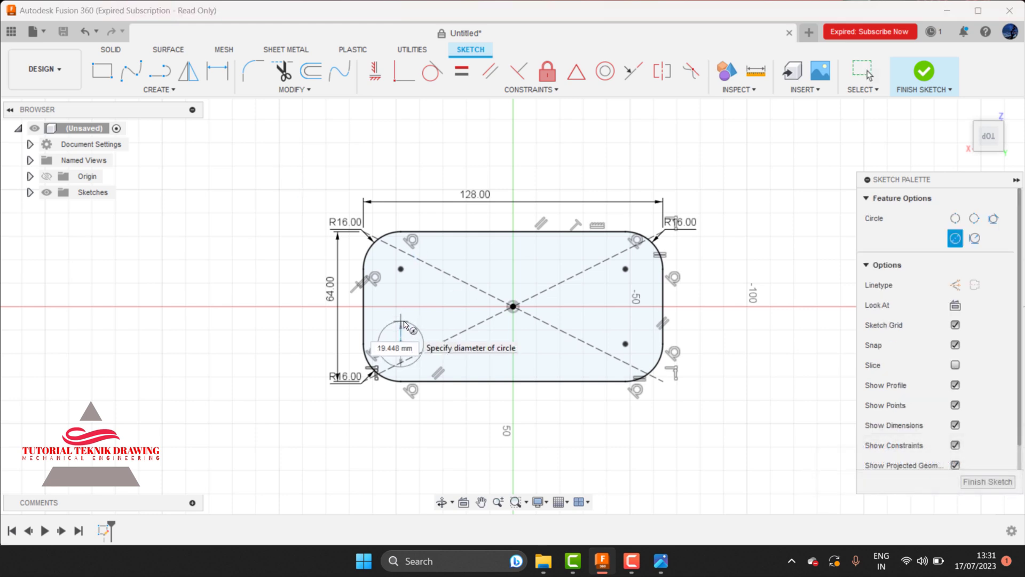
pyautogui.press('Tab')
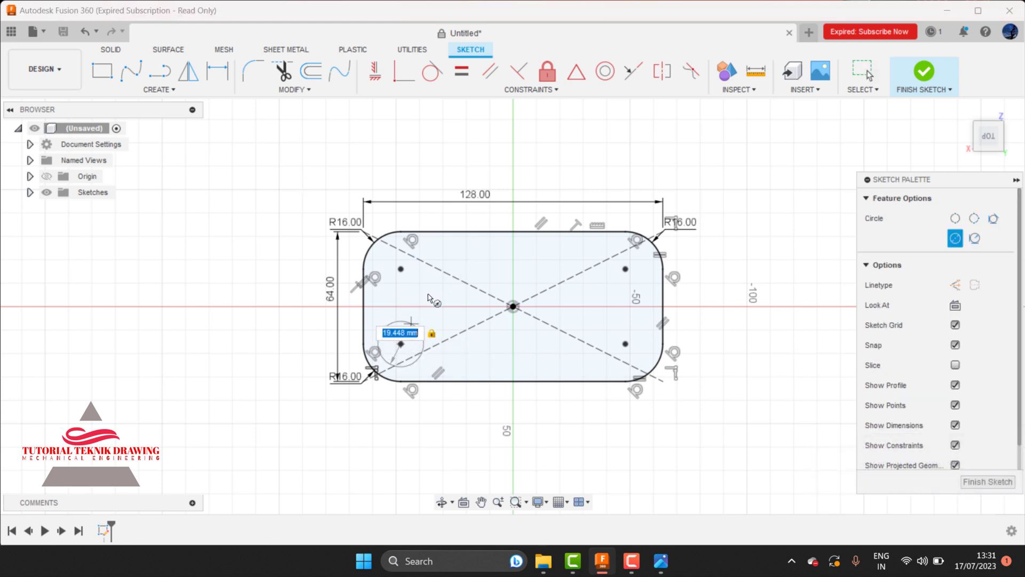
pyautogui.write('16')
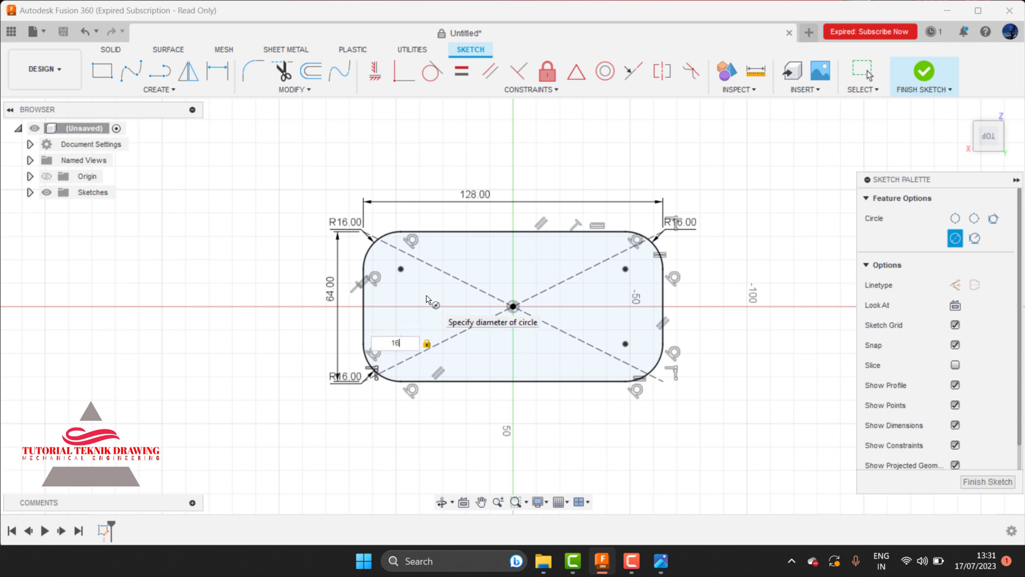
pyautogui.press('Return')
pyautogui.press('Escape')
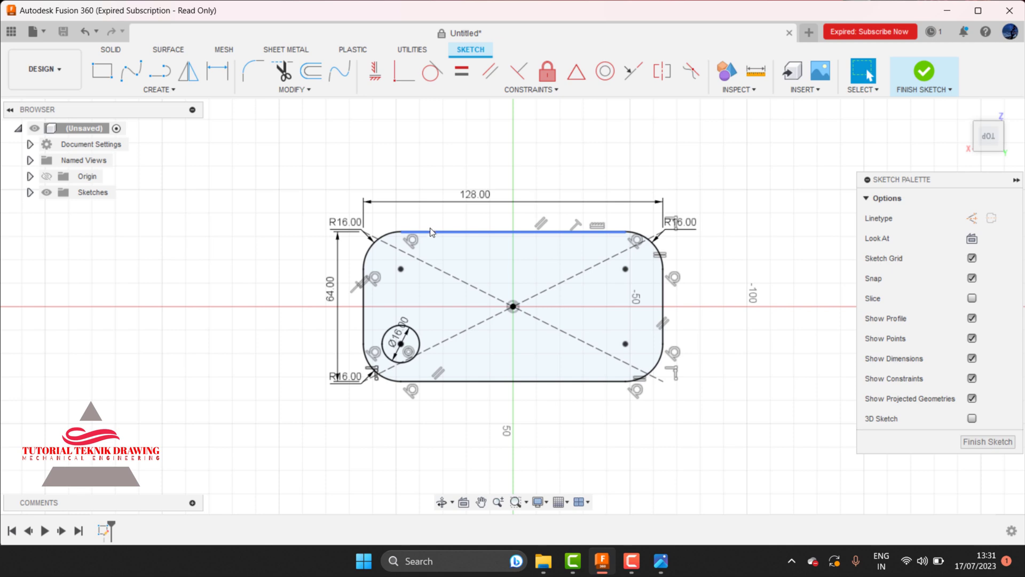
pyautogui.press('c')
pyautogui.click(626, 344)
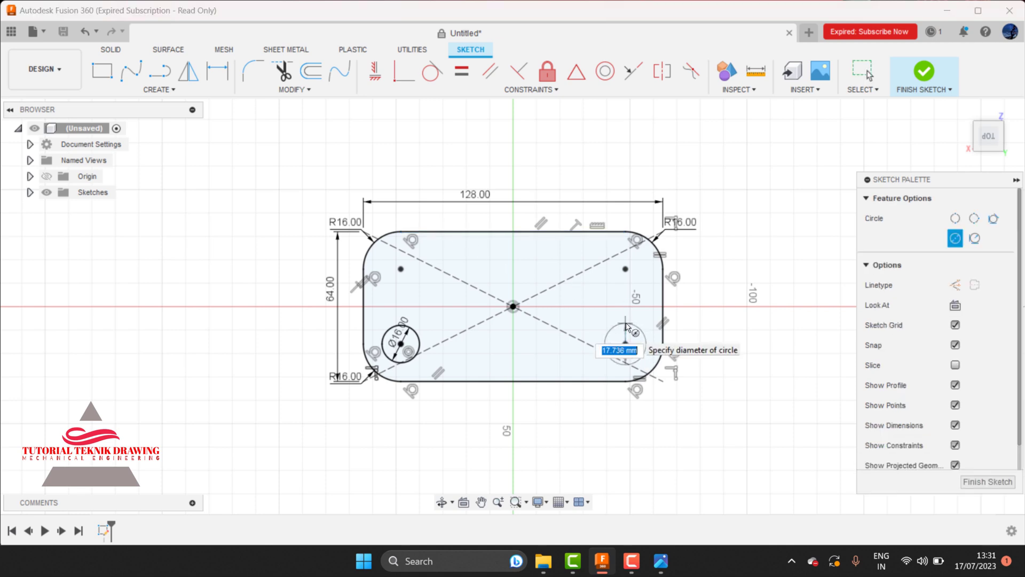
pyautogui.write('16')
pyautogui.press('Return')
pyautogui.press('Escape')
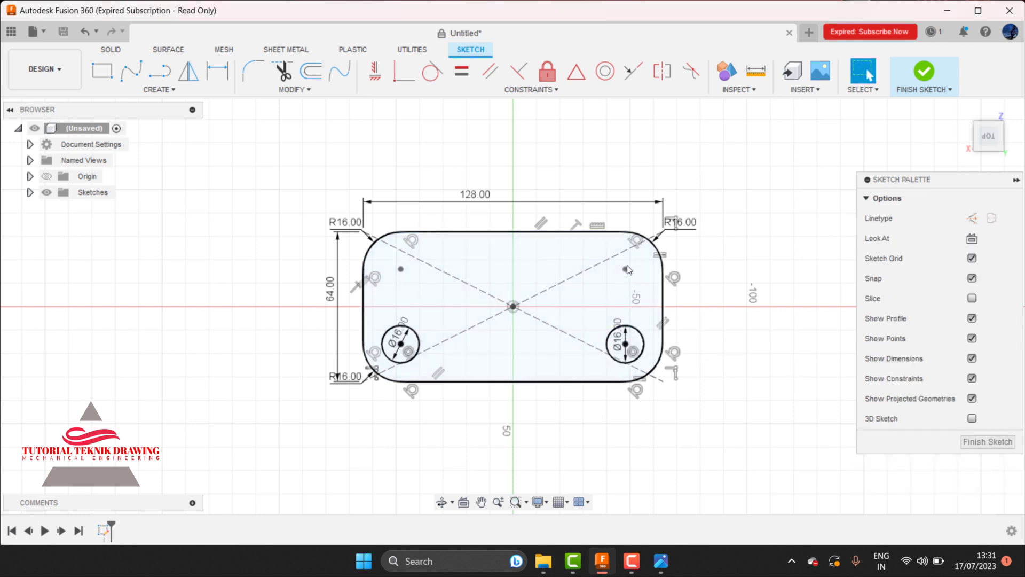
# Add a 96 mm hole-spacing dimension between the lower holes and check the reference
pyautogui.click(216, 72)
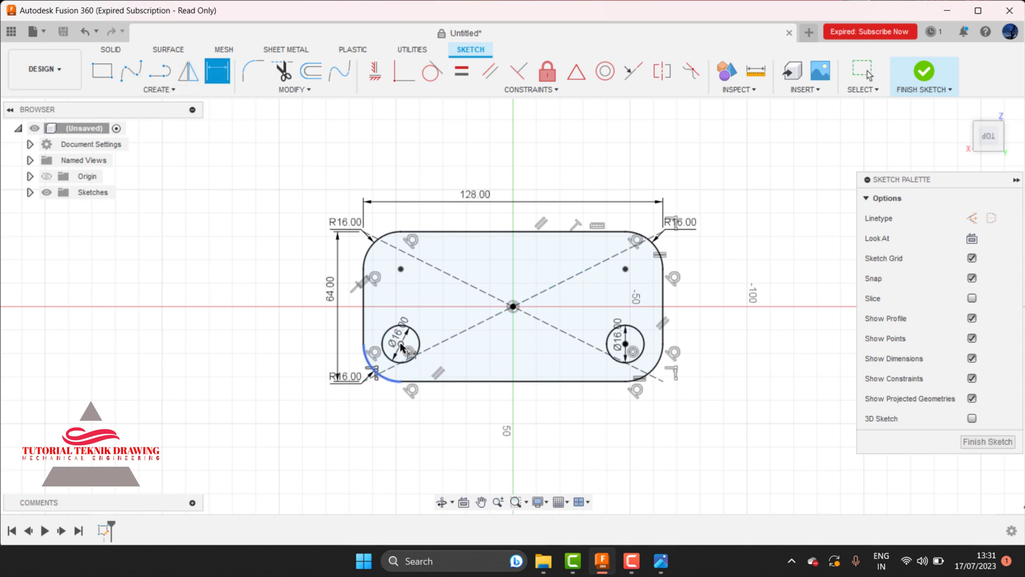
pyautogui.click(626, 345)
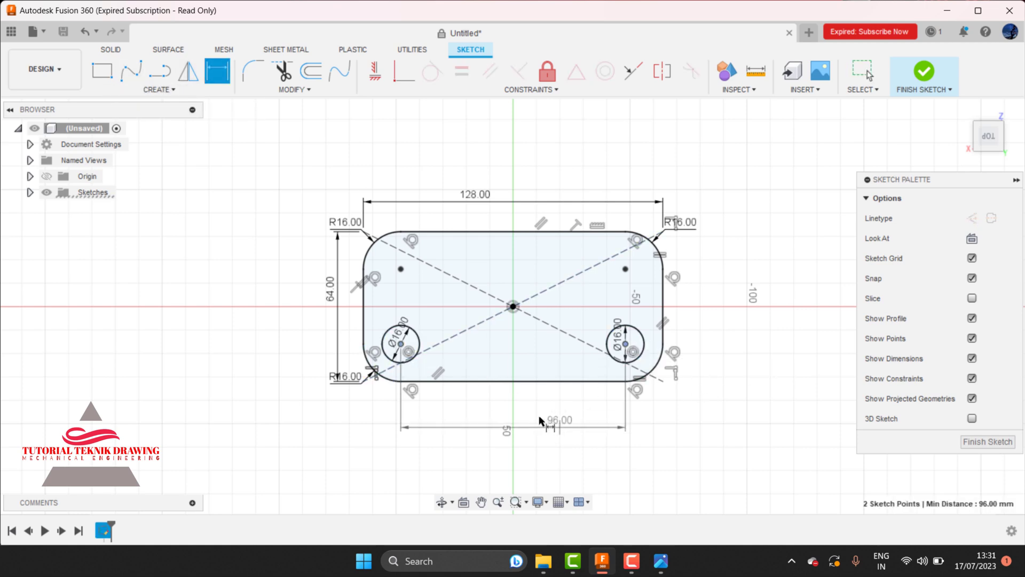
pyautogui.click(541, 427)
pyautogui.click(582, 325)
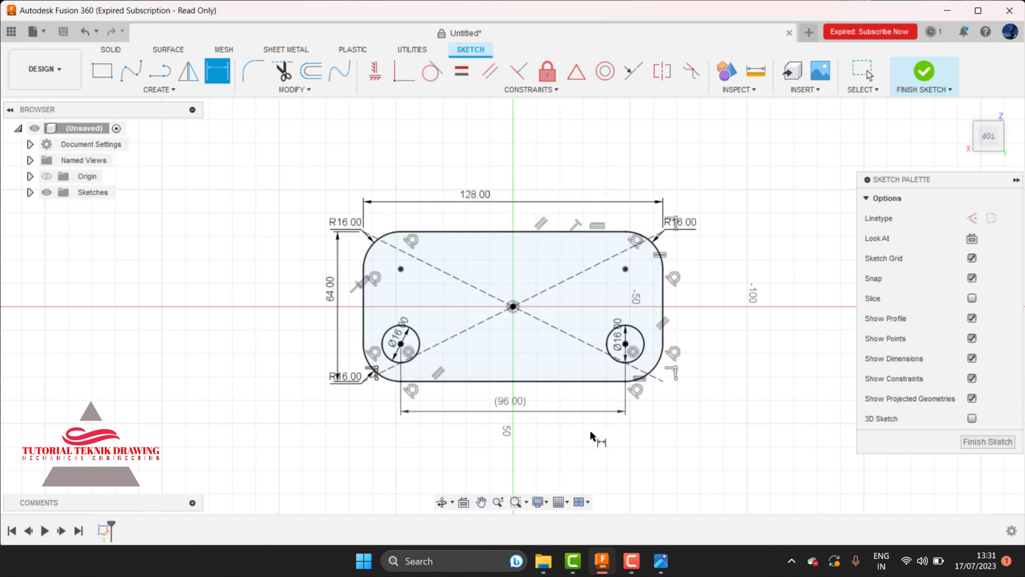
pyautogui.click(669, 562)
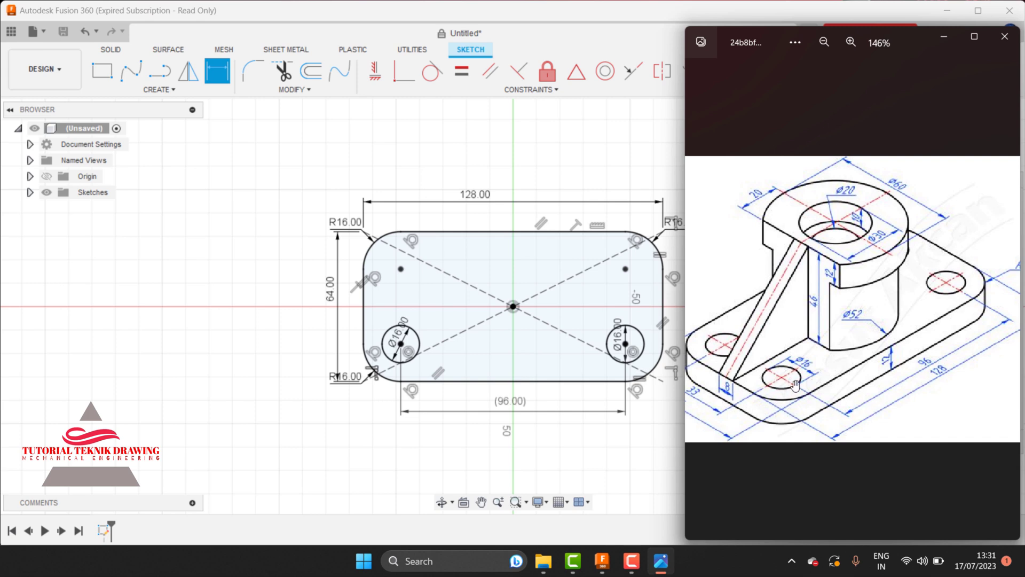
pyautogui.click(943, 36)
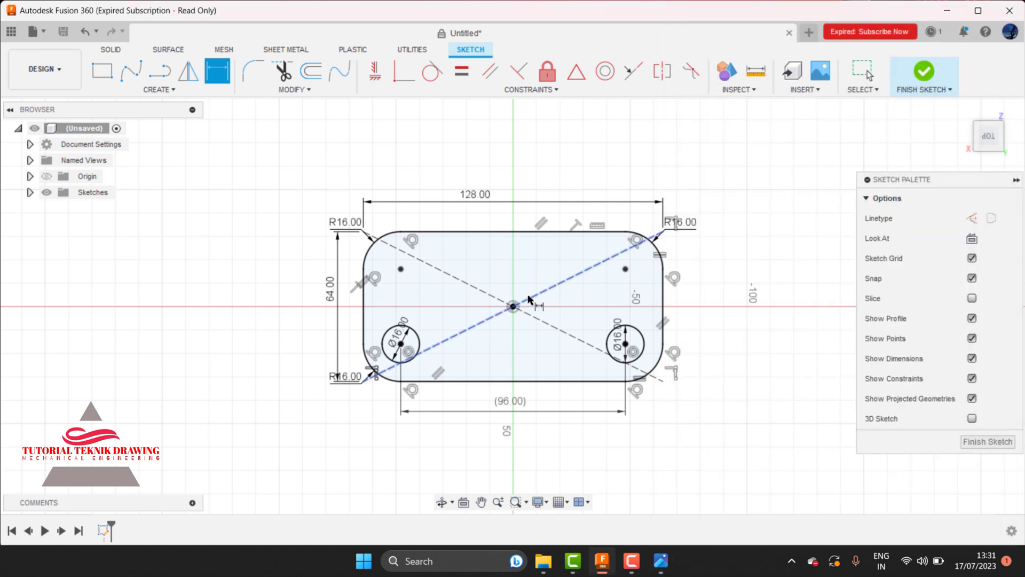
# Draw Ø16 mm hole circles at the upper-left and upper-right corner points
pyautogui.press('c')
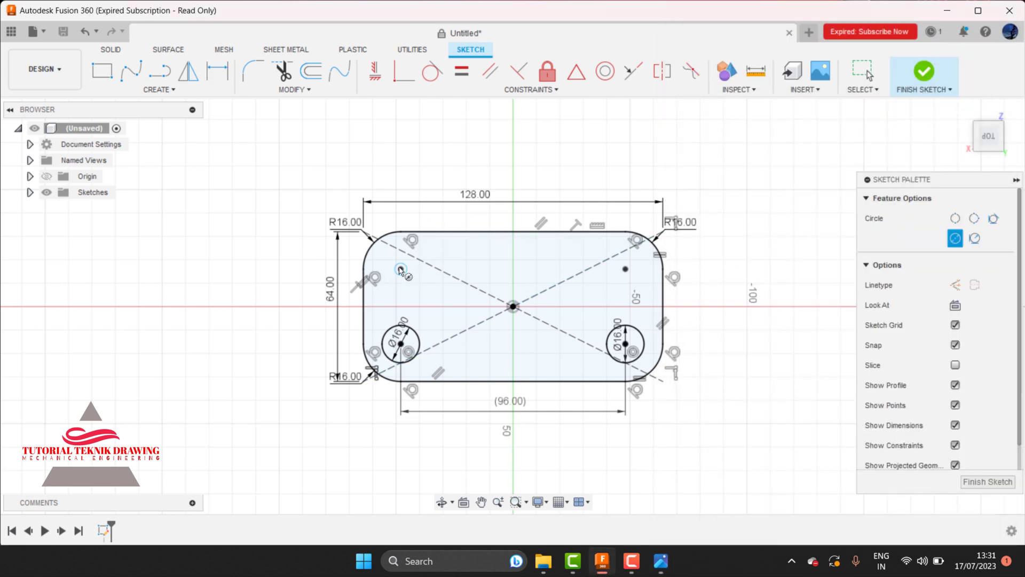
pyautogui.click(400, 270)
pyautogui.write('16')
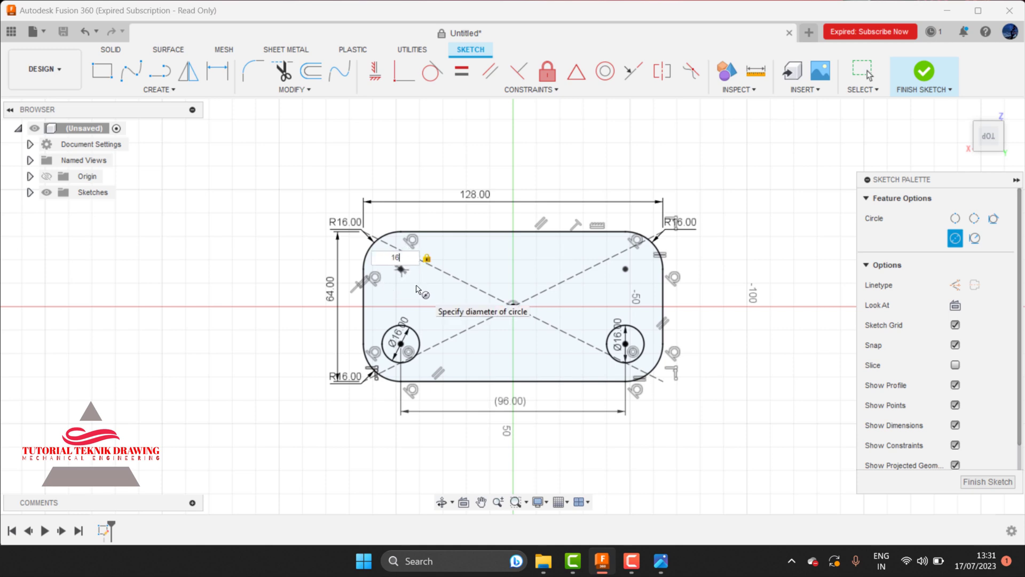
pyautogui.press('Return')
pyautogui.press('Escape')
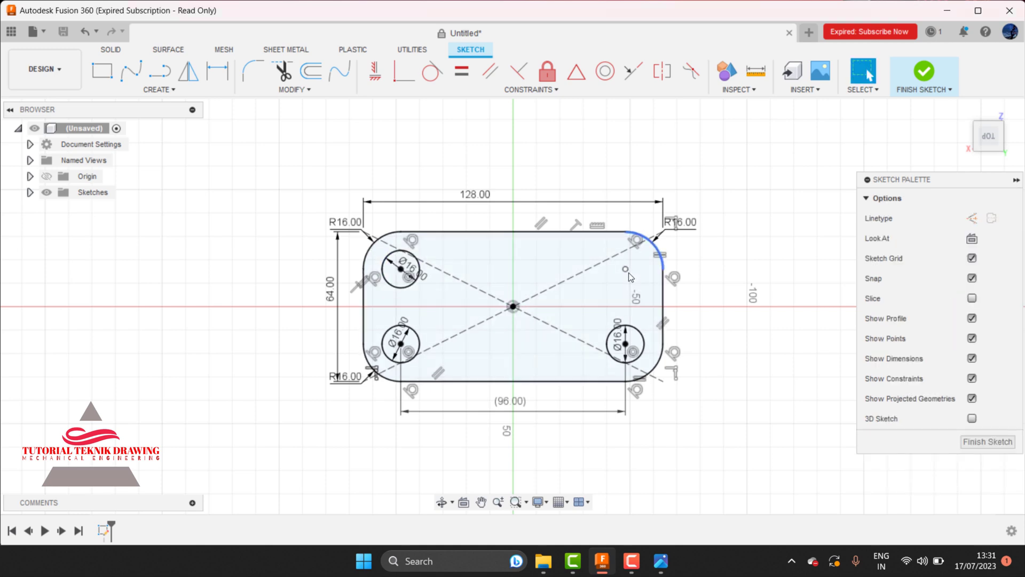
pyautogui.press('c')
pyautogui.click(626, 269)
pyautogui.write('1')
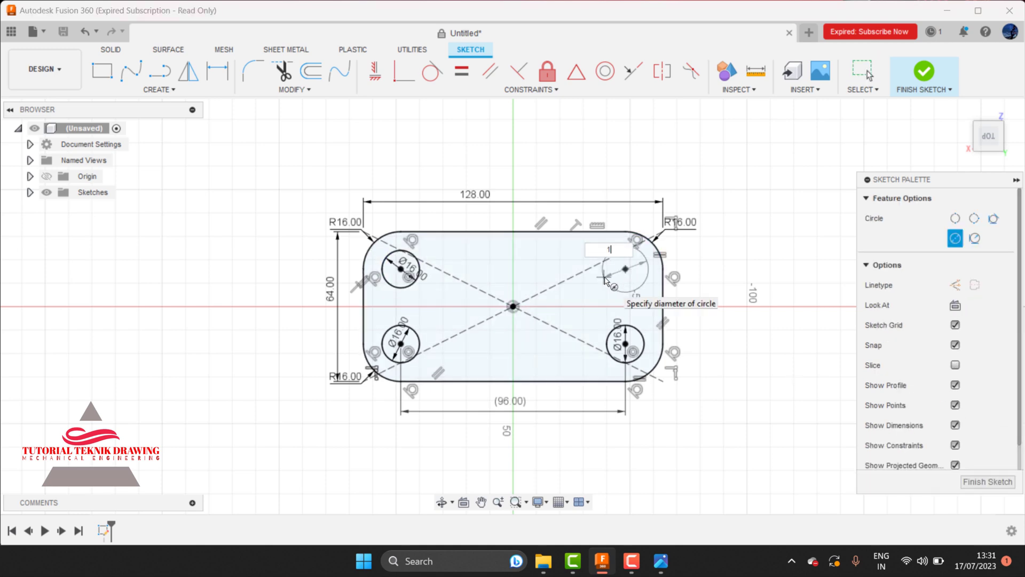
pyautogui.write('6')
pyautogui.press('Return')
pyautogui.press('Escape')
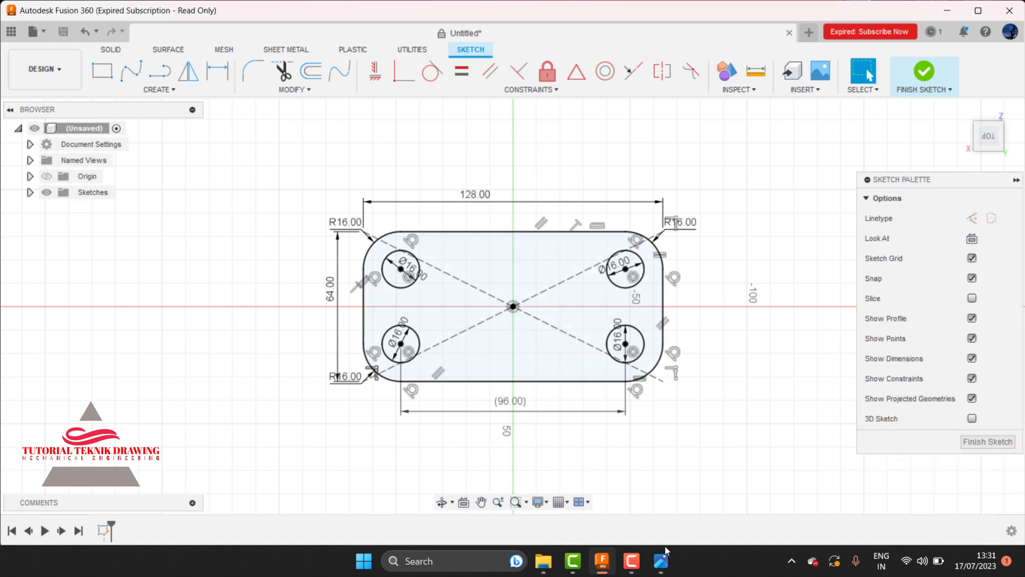
pyautogui.click(662, 559)
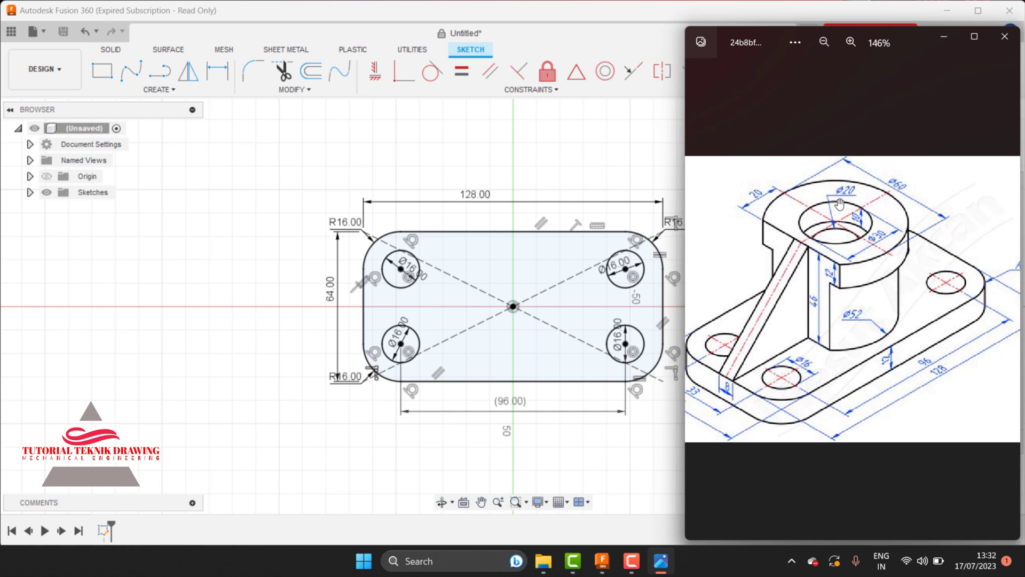
# Draw a Ø20 mm circle at the origin, undoing a mistaken 2 mm one, and finish the sketch
pyautogui.click(943, 37)
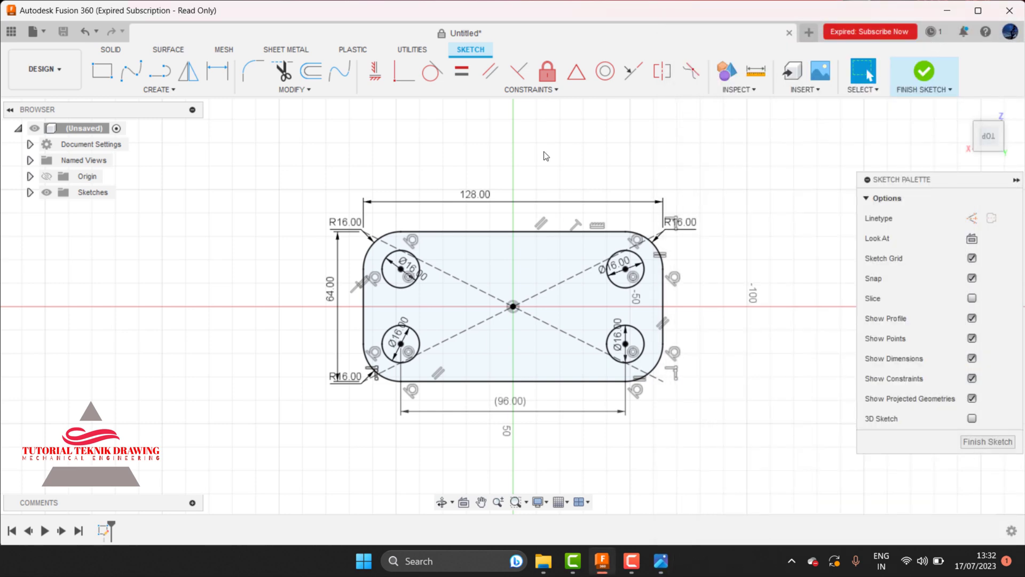
pyautogui.press('c')
pyautogui.click(513, 306)
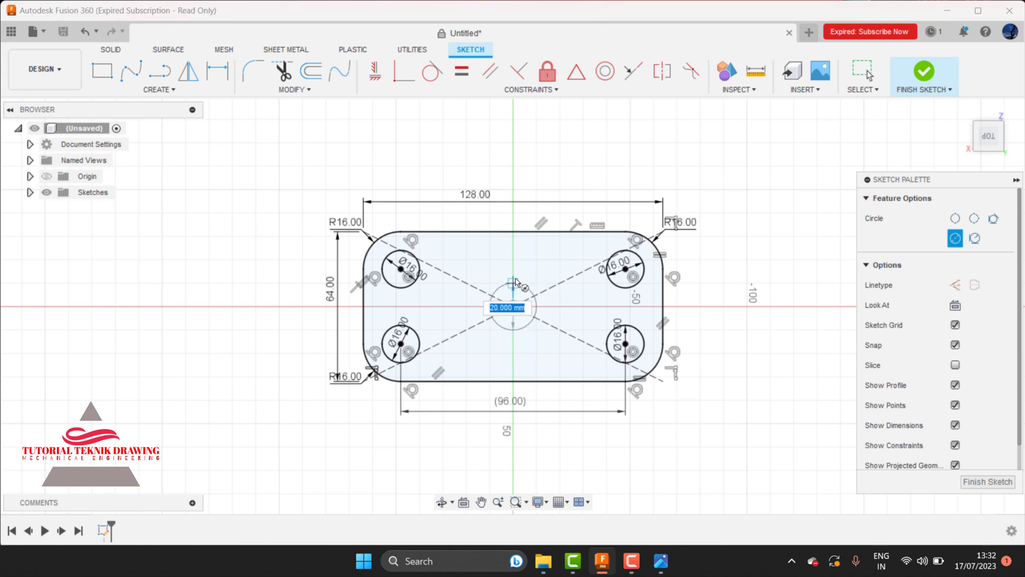
pyautogui.write('2')
pyautogui.press('Return')
pyautogui.press('Escape')
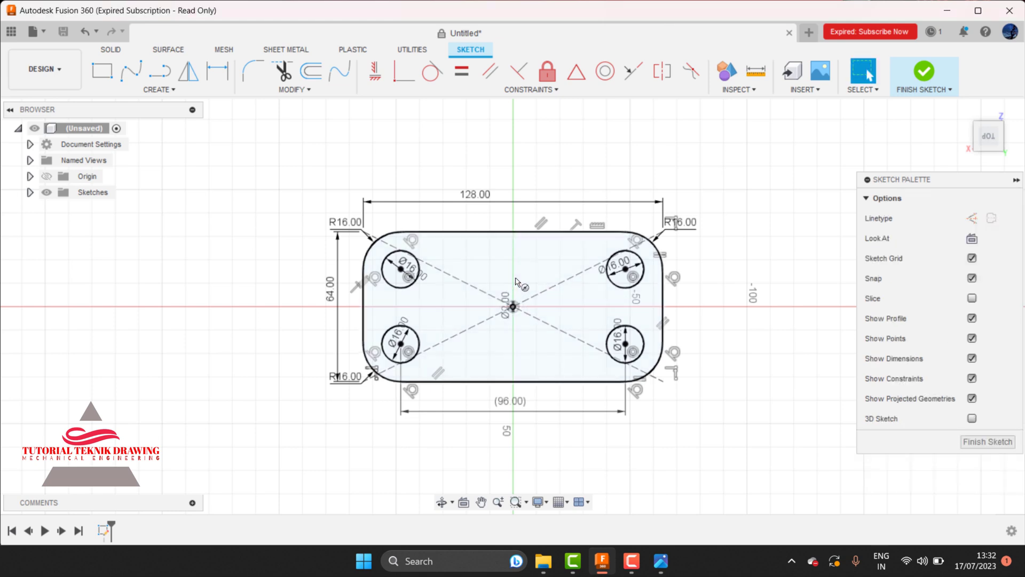
pyautogui.hotkey('ctrl', 'z')
pyautogui.press('c')
pyautogui.click(513, 305)
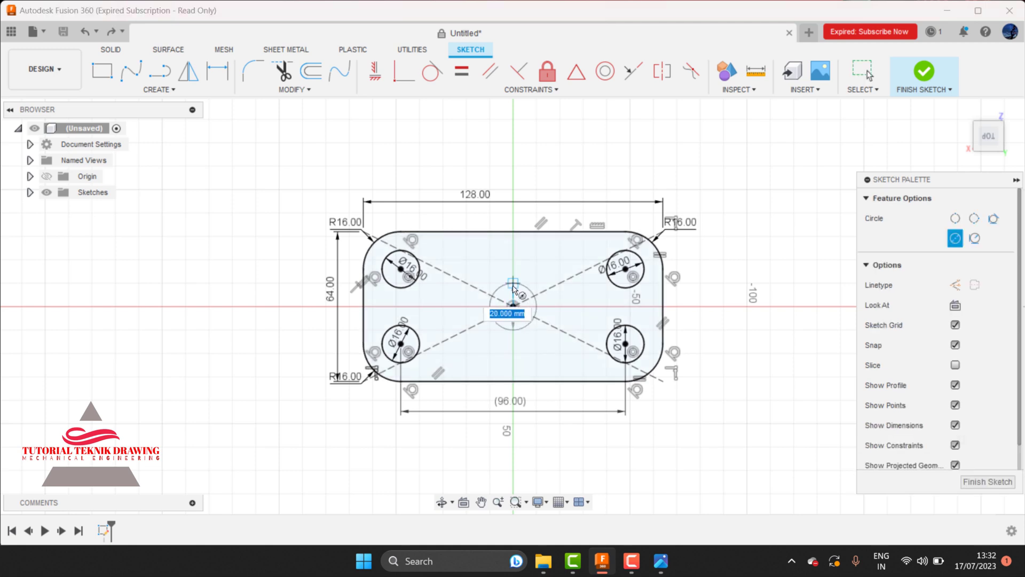
pyautogui.write('20')
pyautogui.press('Return')
pyautogui.press('Escape')
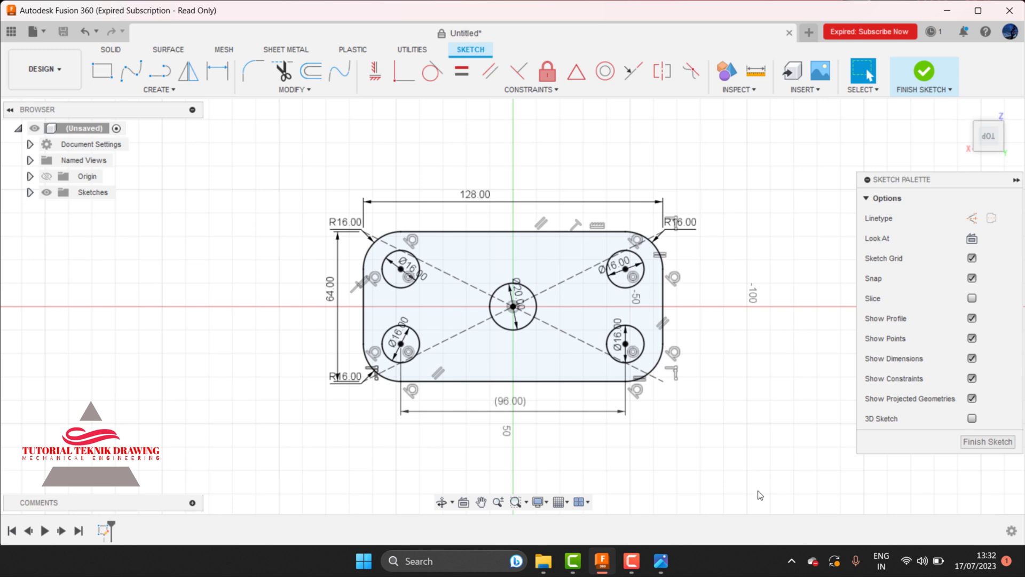
pyautogui.click(924, 71)
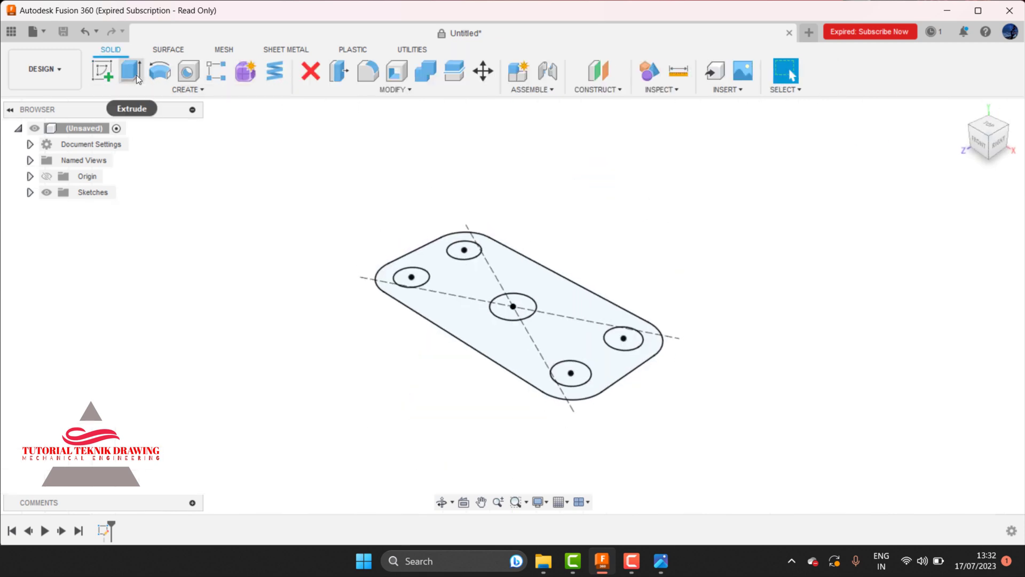
# Extrude the plate profile with its five holes into a 12 mm thick solid
pyautogui.click(131, 71)
pyautogui.click(570, 299)
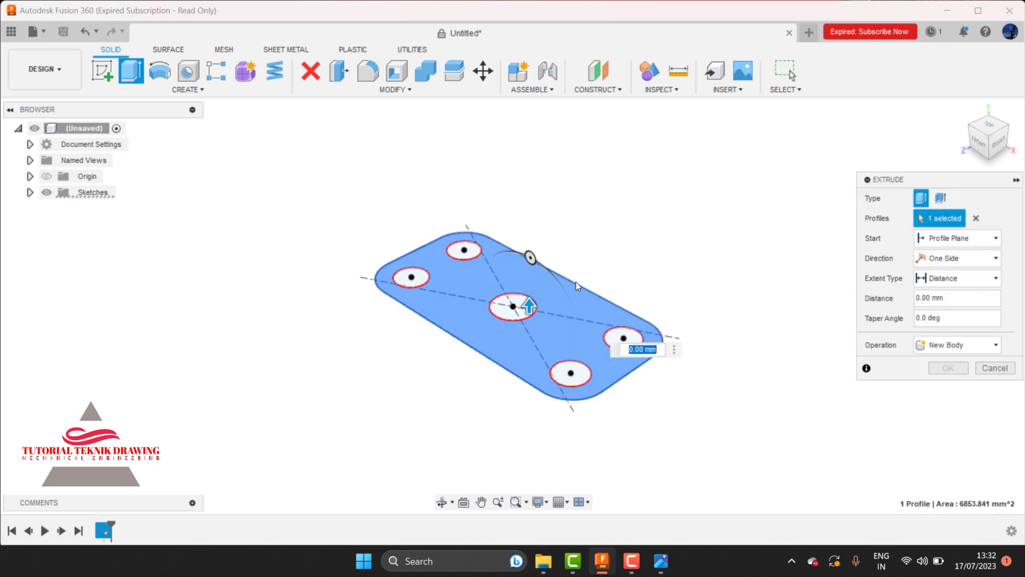
pyautogui.click(661, 560)
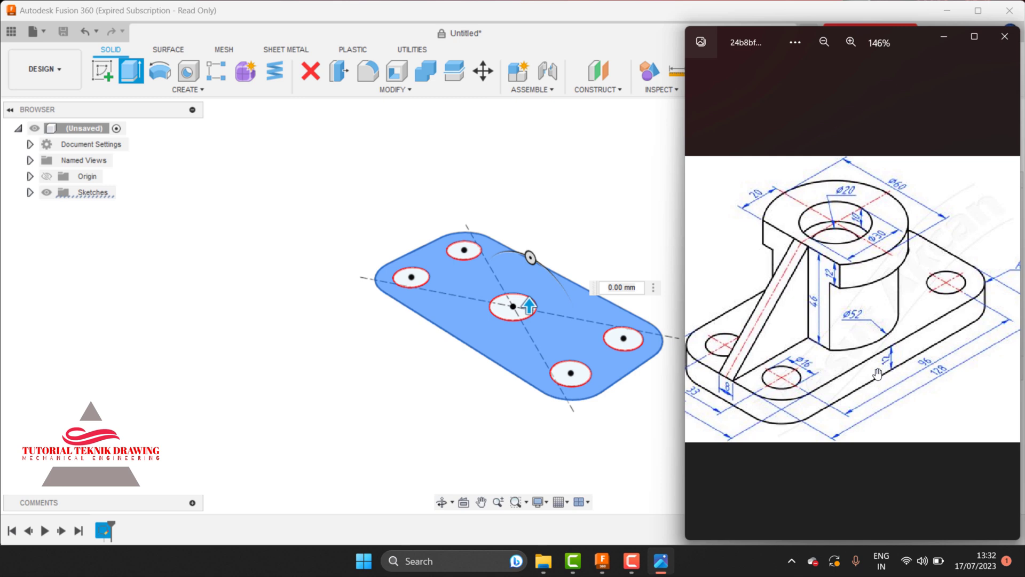
pyautogui.click(944, 36)
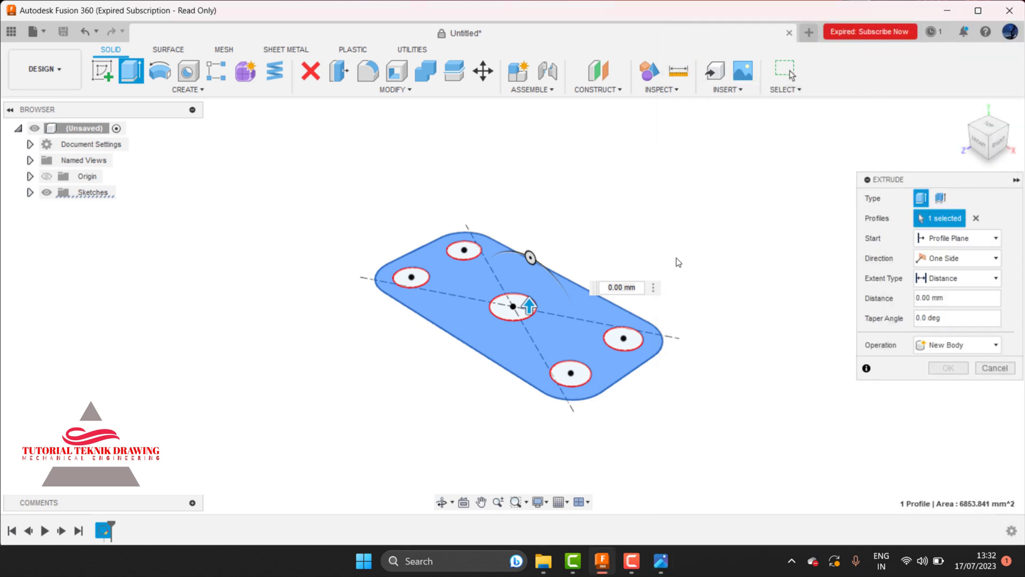
pyautogui.click(596, 285)
pyautogui.write('10')
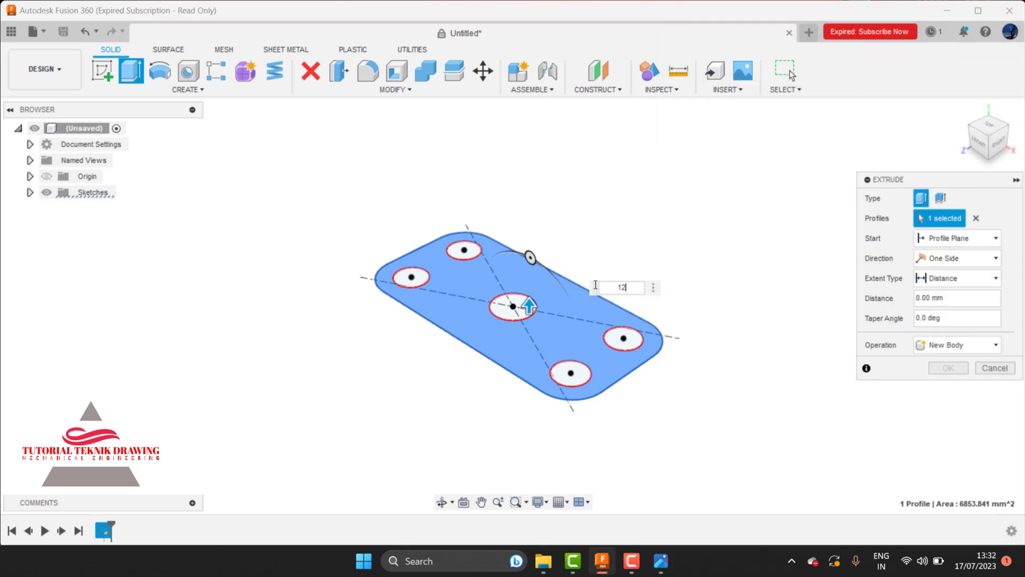
pyautogui.press('Return')
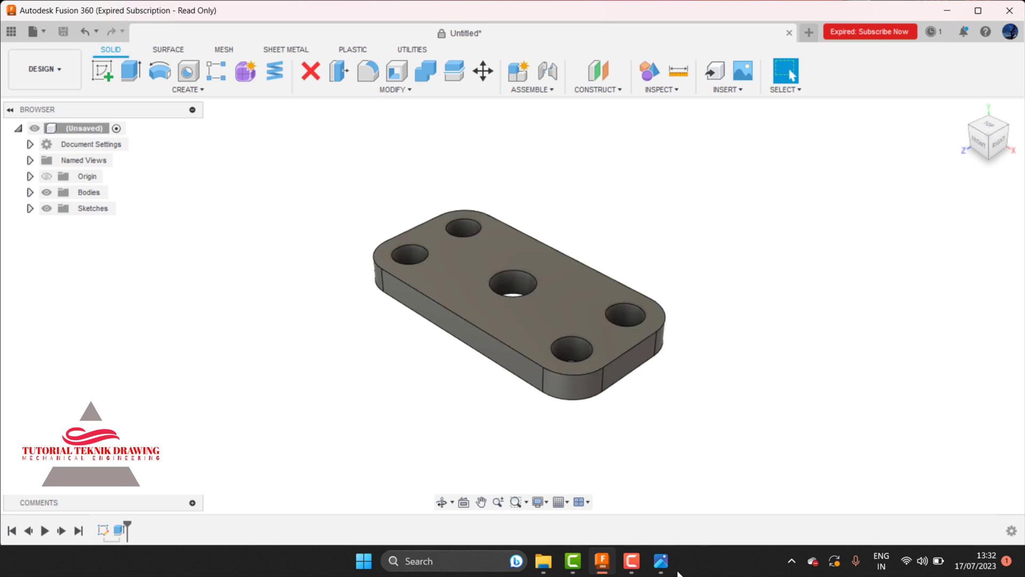
pyautogui.click(661, 561)
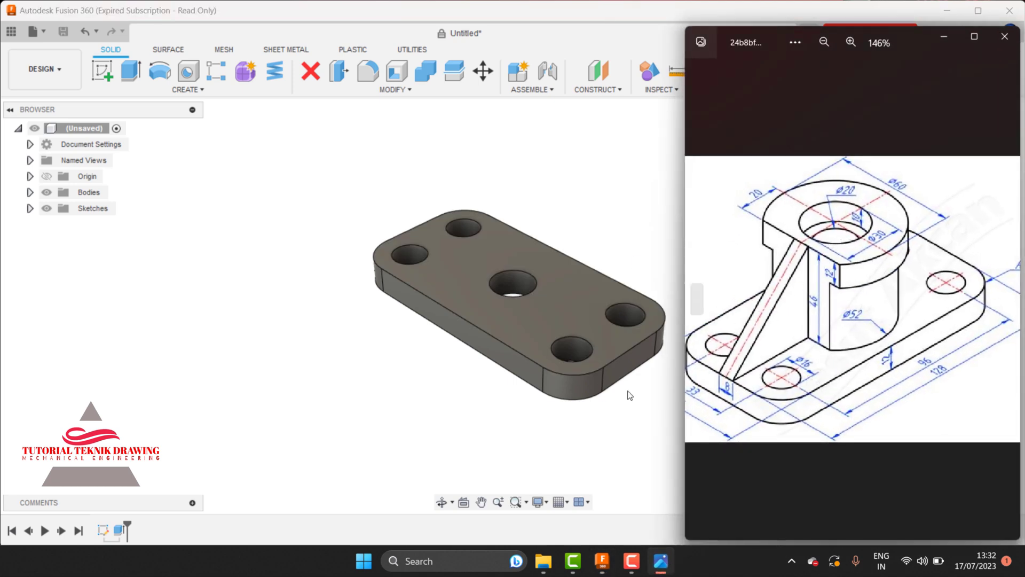
# Start a new sketch on the base plate's top face and bring up the reference drawing
pyautogui.click(482, 447)
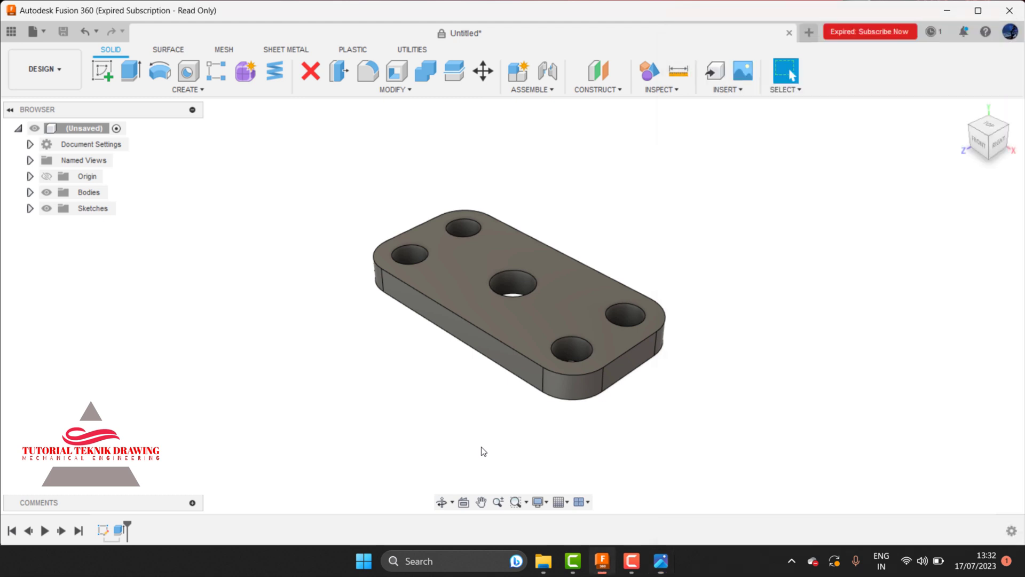
pyautogui.click(547, 308)
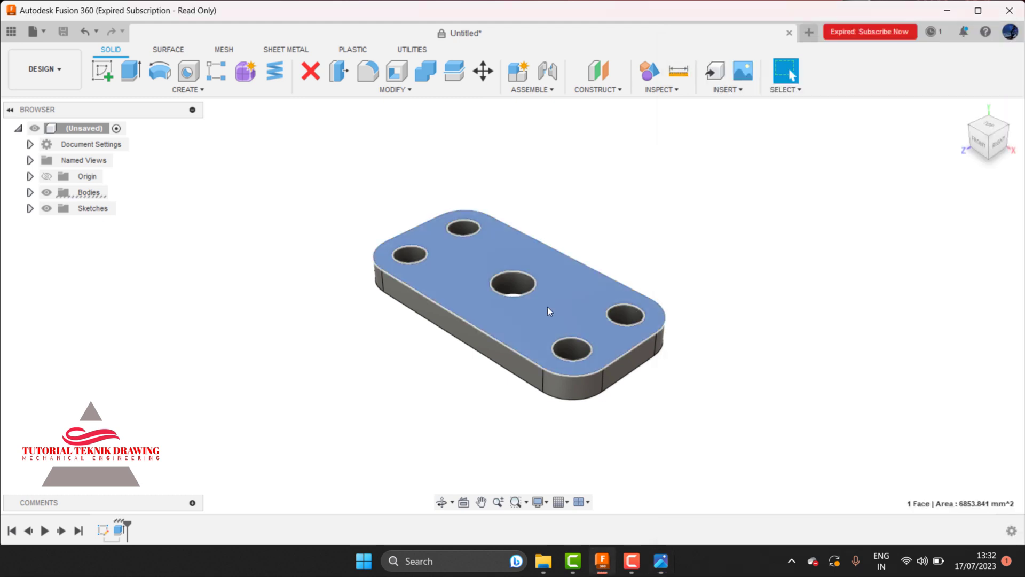
pyautogui.click(105, 73)
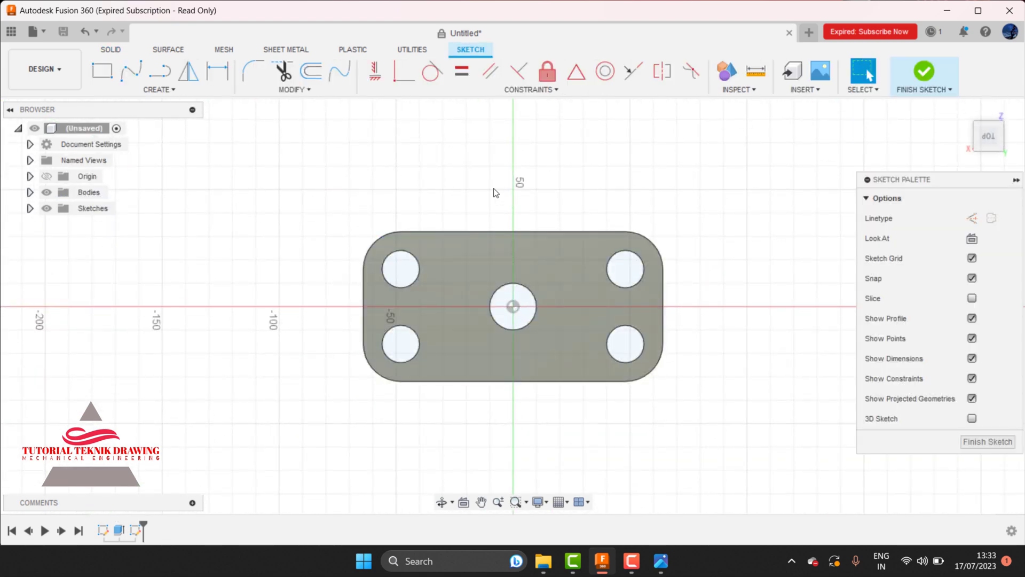
pyautogui.click(661, 560)
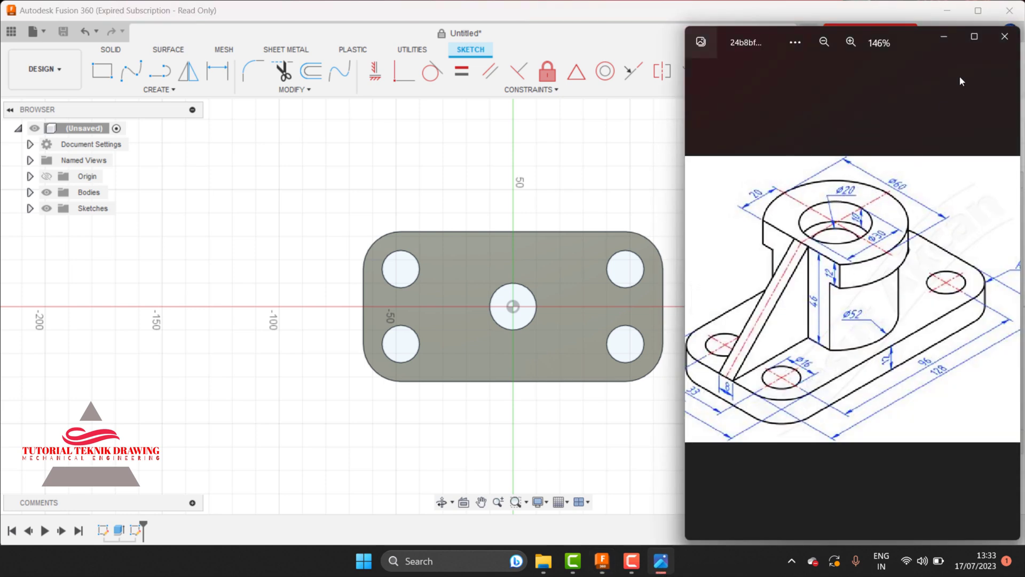
# Draw a 60 mm circle at the origin, then edit its diameter to 52 mm
pyautogui.click(944, 36)
pyautogui.press('c')
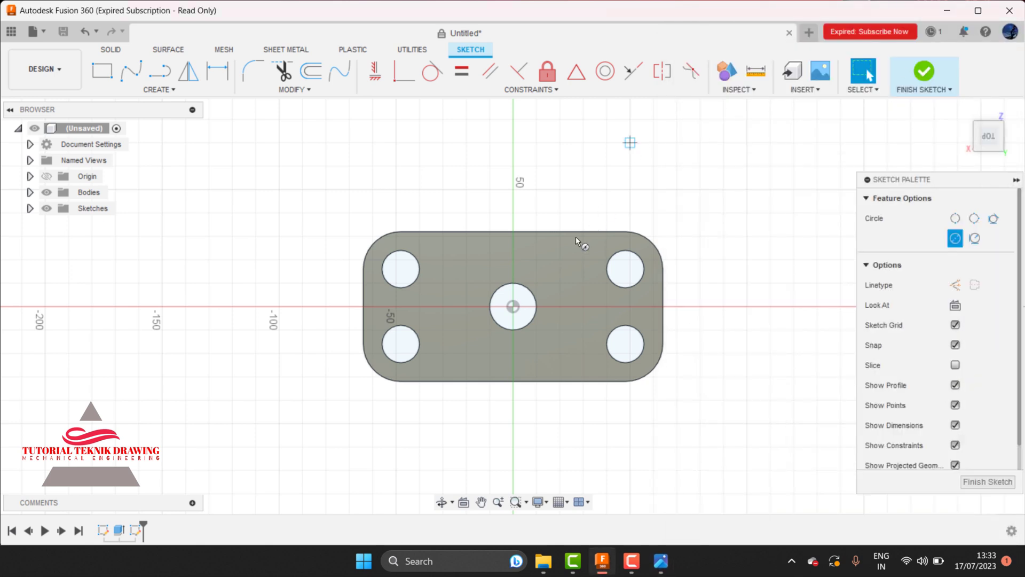
pyautogui.click(513, 306)
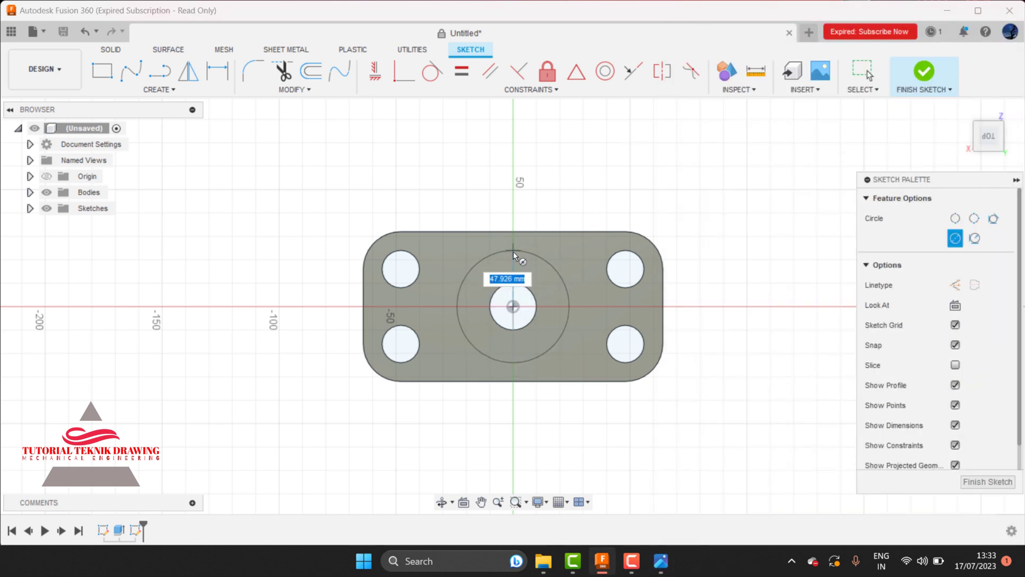
pyautogui.write('60')
pyautogui.press('Return')
pyautogui.press('Escape')
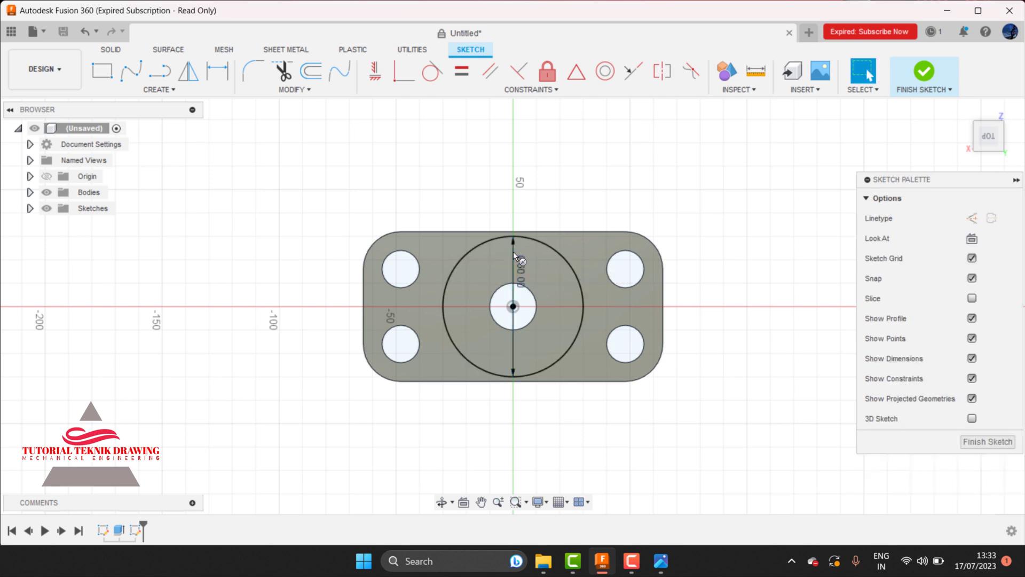
pyautogui.click(661, 561)
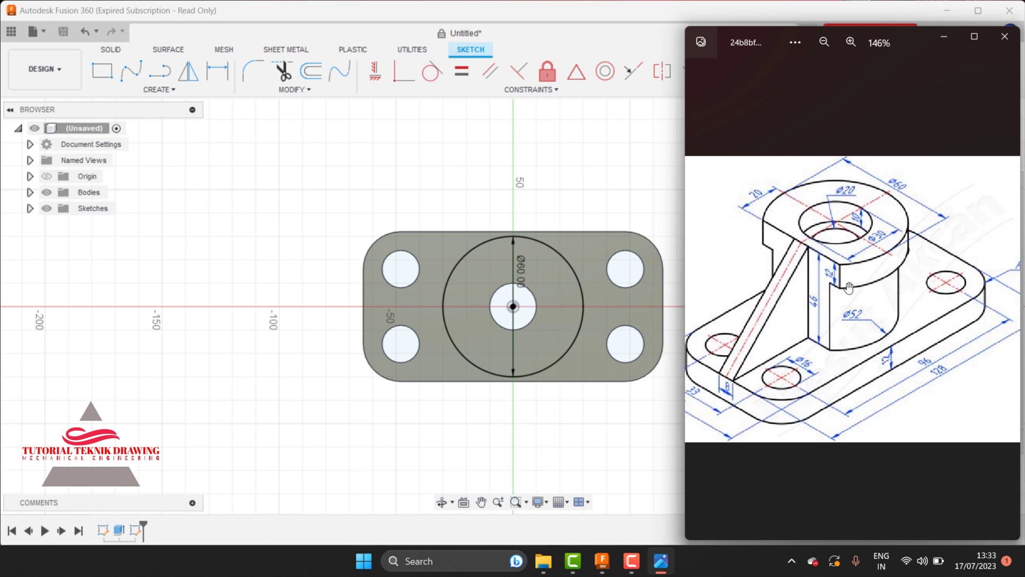
pyautogui.click(943, 36)
pyautogui.doubleClick(522, 270)
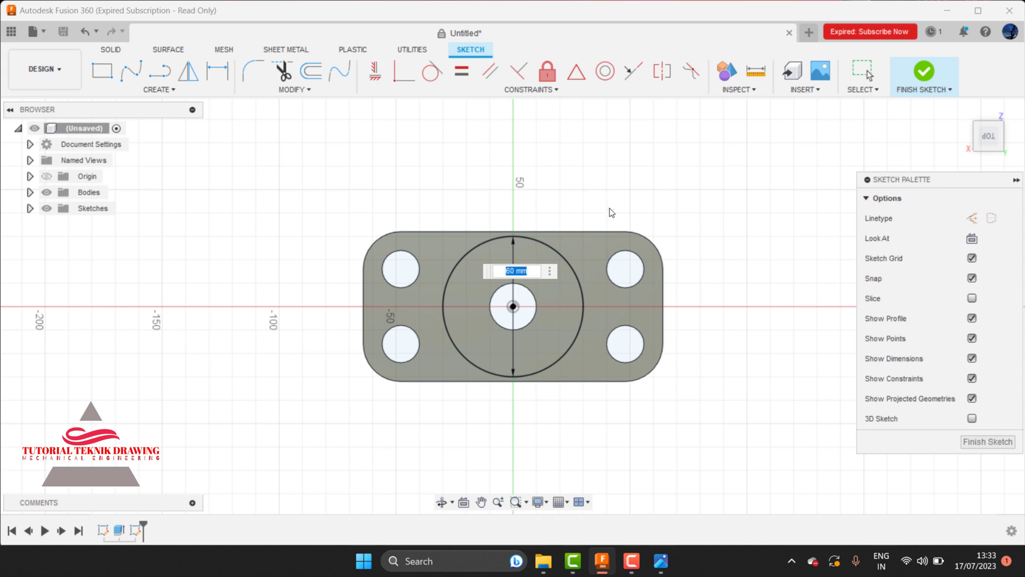
pyautogui.write('52')
pyautogui.press('Return')
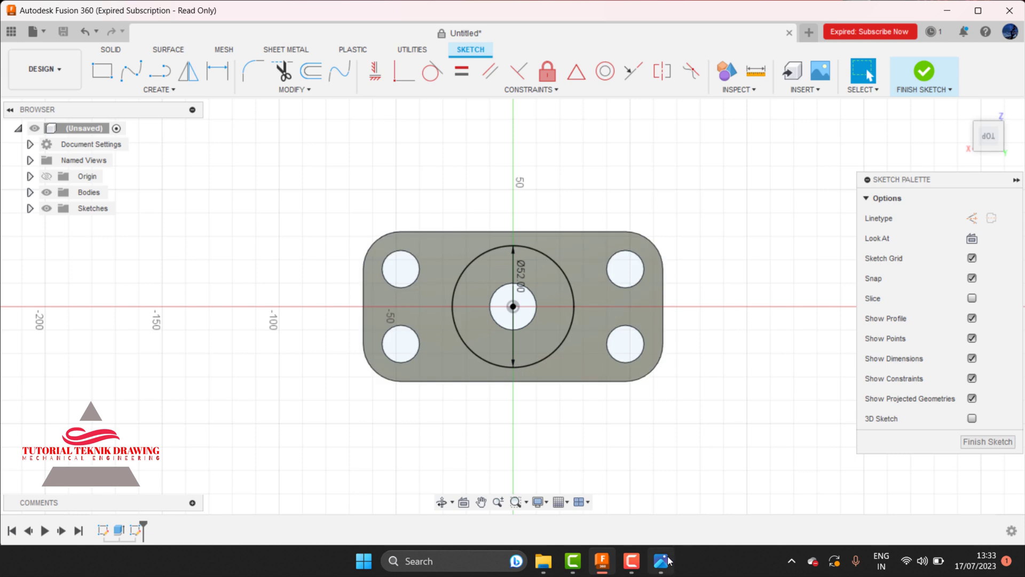
pyautogui.click(661, 561)
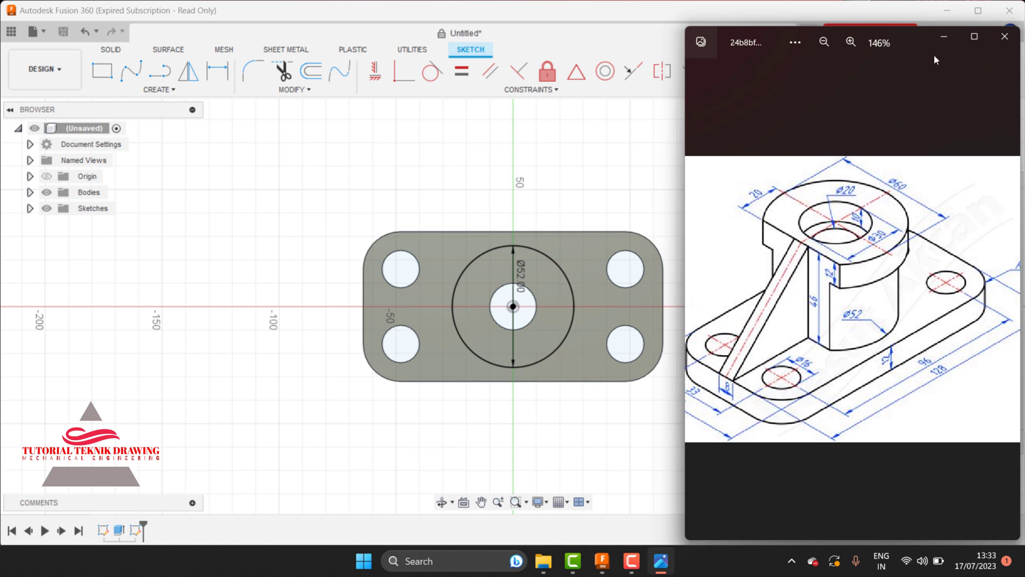
# Start a thin two-point rectangle from the plate's left edge, then discard it
pyautogui.click(943, 37)
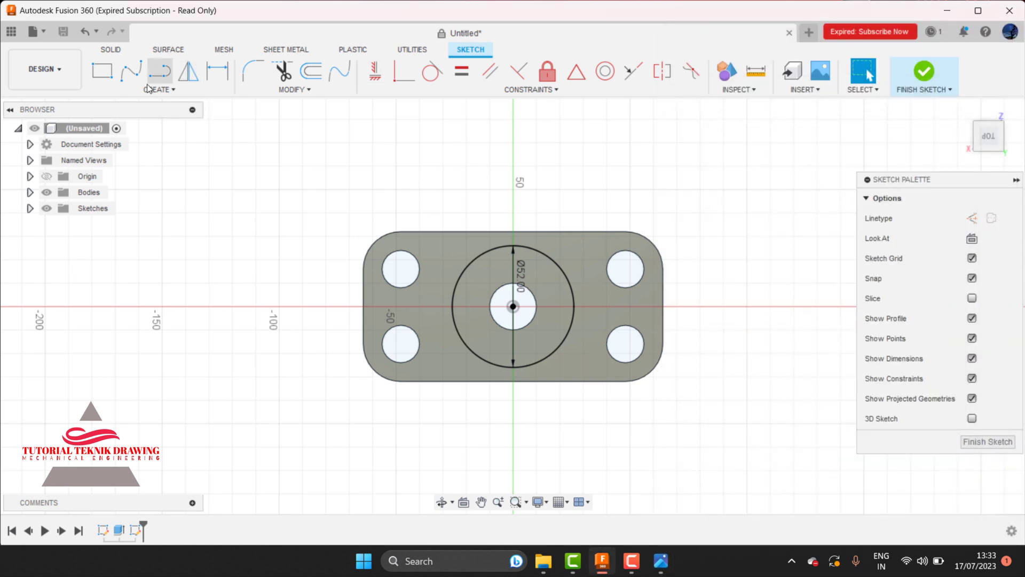
pyautogui.click(156, 90)
pyautogui.moveTo(120, 117)
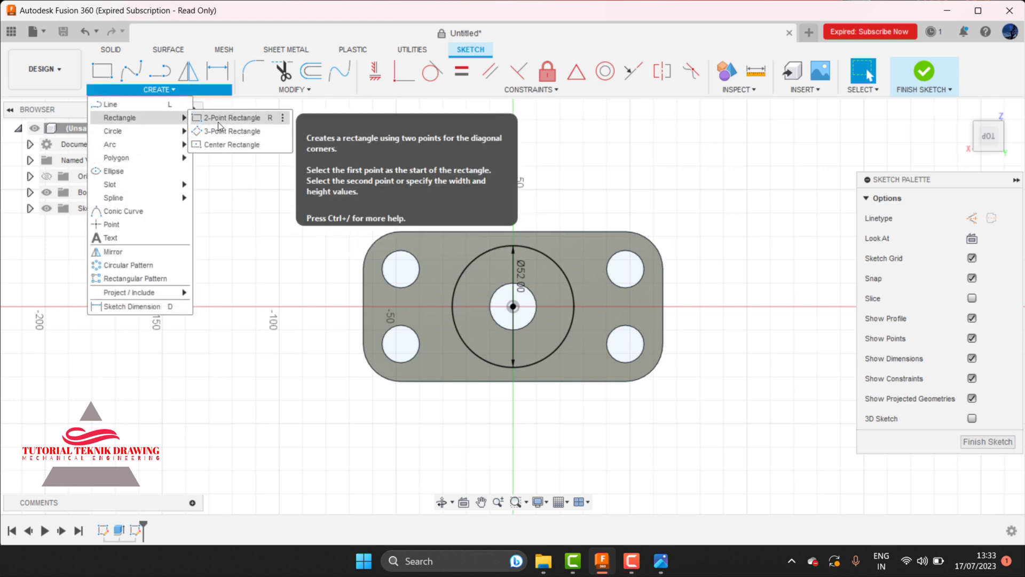
pyautogui.click(218, 122)
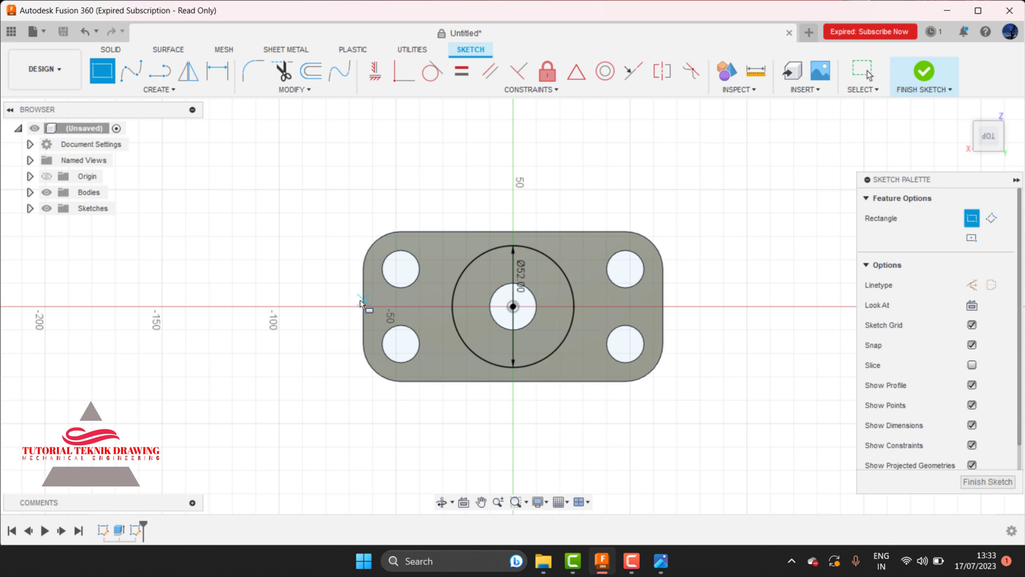
pyautogui.click(365, 246)
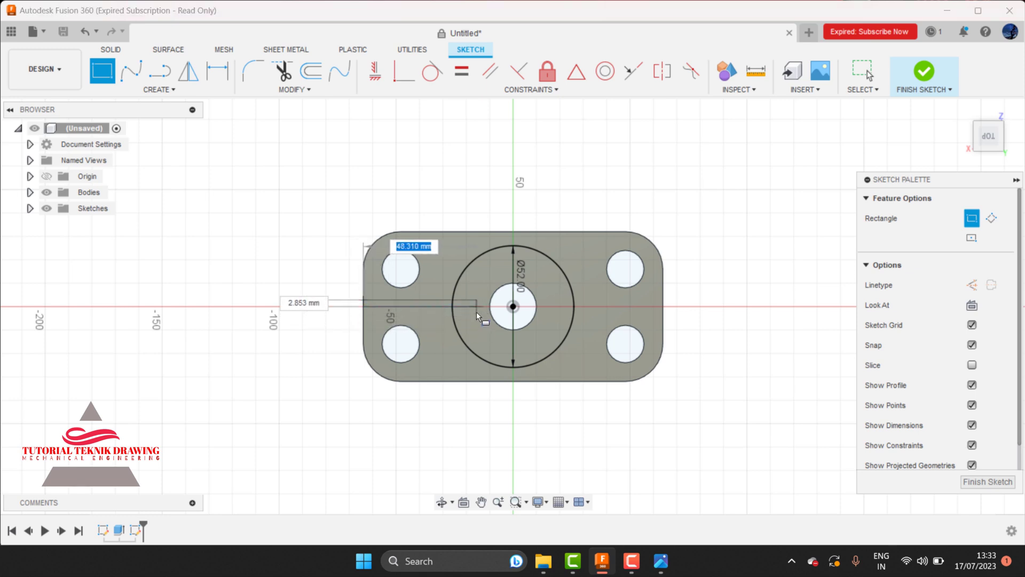
pyautogui.click(476, 318)
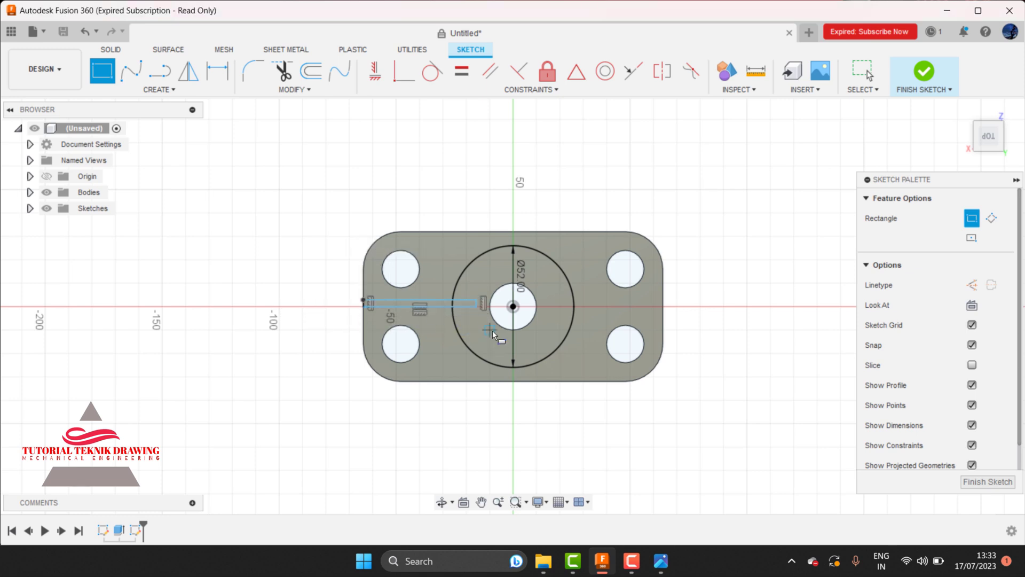
pyautogui.press('Escape')
pyautogui.hotkey('ctrl', 'z')
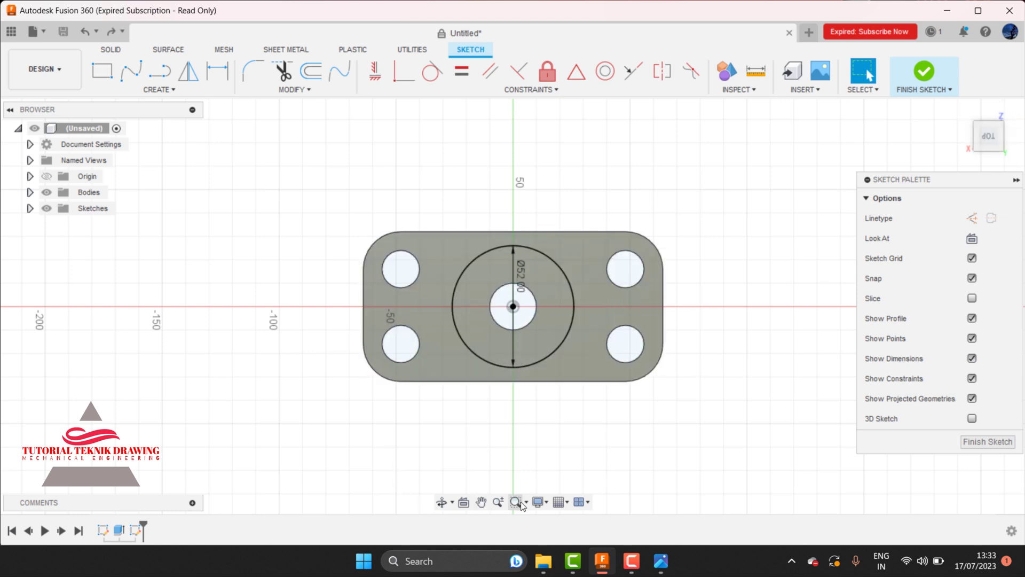
# Zoom to the plate and draw a rectangle from its left edge toward the centre
pyautogui.click(498, 501)
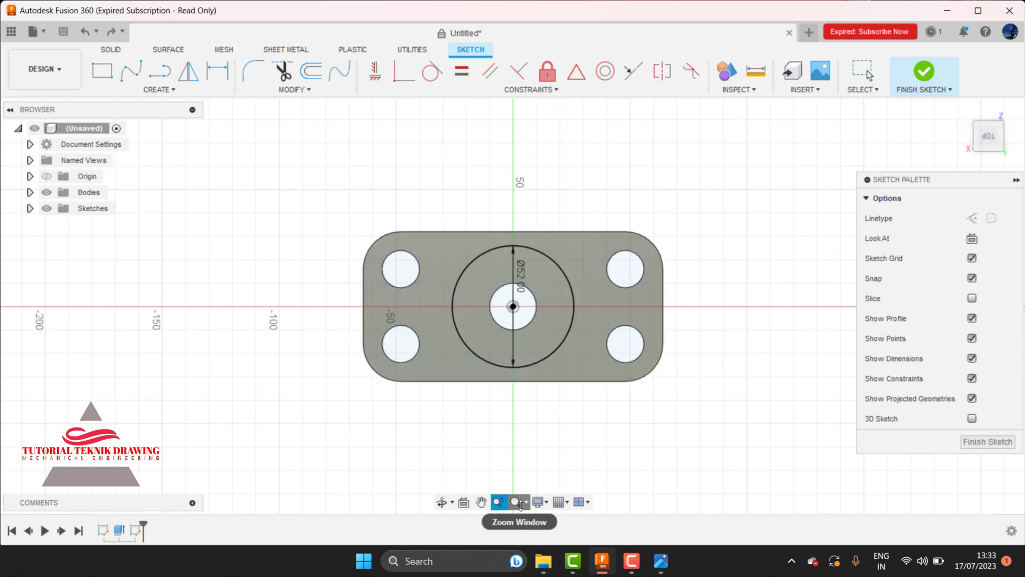
pyautogui.click(517, 502)
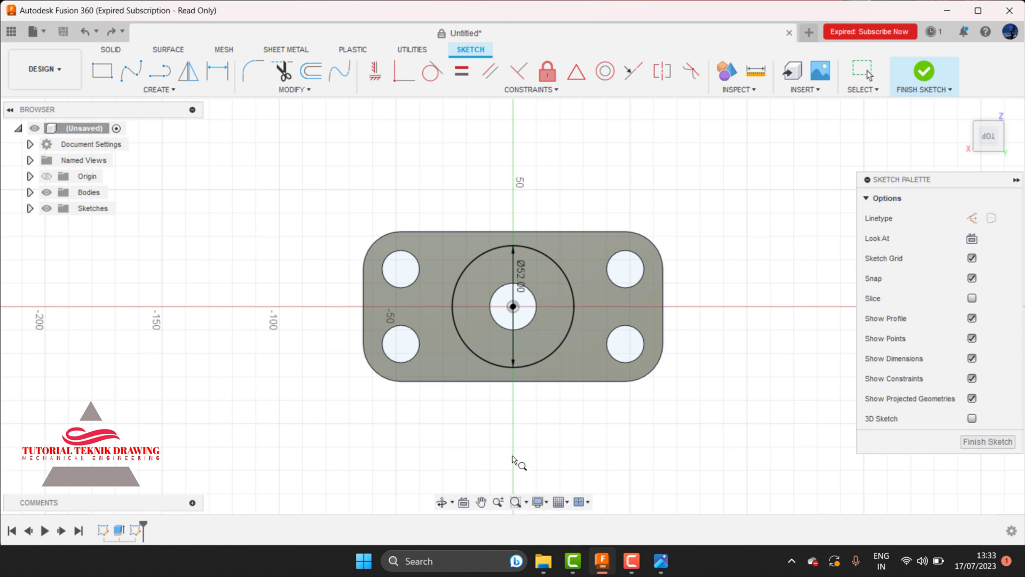
pyautogui.moveTo(323, 191); pyautogui.dragTo(742, 428)
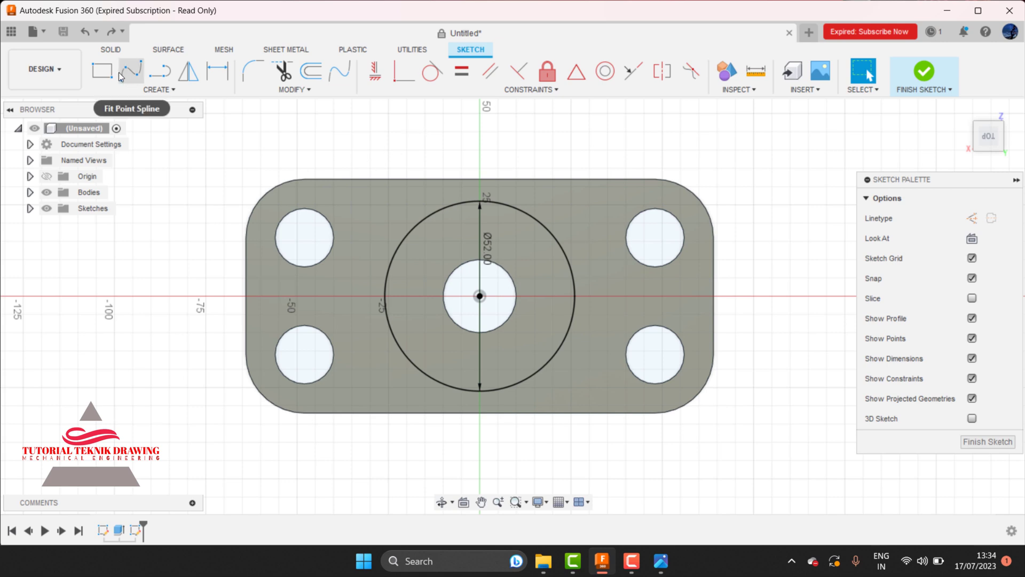
pyautogui.press('r')
pyautogui.click(246, 276)
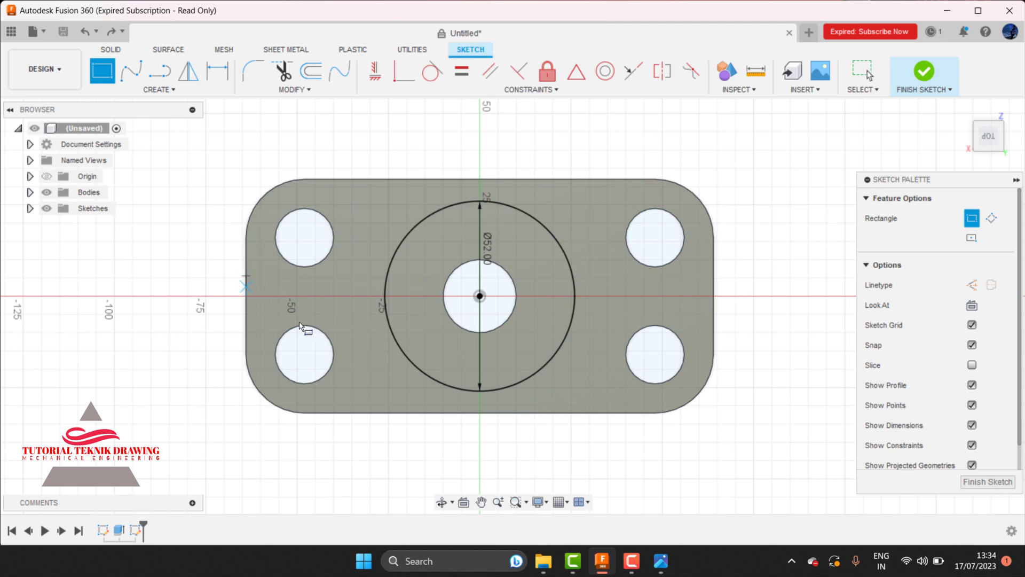
pyautogui.click(415, 317)
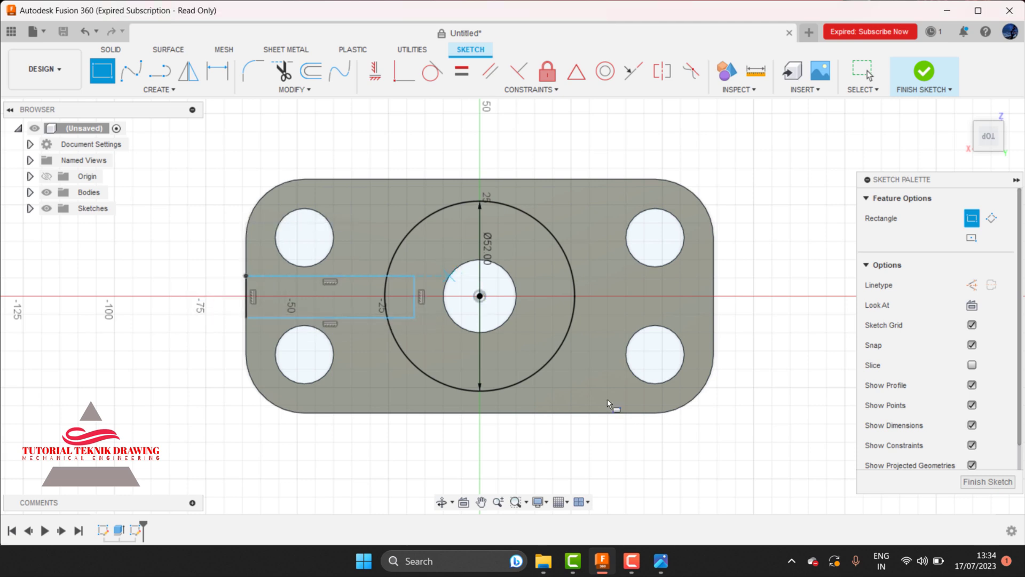
# Draw a vertical line crossing the Ø52 circle from above to below
pyautogui.click(661, 560)
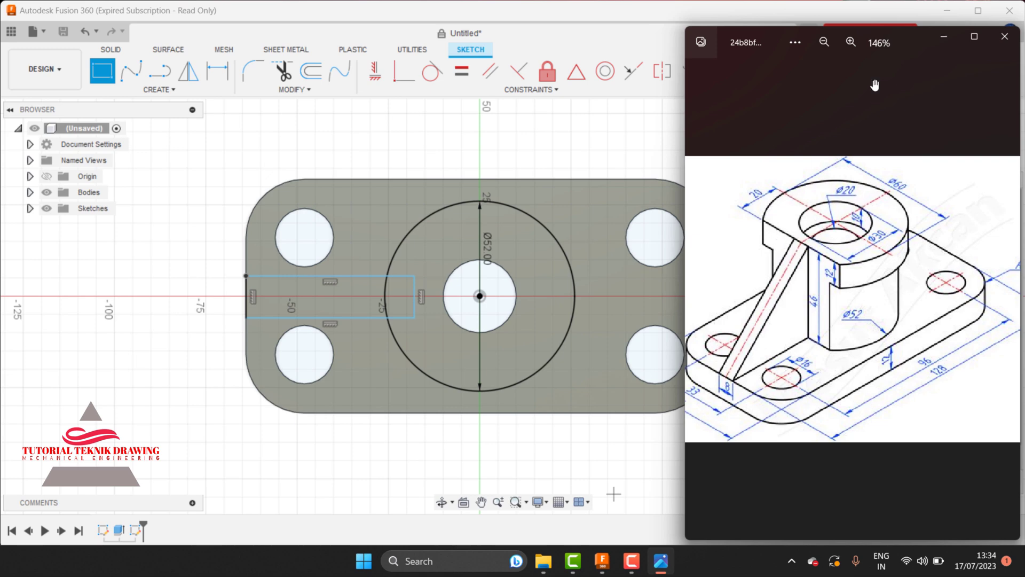
pyautogui.click(935, 43)
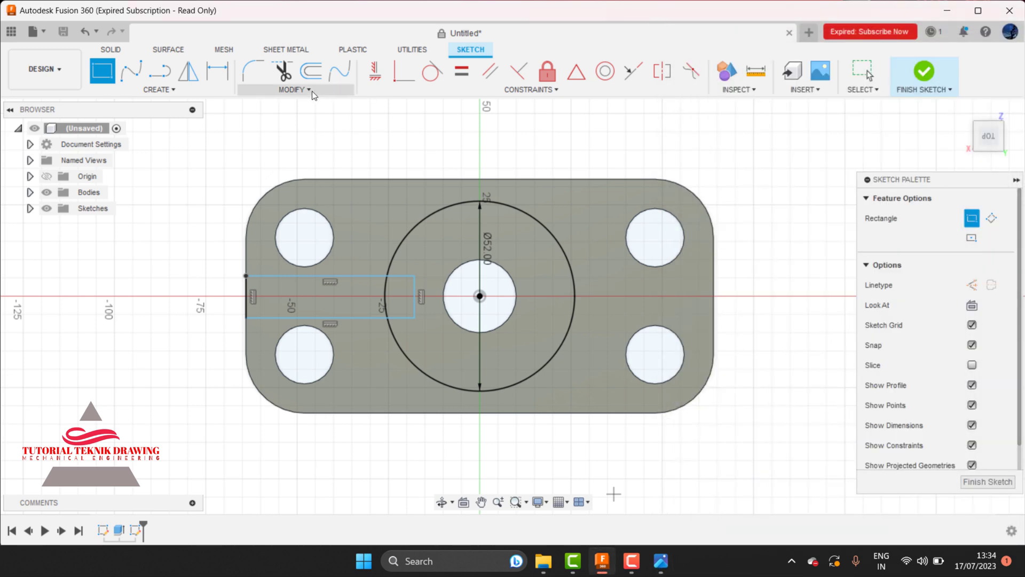
pyautogui.click(172, 78)
pyautogui.click(415, 202)
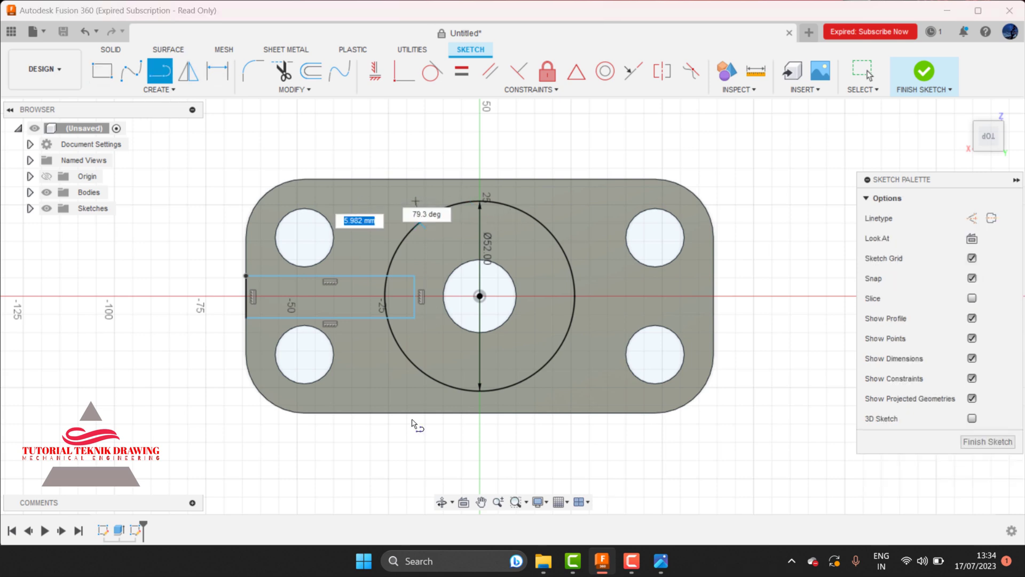
pyautogui.click(412, 393)
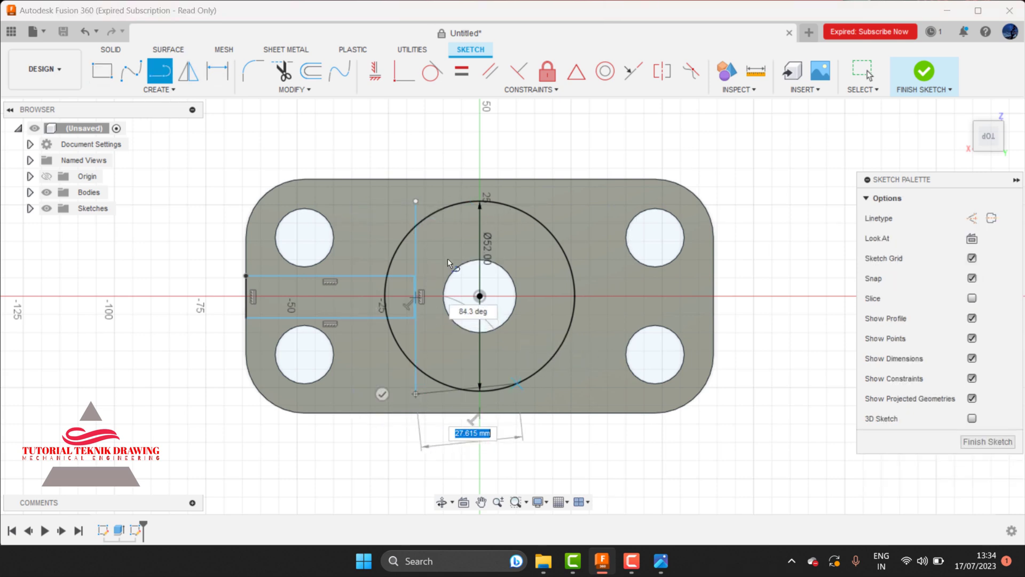
pyautogui.press('Escape')
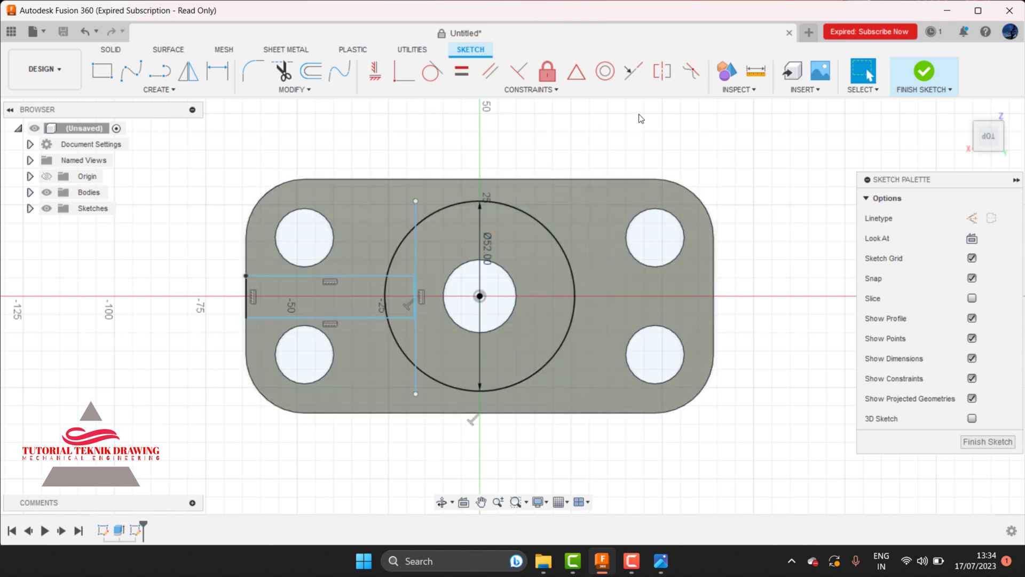
pyautogui.click(228, 78)
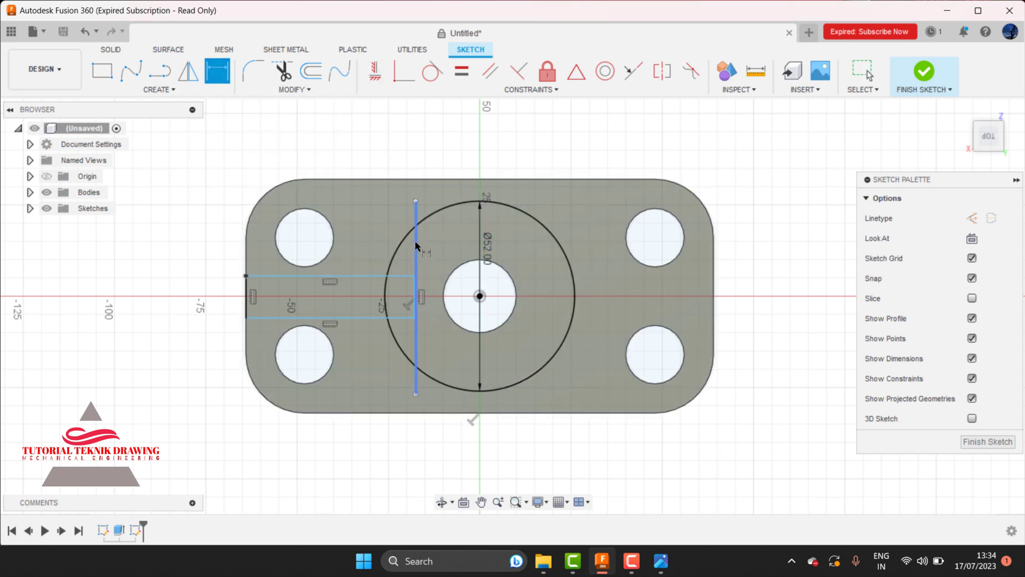
# Dimension the vertical line 20 mm from the circle centre
pyautogui.click(415, 245)
pyautogui.click(480, 296)
pyautogui.click(459, 160)
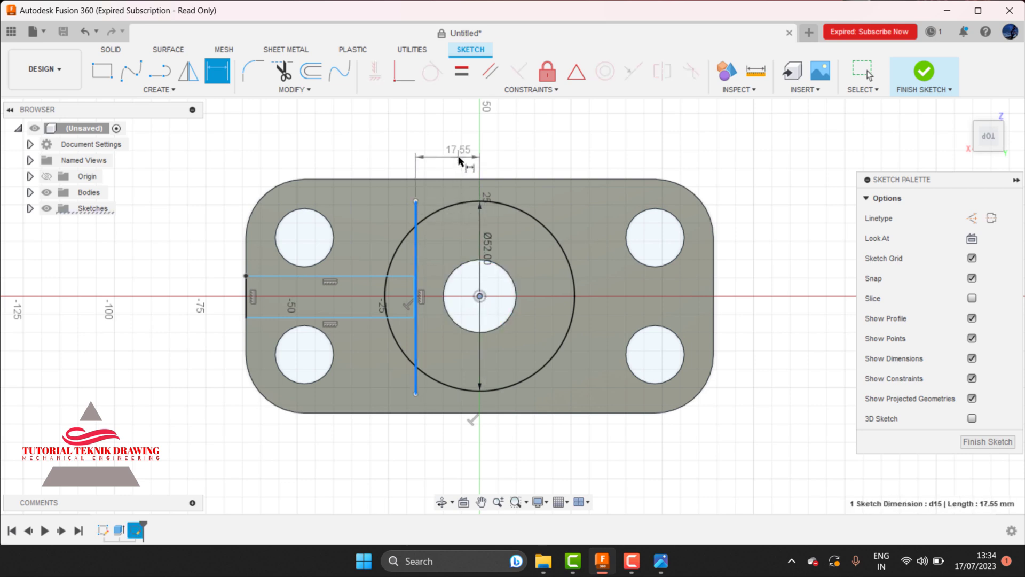
pyautogui.click(661, 561)
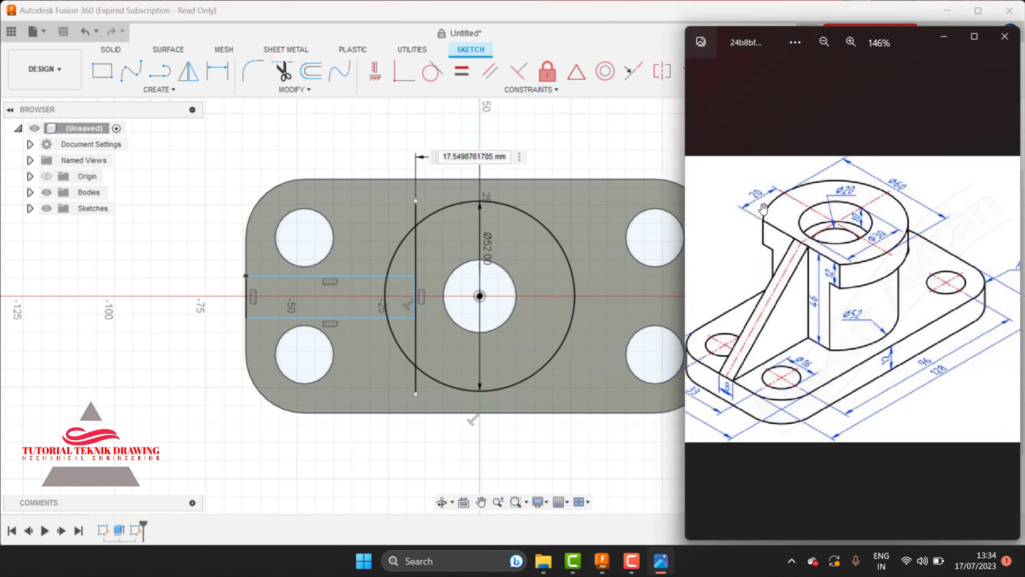
pyautogui.click(944, 37)
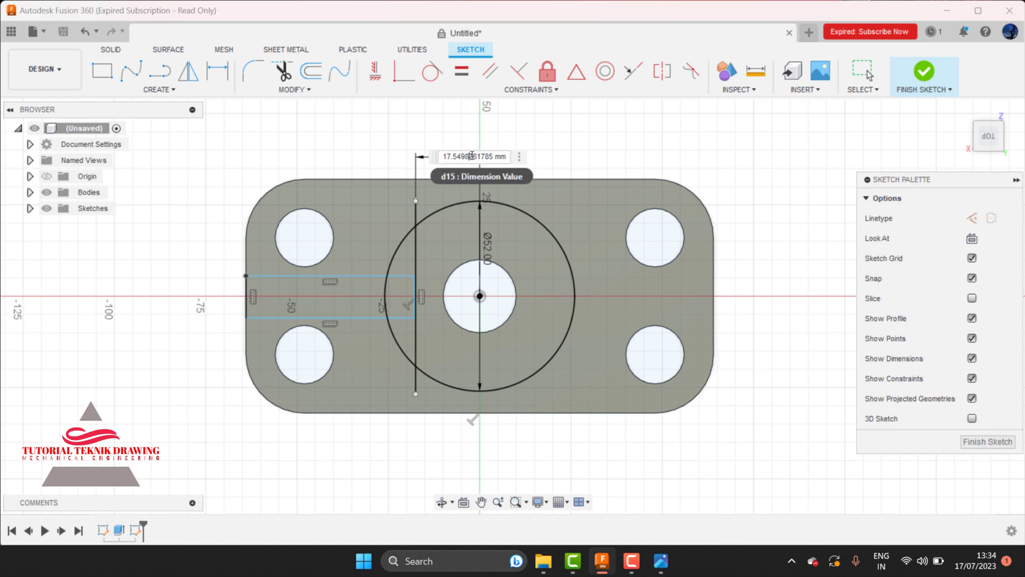
pyautogui.moveTo(510, 156); pyautogui.dragTo(424, 153)
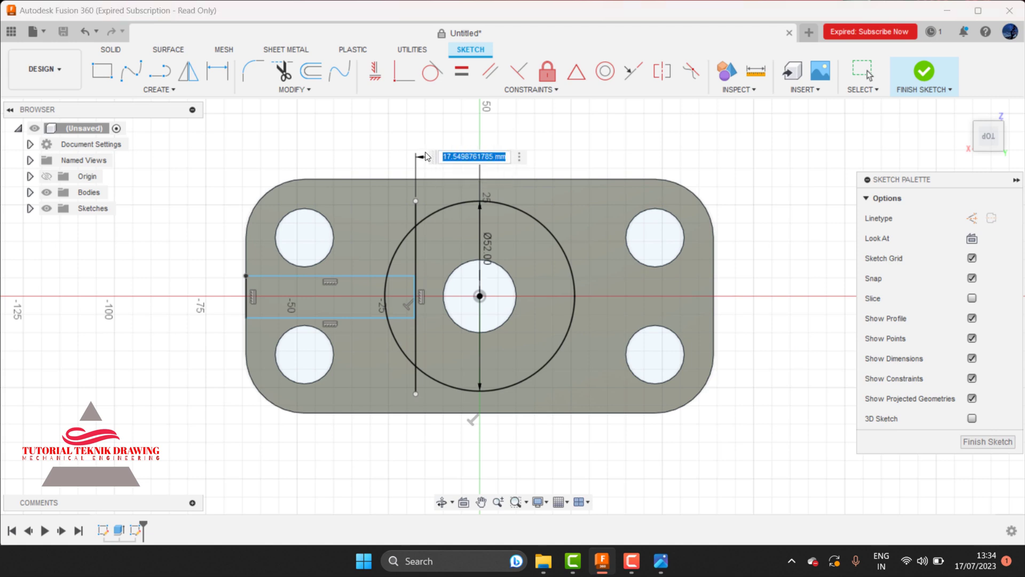
pyautogui.write('20')
pyautogui.press('Return')
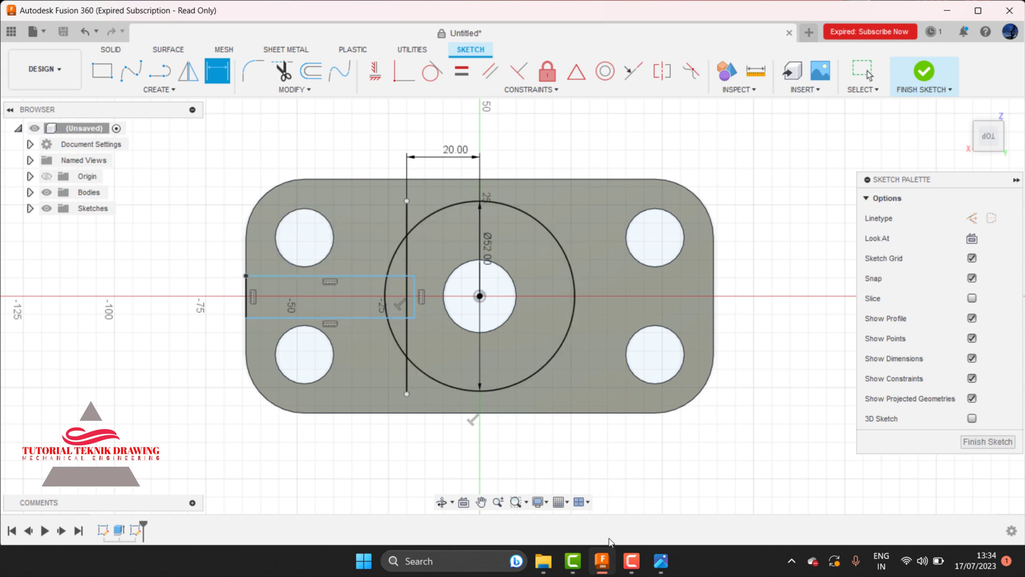
pyautogui.click(660, 560)
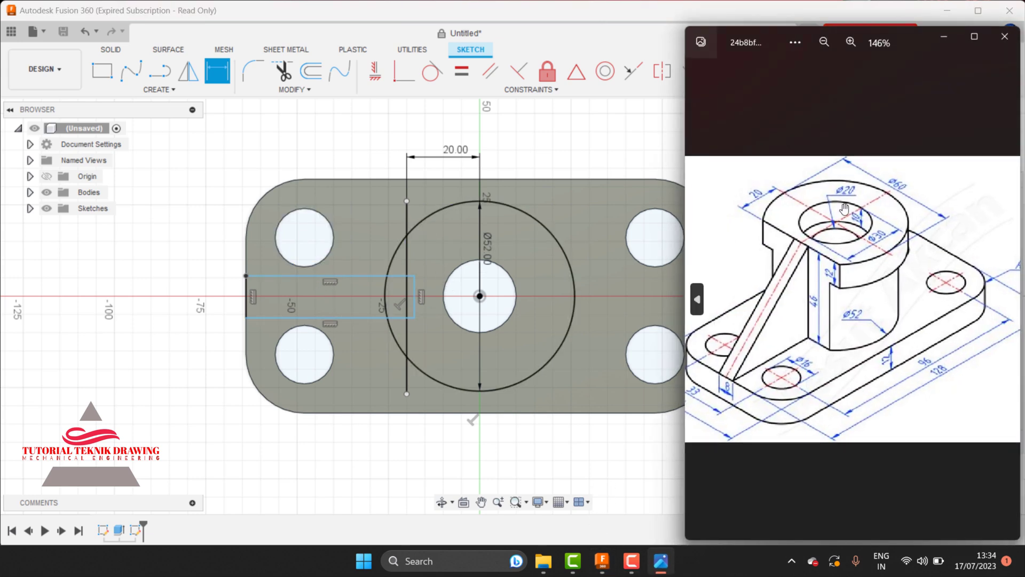
pyautogui.click(944, 36)
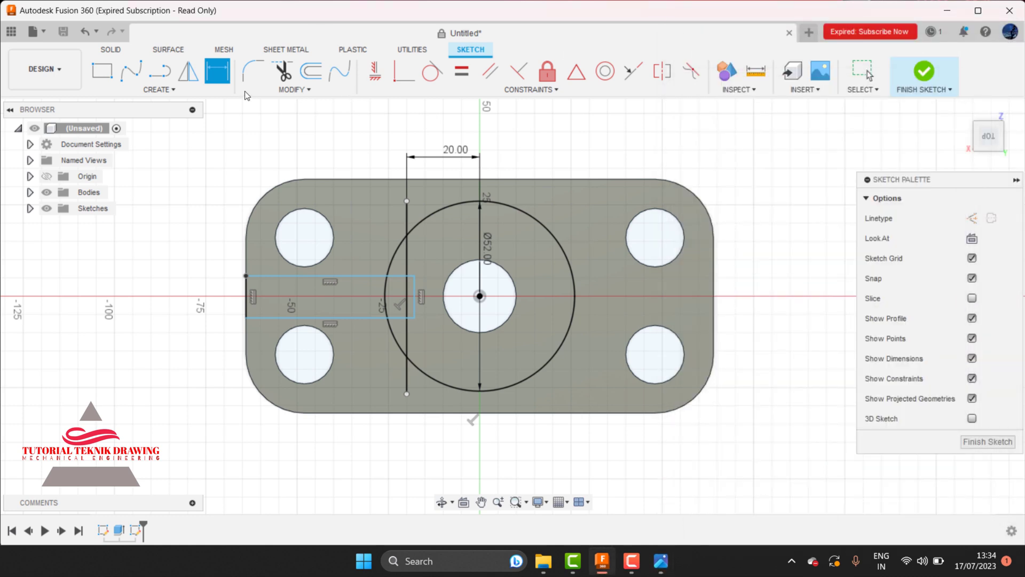
# Dimension the rectangle's top and bottom edges 4 mm each from the centre point
pyautogui.click(376, 276)
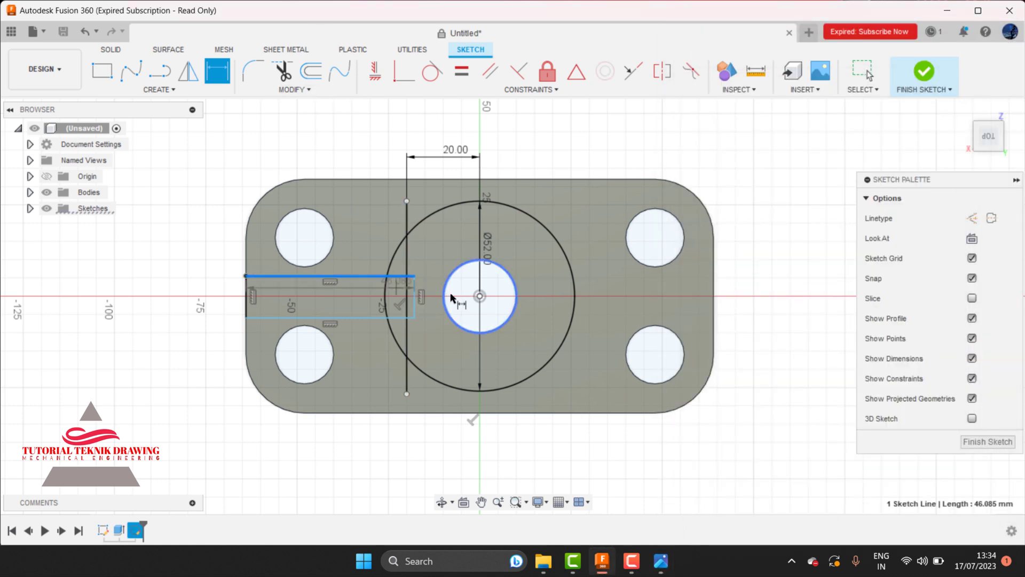
pyautogui.click(479, 297)
pyautogui.click(200, 285)
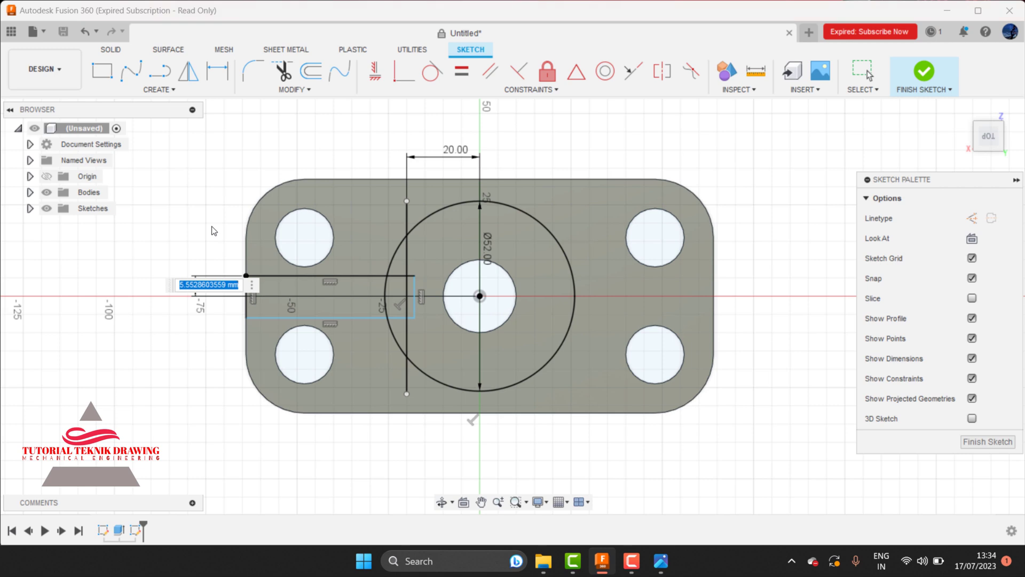
pyautogui.write('4')
pyautogui.press('Return')
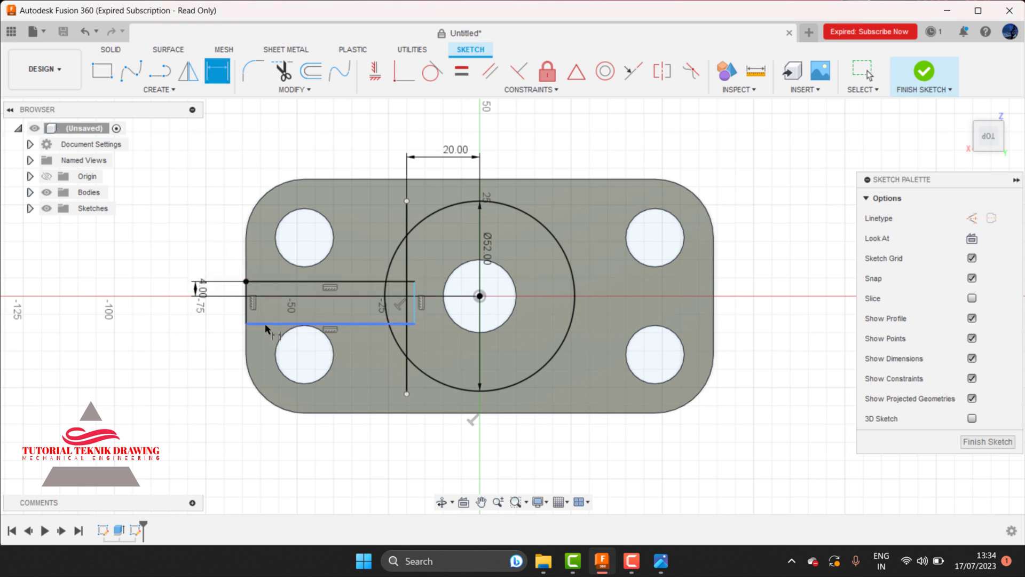
pyautogui.click(265, 323)
pyautogui.click(480, 296)
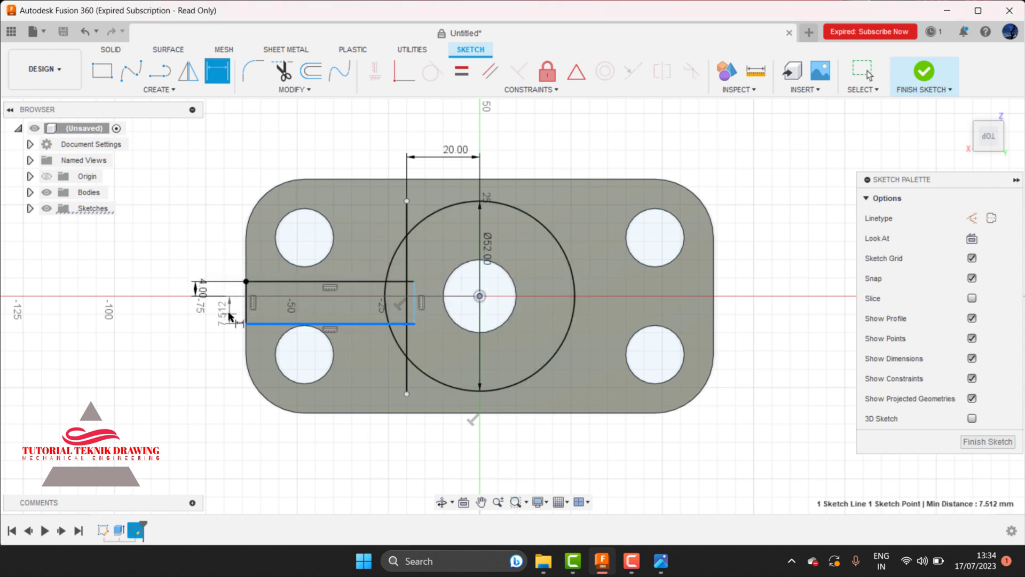
pyautogui.click(230, 311)
pyautogui.write('4')
pyautogui.press('Return')
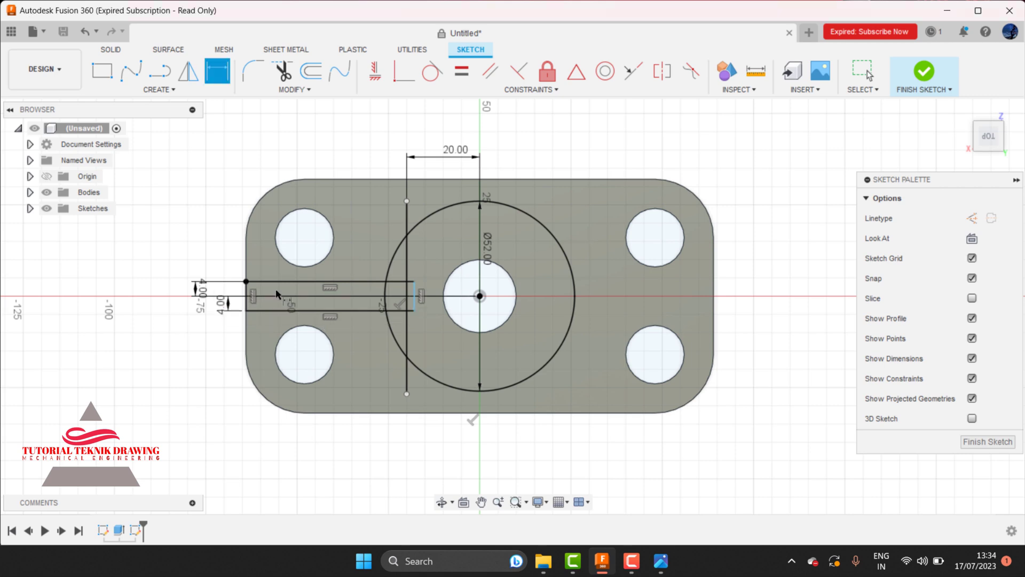
pyautogui.click(406, 225)
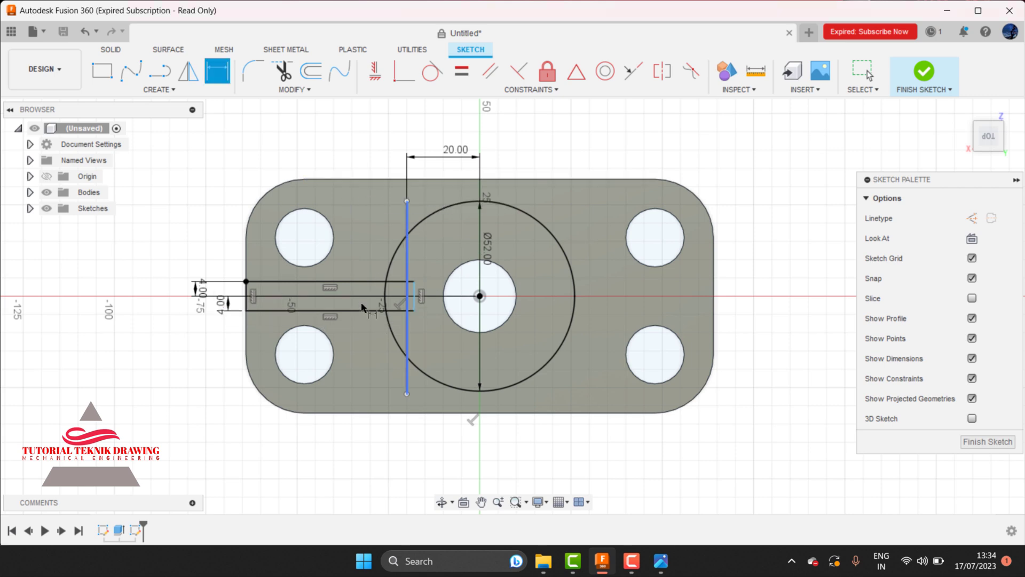
# Trim the circle arc and vertical line segments around the slot, undoing mistaken trims
pyautogui.click(282, 71)
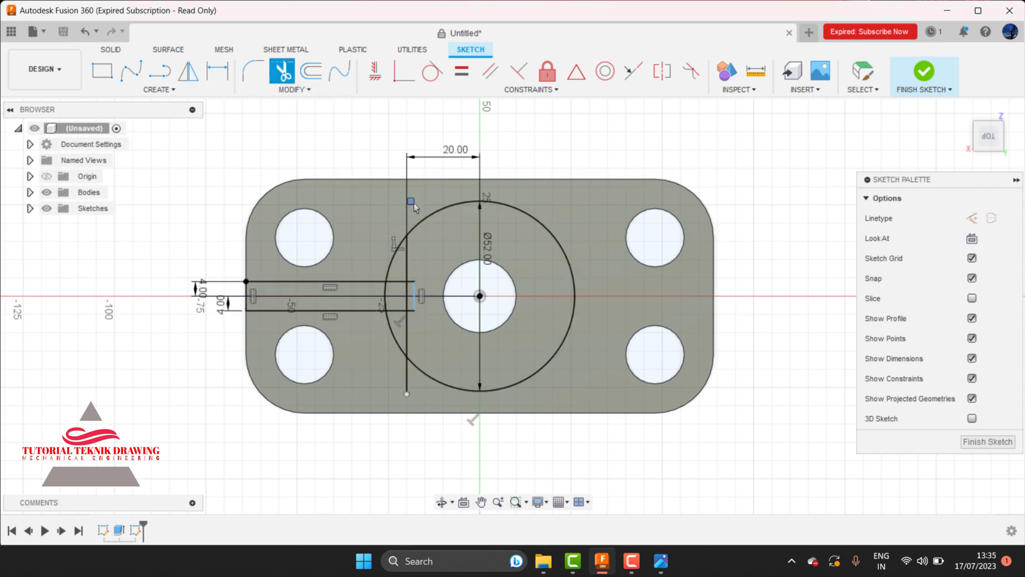
pyautogui.click(394, 250)
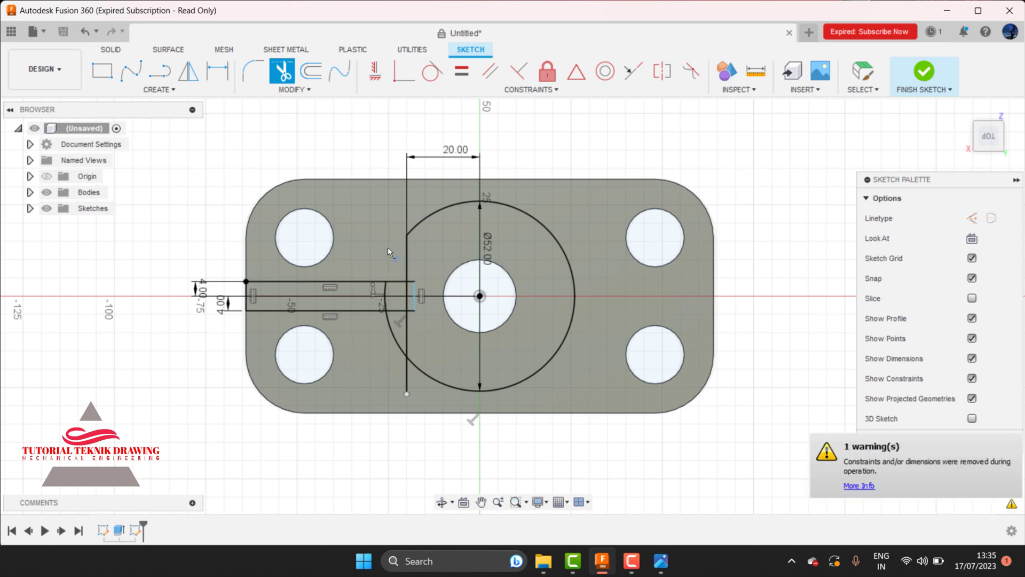
pyautogui.click(384, 289)
pyautogui.click(413, 276)
pyautogui.click(409, 326)
pyautogui.click(408, 380)
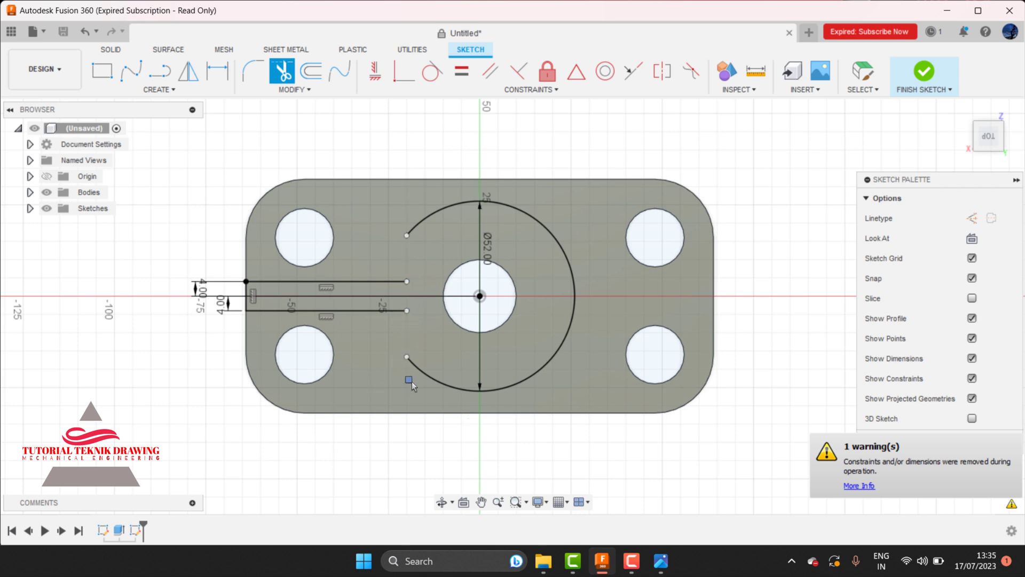
pyautogui.press('Escape')
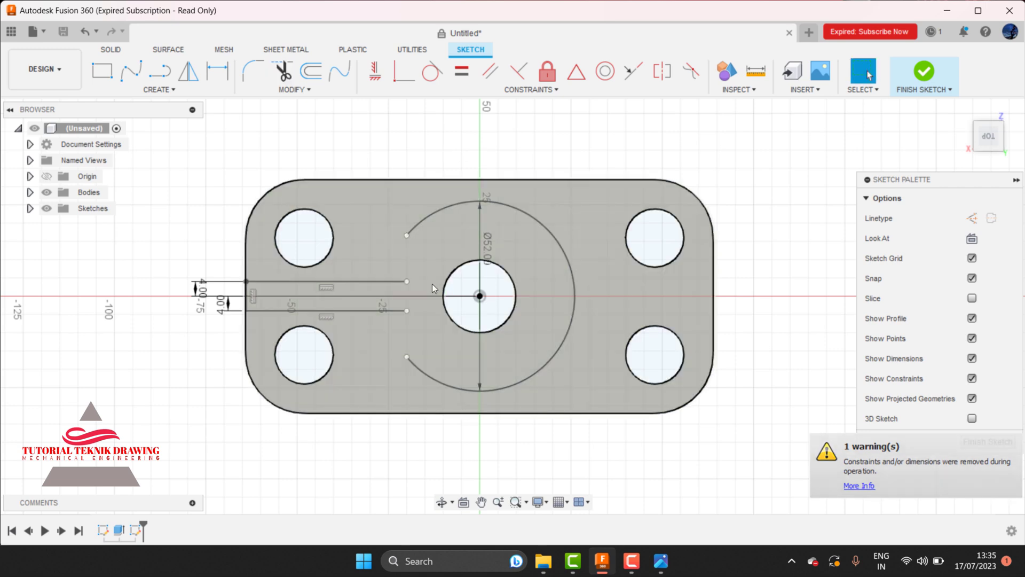
pyautogui.hotkey('ctrl', 'z')
pyautogui.hotkey('ctrl', 'z')
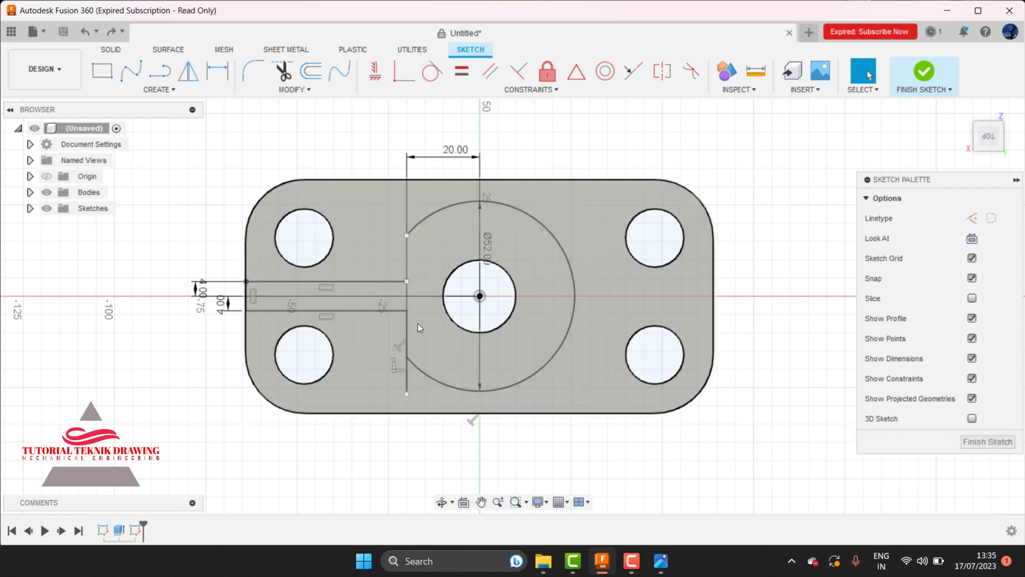
pyautogui.hotkey('ctrl', 'z')
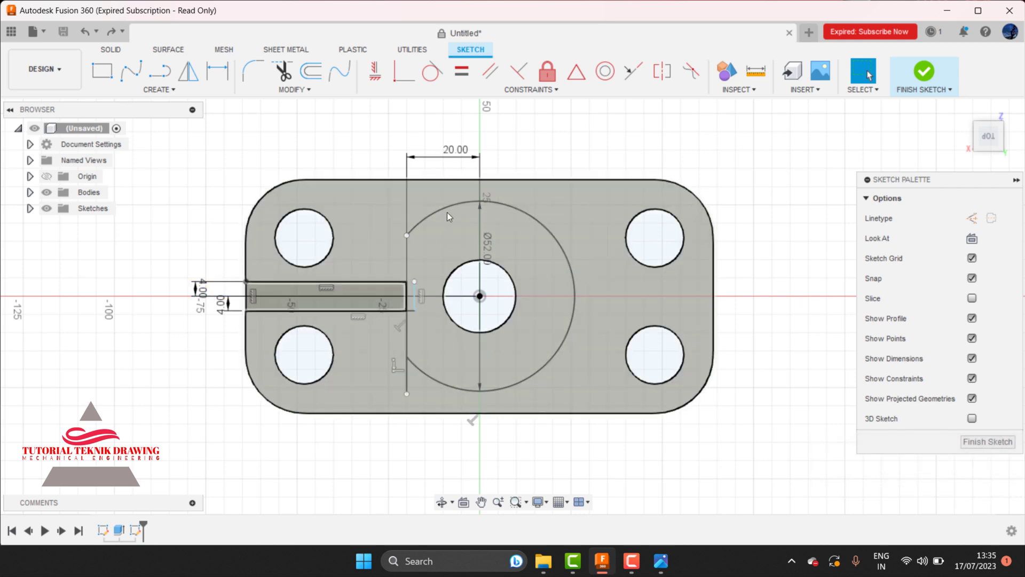
pyautogui.hotkey('ctrl', 'z')
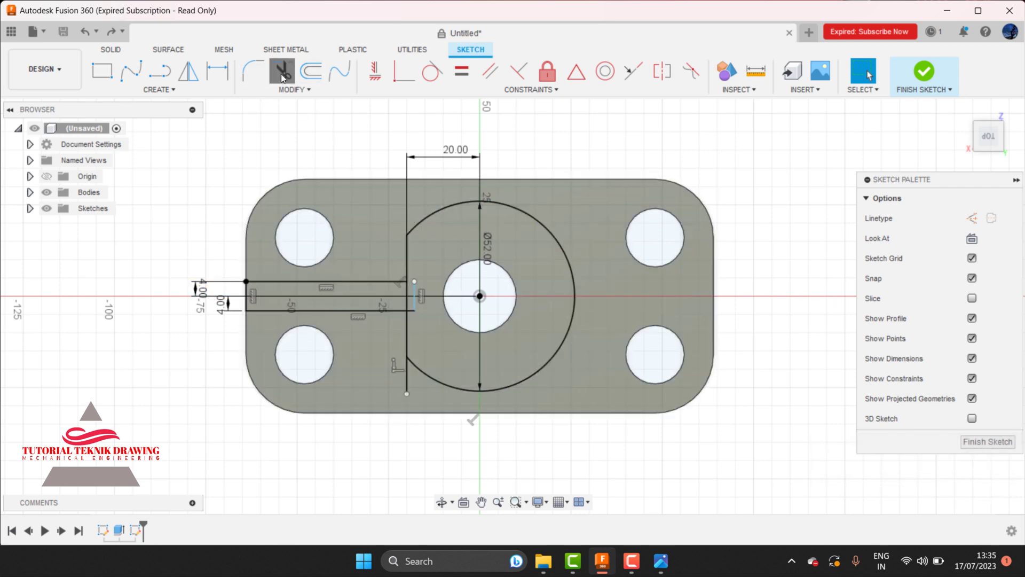
# Trim the remaining line segments into a clean keyhole outline and finish the sketch
pyautogui.click(282, 71)
pyautogui.click(400, 374)
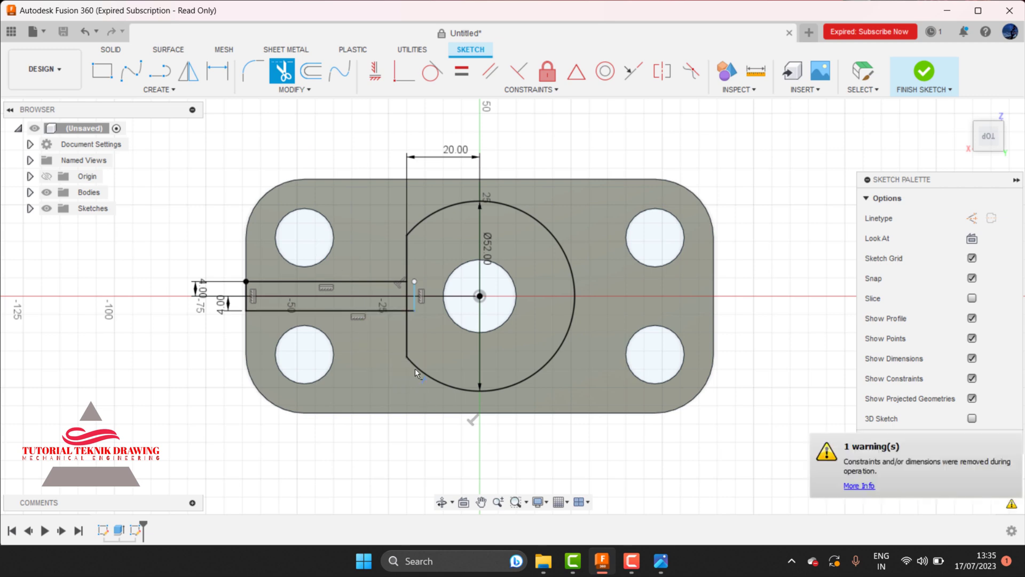
pyautogui.click(416, 291)
pyautogui.click(380, 287)
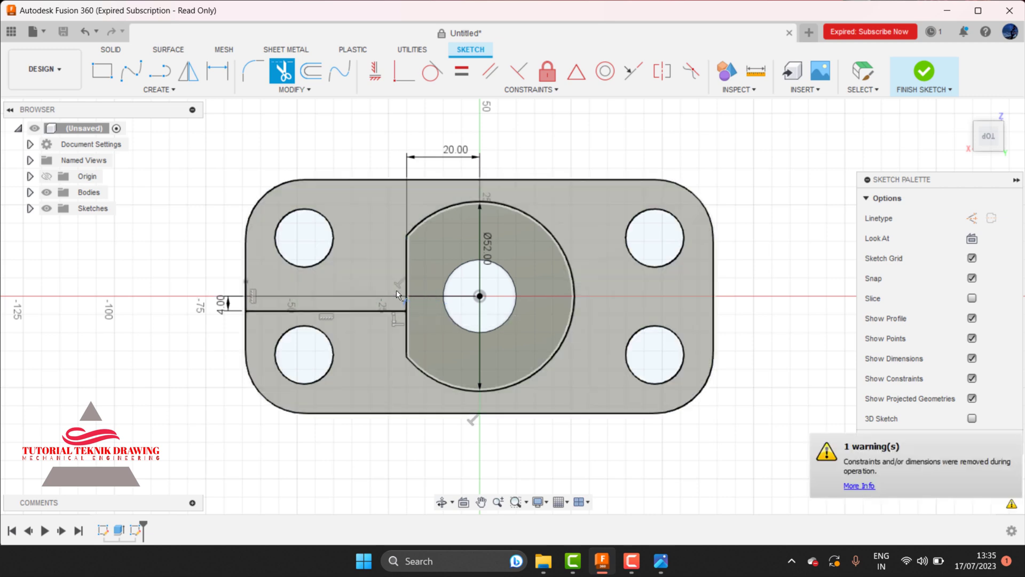
pyautogui.press('Escape')
pyautogui.hotkey('ctrl', 'z')
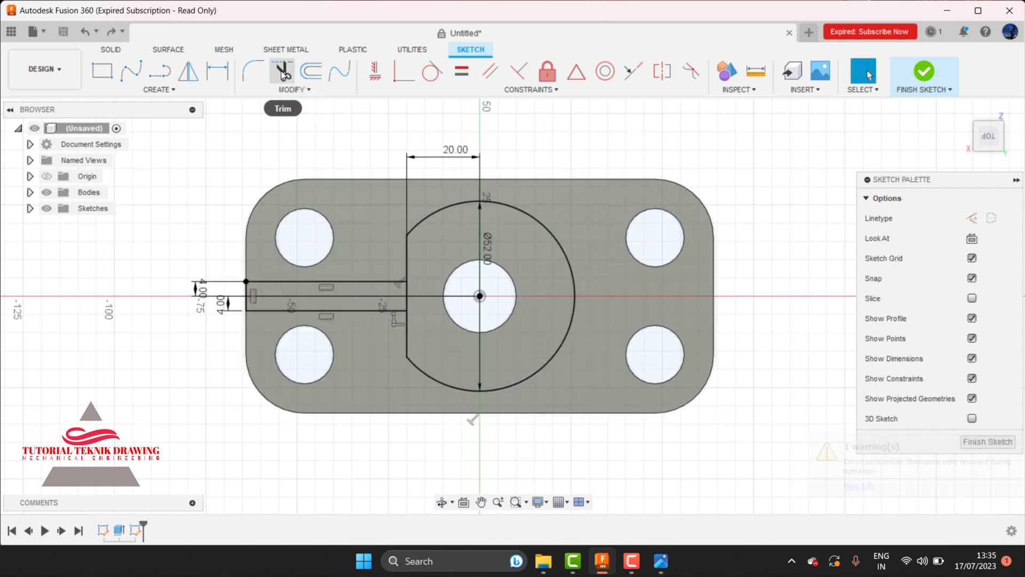
pyautogui.click(283, 72)
pyautogui.click(408, 293)
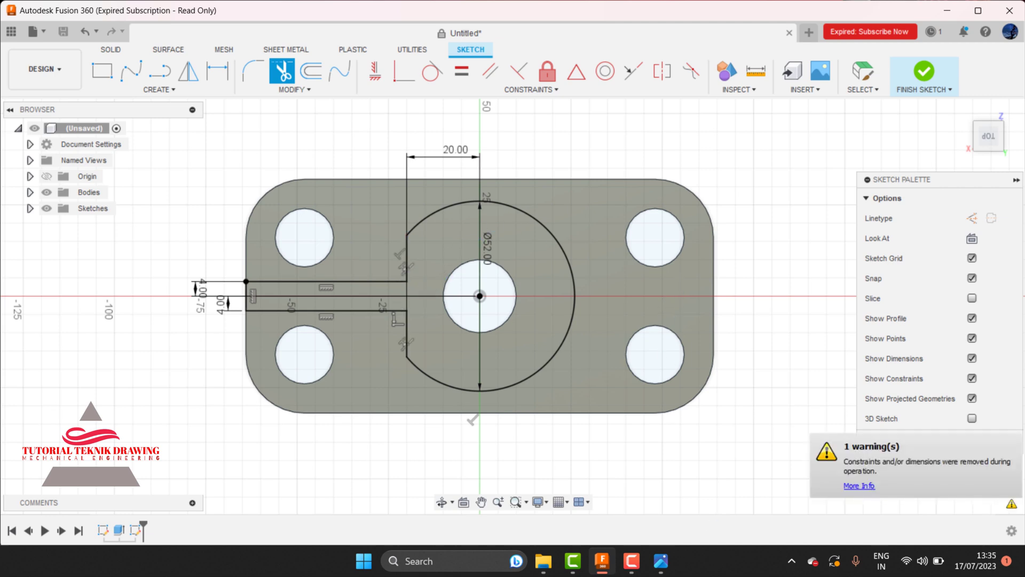
pyautogui.click(660, 560)
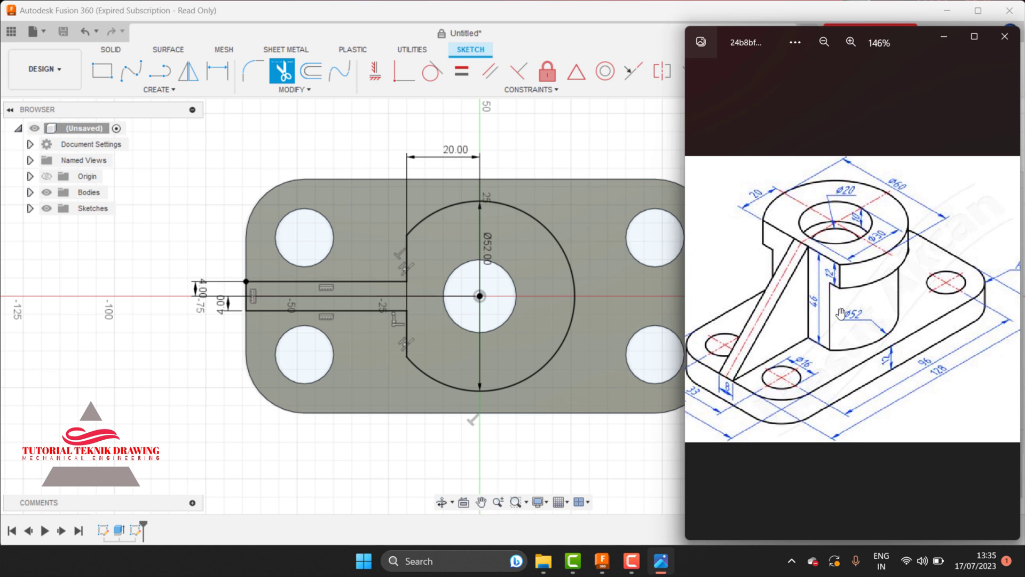
pyautogui.click(935, 36)
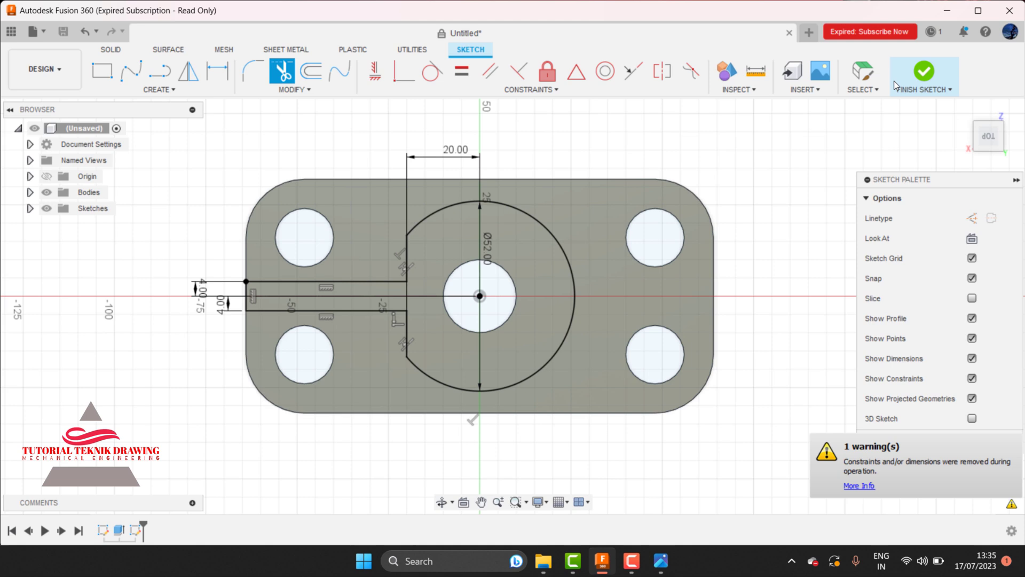
pyautogui.click(921, 75)
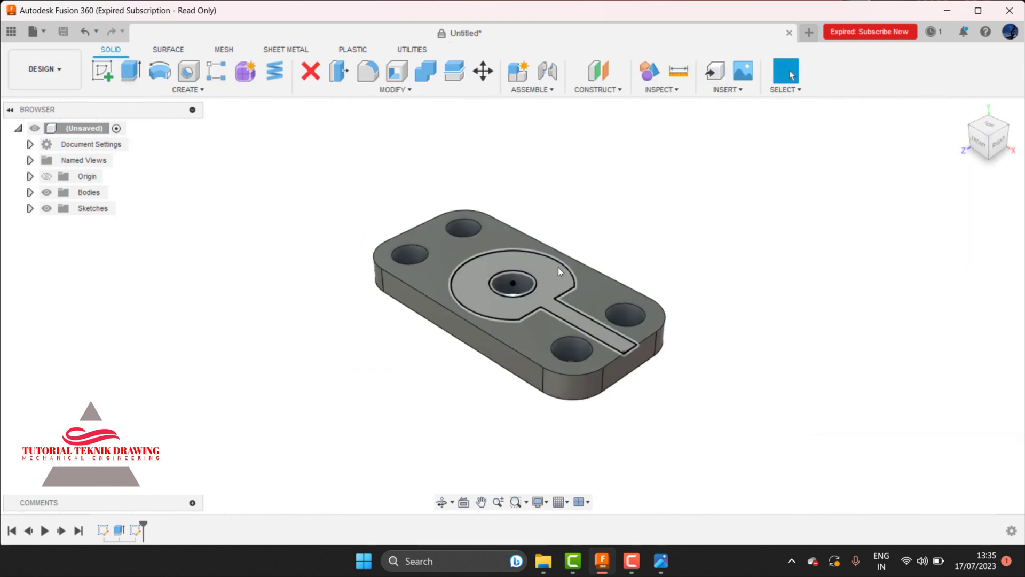
# Extrude the keyhole profile 46 mm as a Join onto the base plate
pyautogui.click(562, 302)
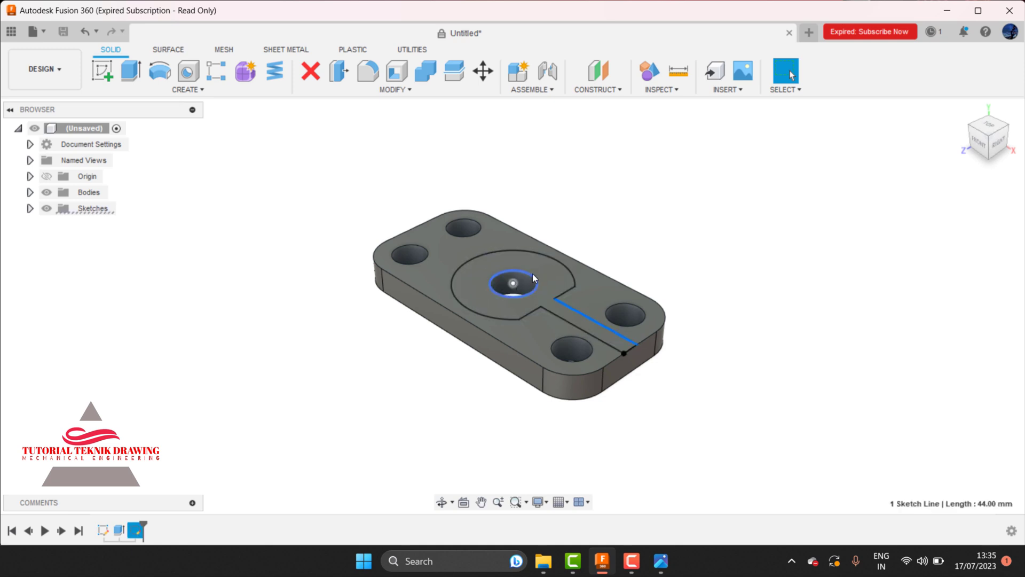
pyautogui.click(533, 273)
pyautogui.click(542, 260)
pyautogui.click(413, 201)
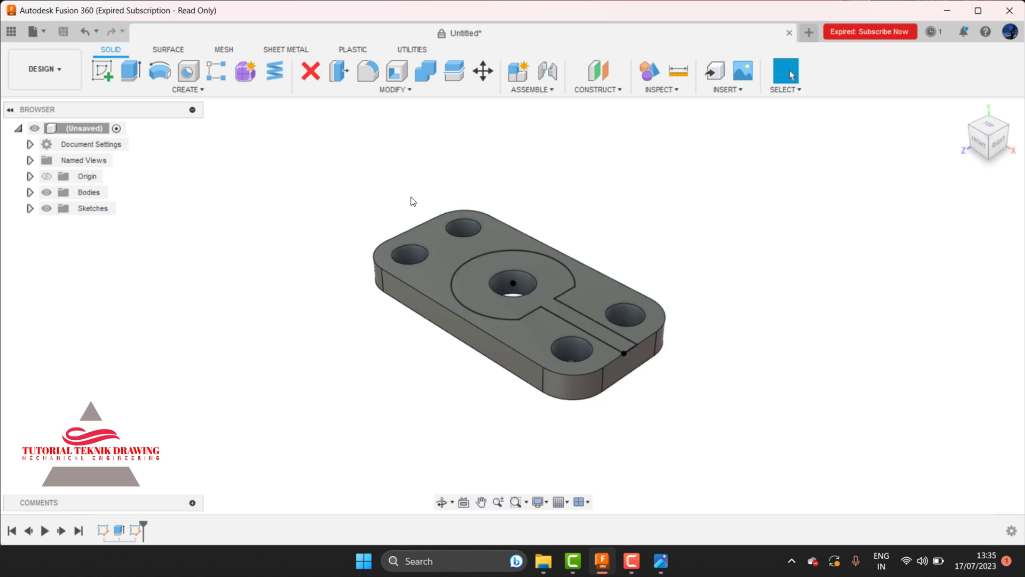
pyautogui.click(131, 71)
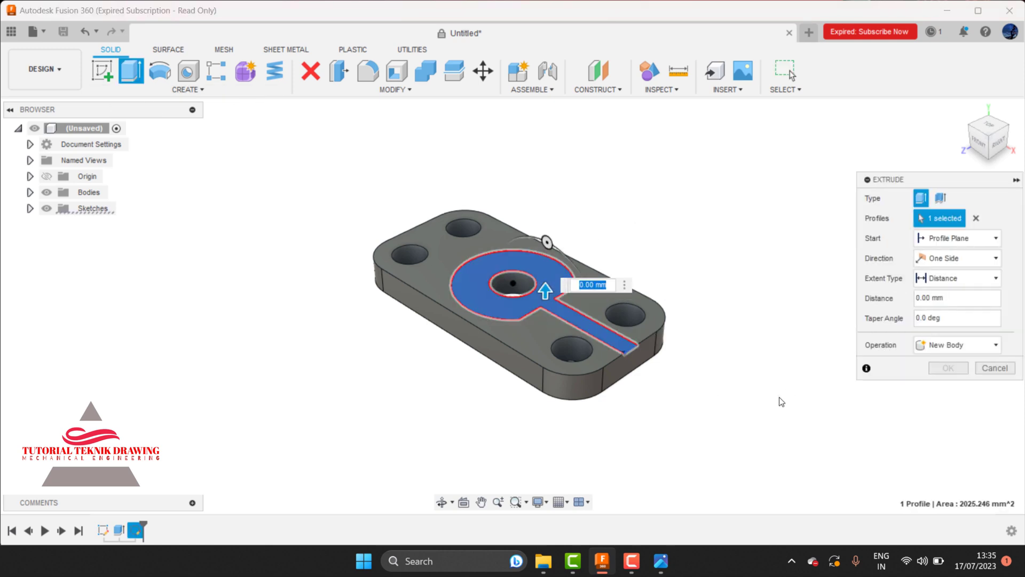
pyautogui.click(672, 561)
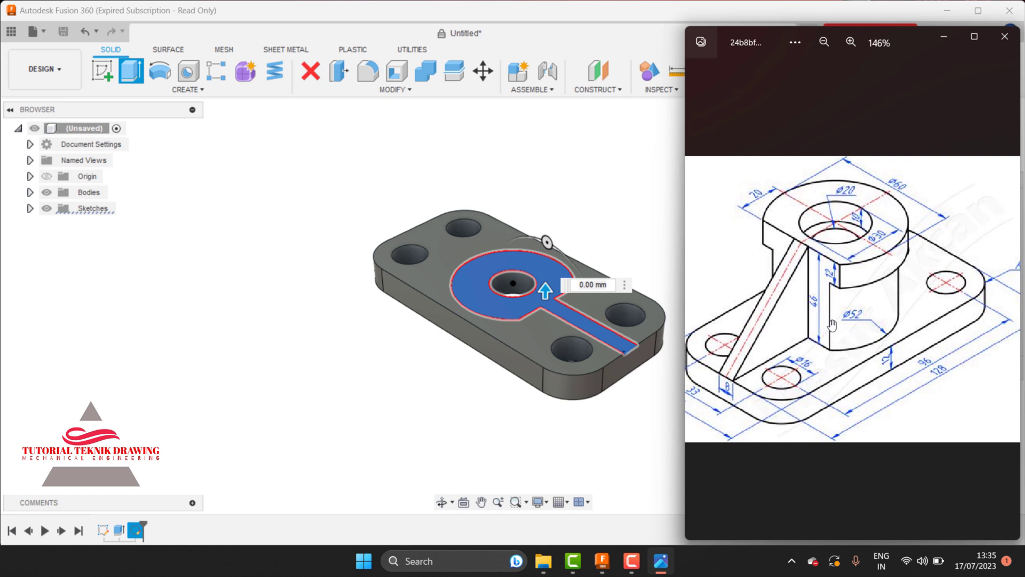
pyautogui.click(934, 40)
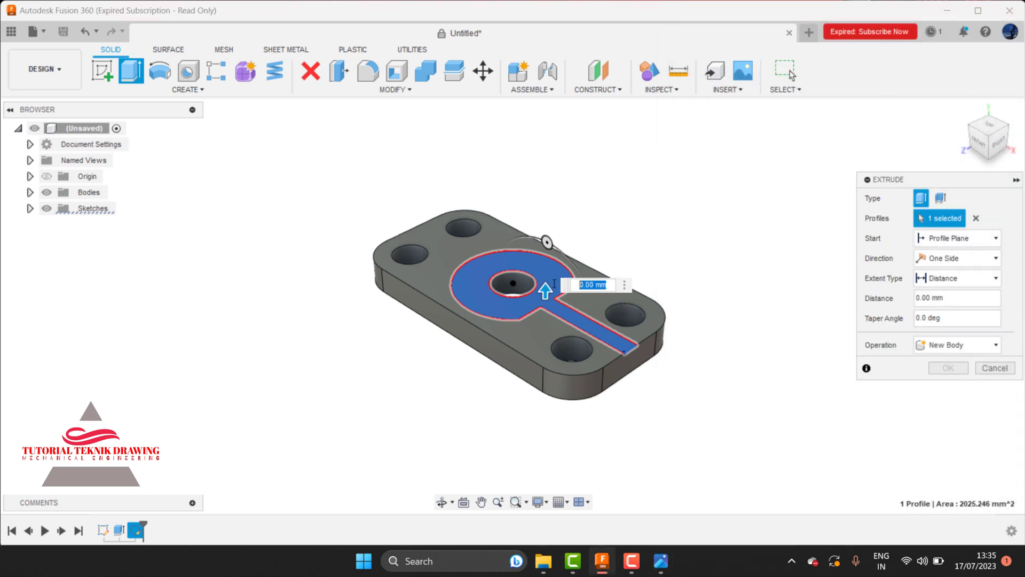
pyautogui.write('46')
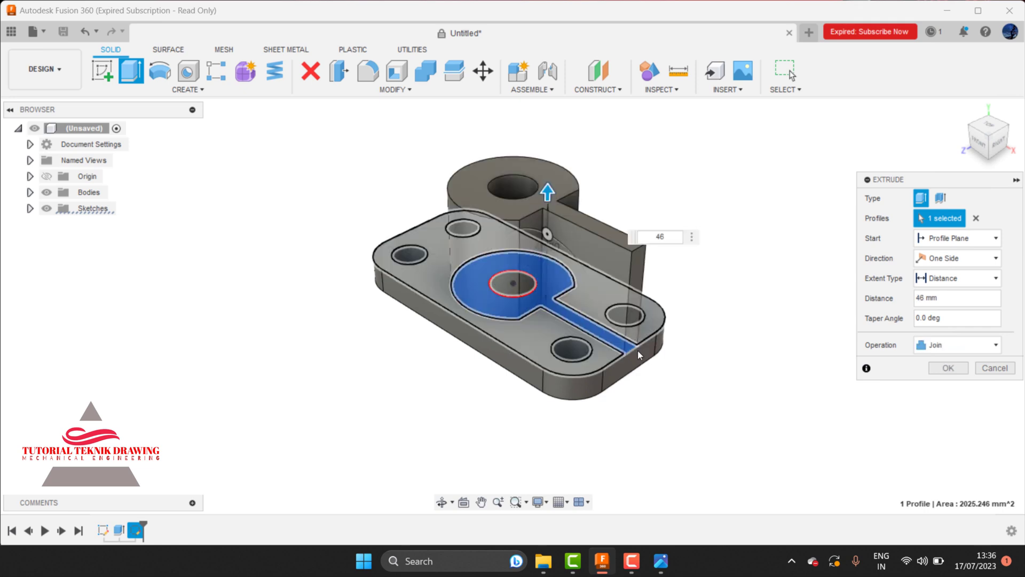
pyautogui.click(953, 368)
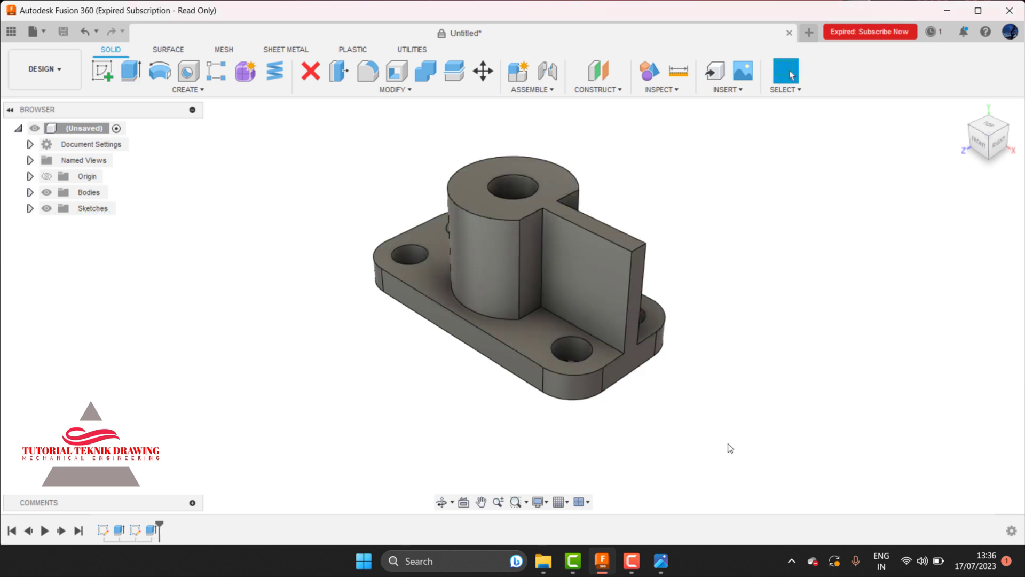
# Orbit the model to view the rib wall's inner face and check the reference drawing
pyautogui.click(442, 501)
pyautogui.moveTo(512, 267); pyautogui.dragTo(641, 267)
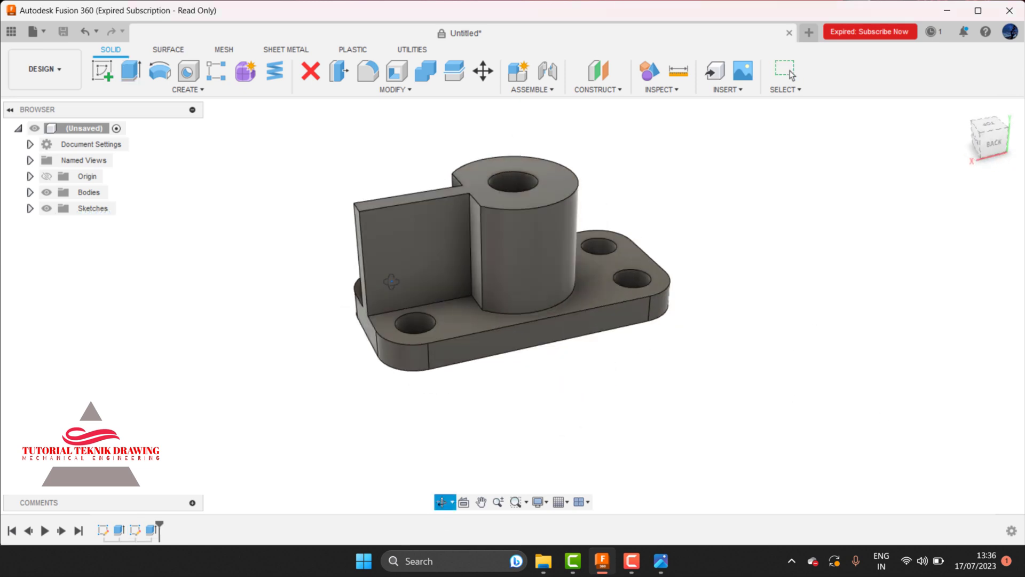
pyautogui.moveTo(410, 302); pyautogui.dragTo(690, 315)
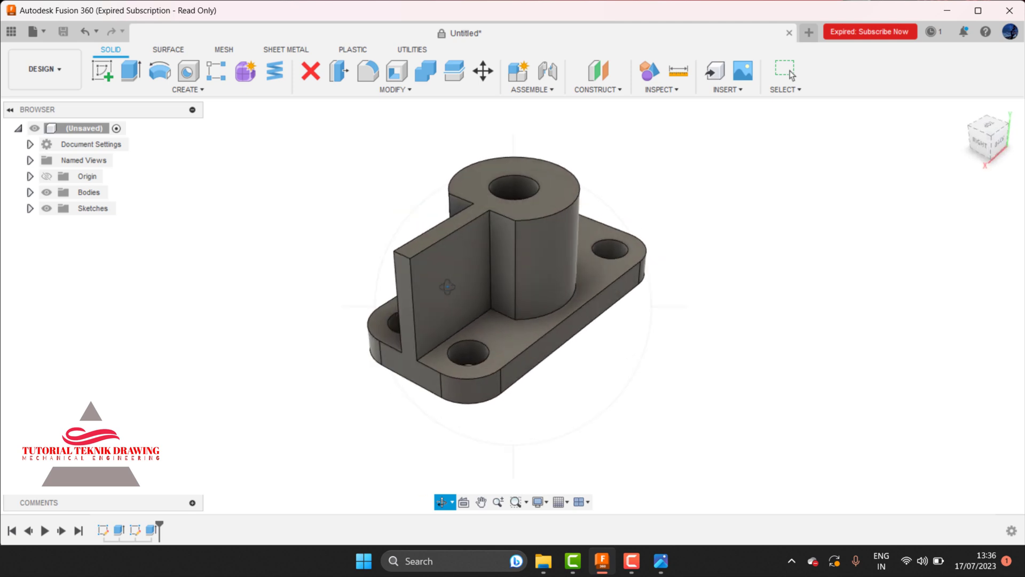
pyautogui.rightClick(726, 272)
pyautogui.click(754, 314)
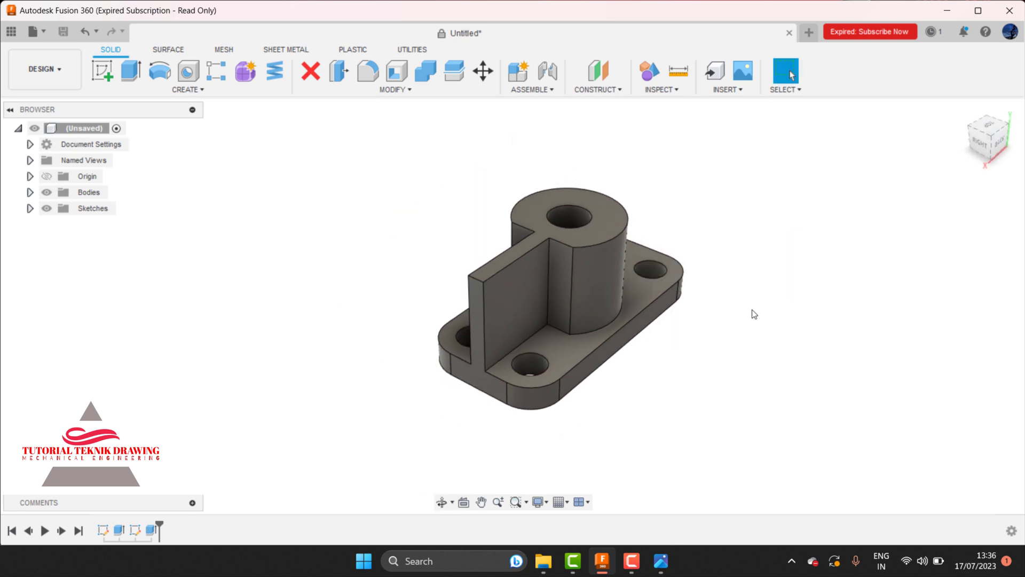
pyautogui.click(667, 561)
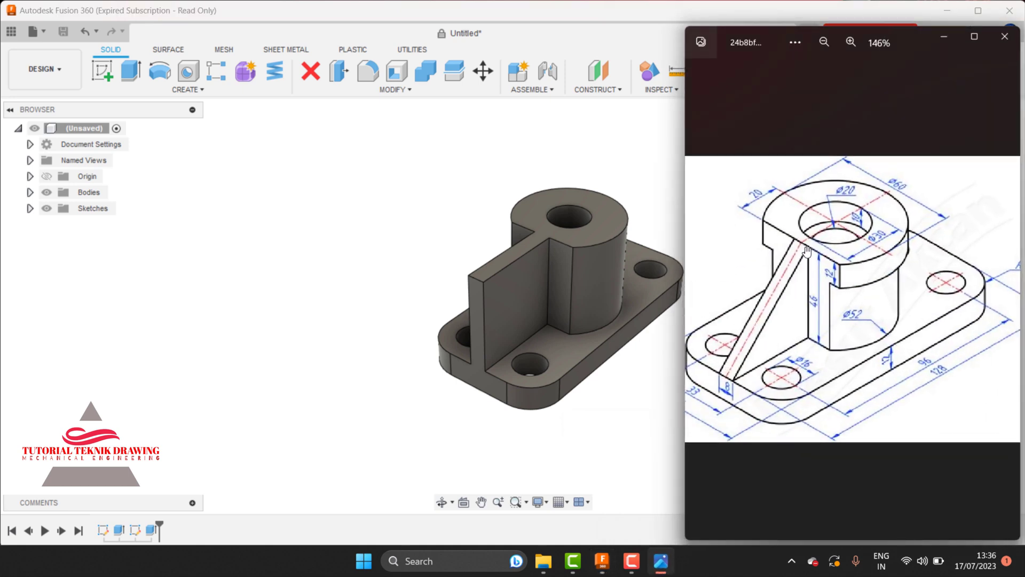
pyautogui.click(682, 342)
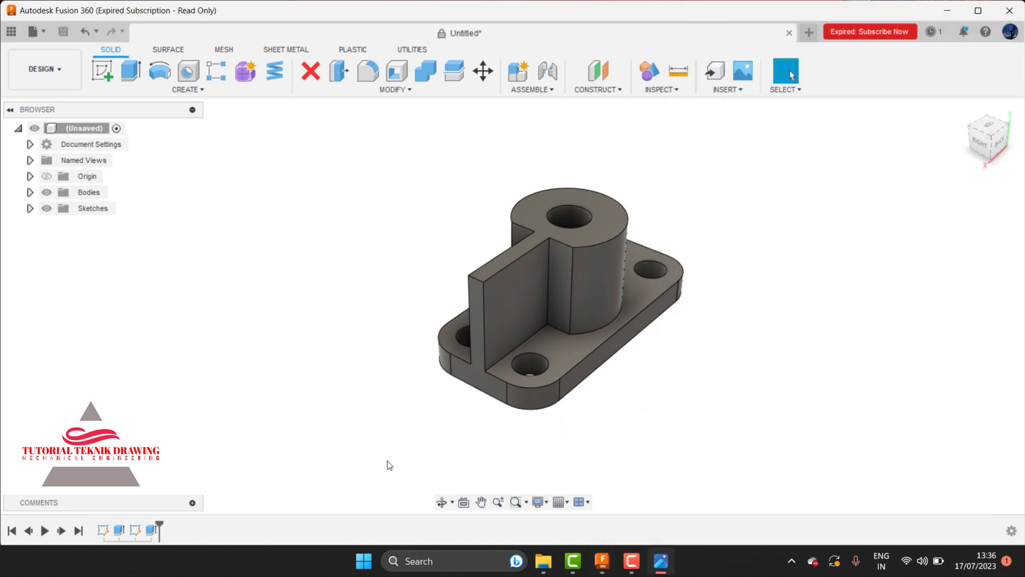
# Sketch a two-point spline diagonally across the rib face to its top corner, then finish
pyautogui.click(530, 293)
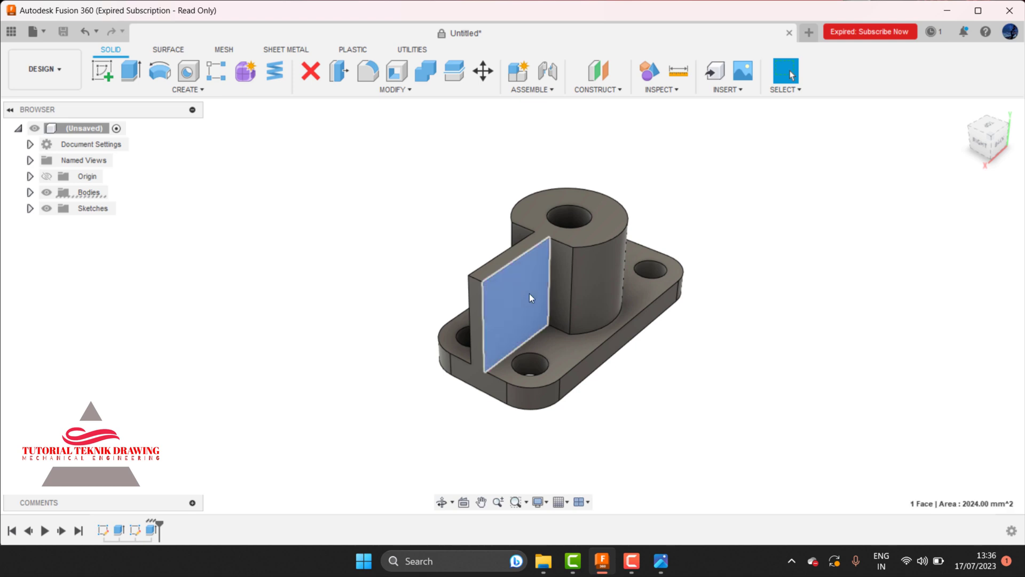
pyautogui.click(105, 65)
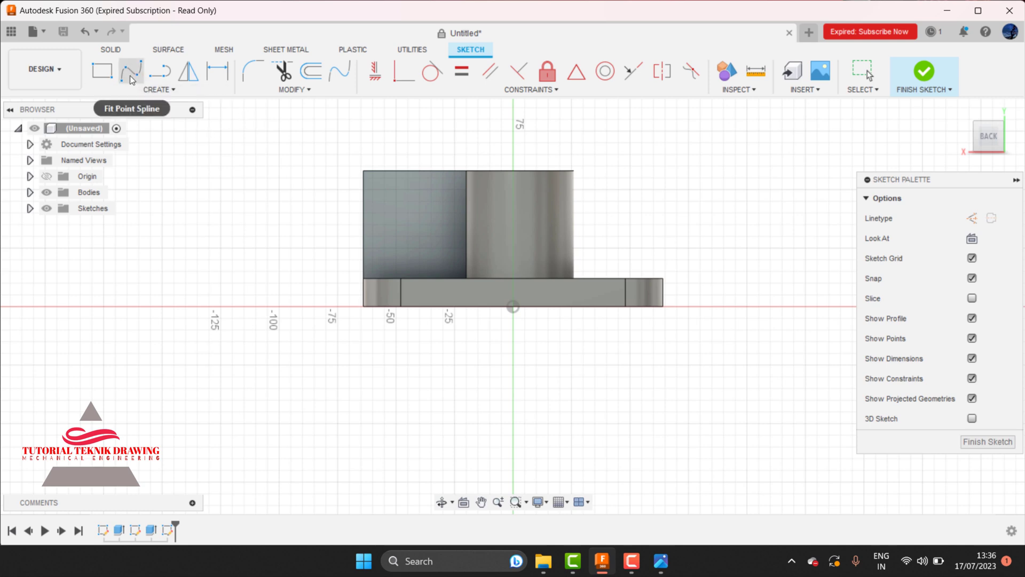
pyautogui.click(131, 80)
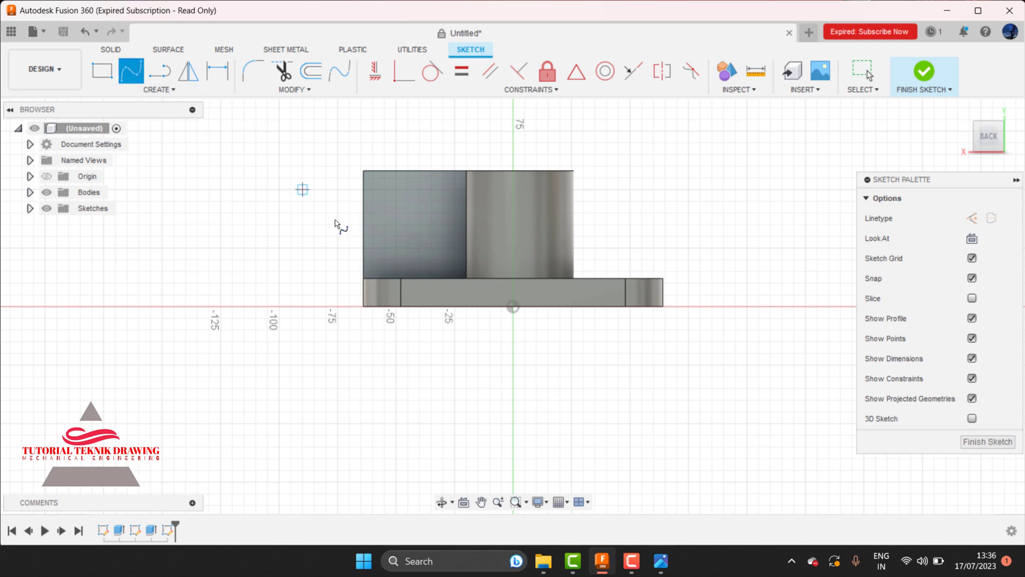
pyautogui.click(466, 171)
pyautogui.rightClick(487, 140)
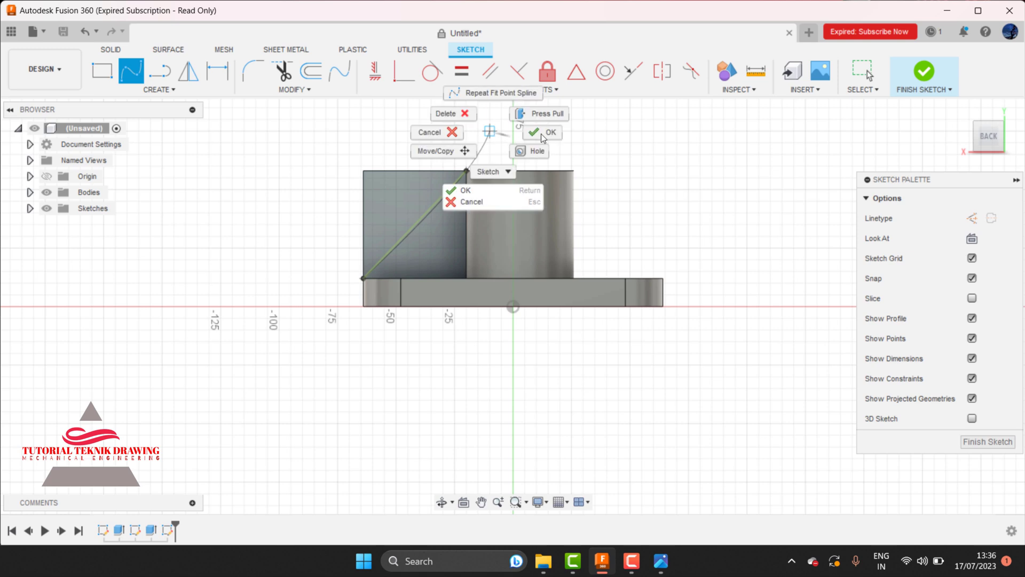
pyautogui.press('Escape')
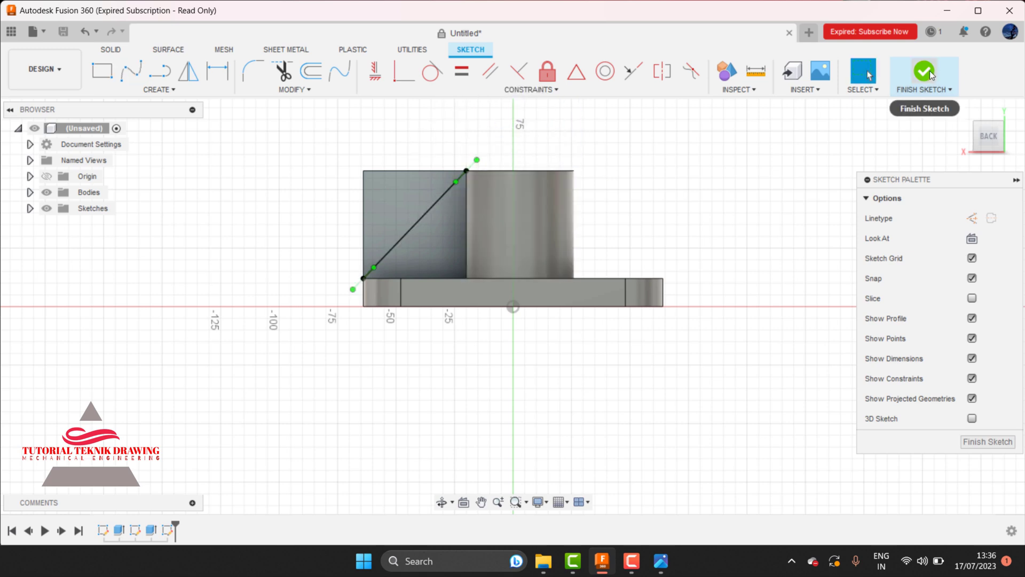
pyautogui.click(940, 76)
# Cut the triangular profile 50 mm through the rib wall, leaving a sloped rib
pyautogui.click(132, 72)
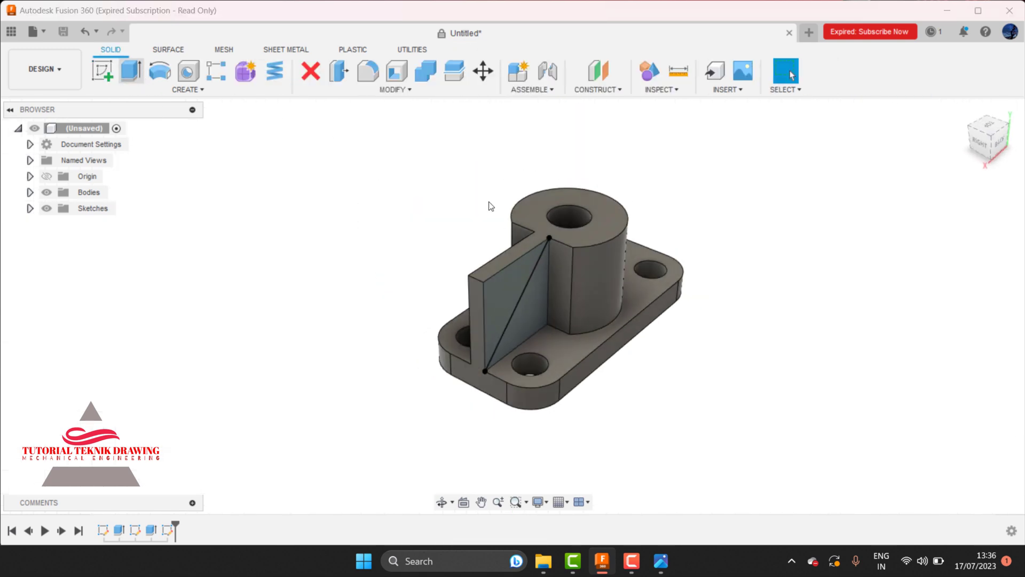
pyautogui.click(514, 277)
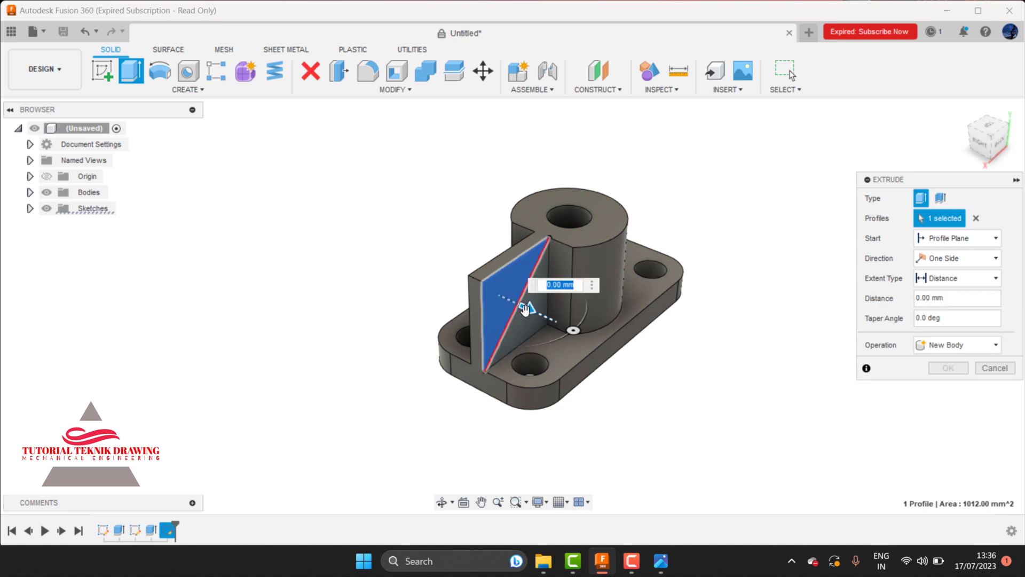
pyautogui.moveTo(527, 311); pyautogui.dragTo(458, 276)
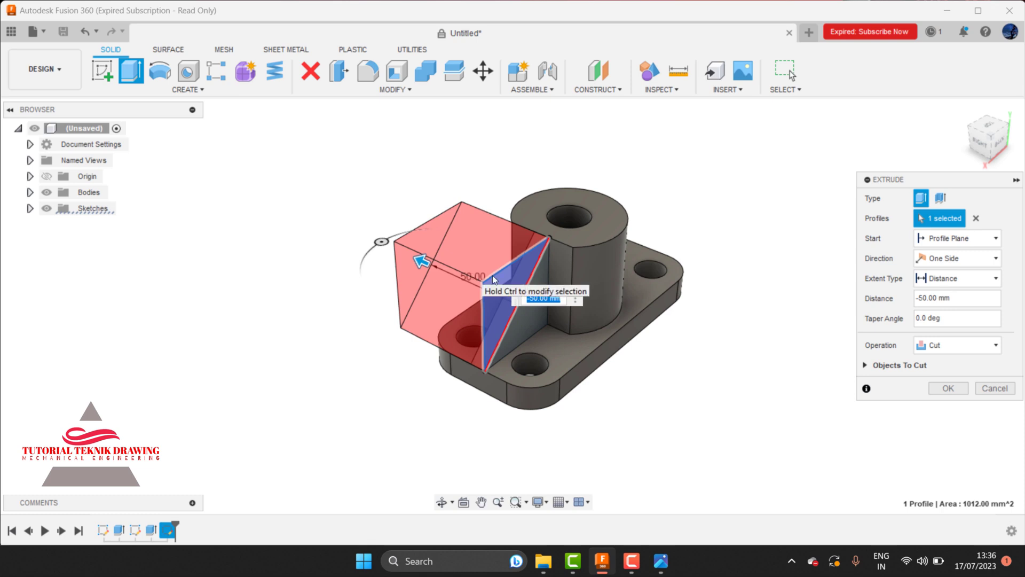
pyautogui.click(944, 389)
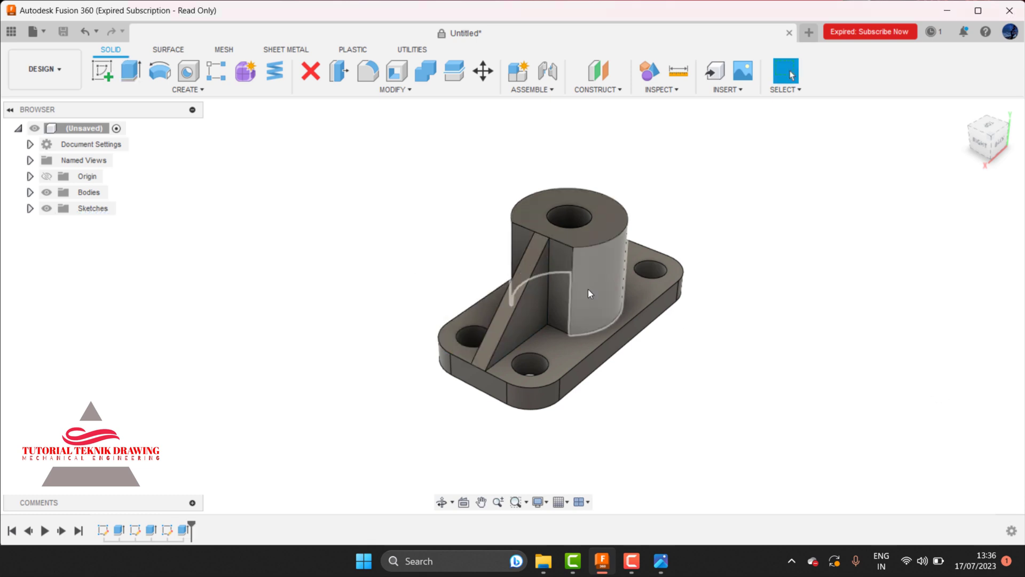
pyautogui.click(498, 503)
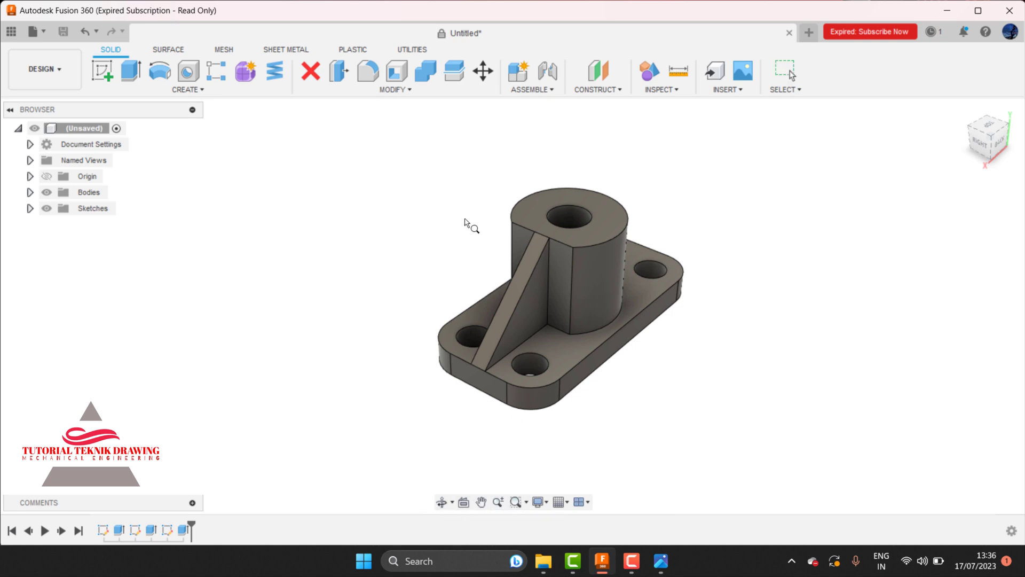
pyautogui.moveTo(561, 257); pyautogui.dragTo(694, 415)
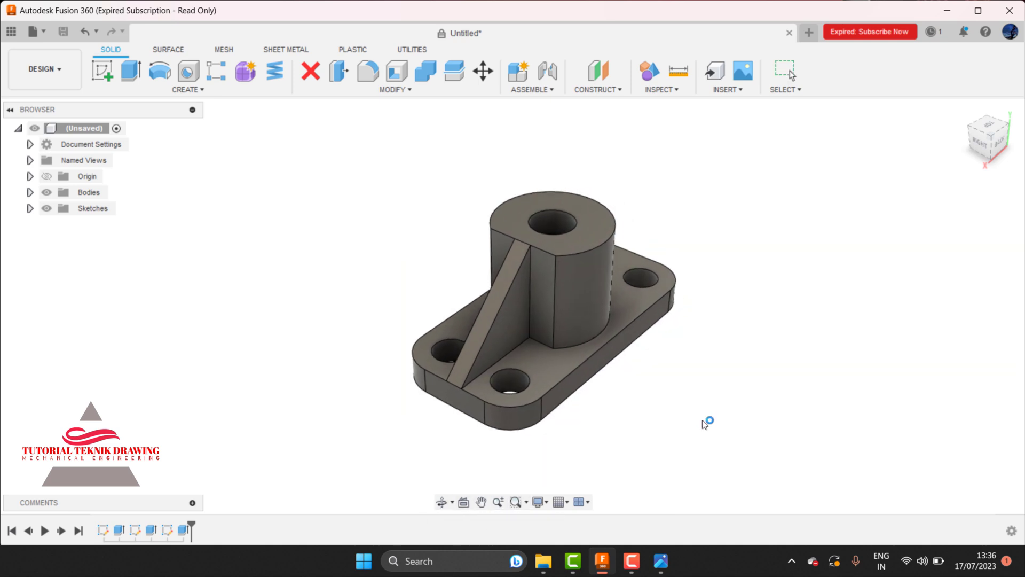
pyautogui.click(660, 561)
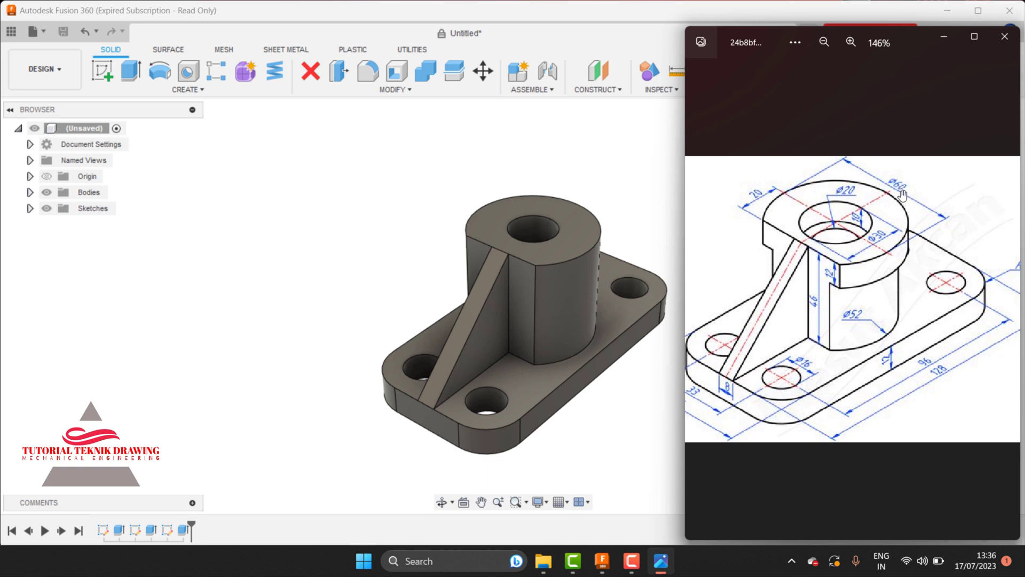
# Sketch a Ø60 mm circle on the boss top face, centred on the hole
pyautogui.click(639, 188)
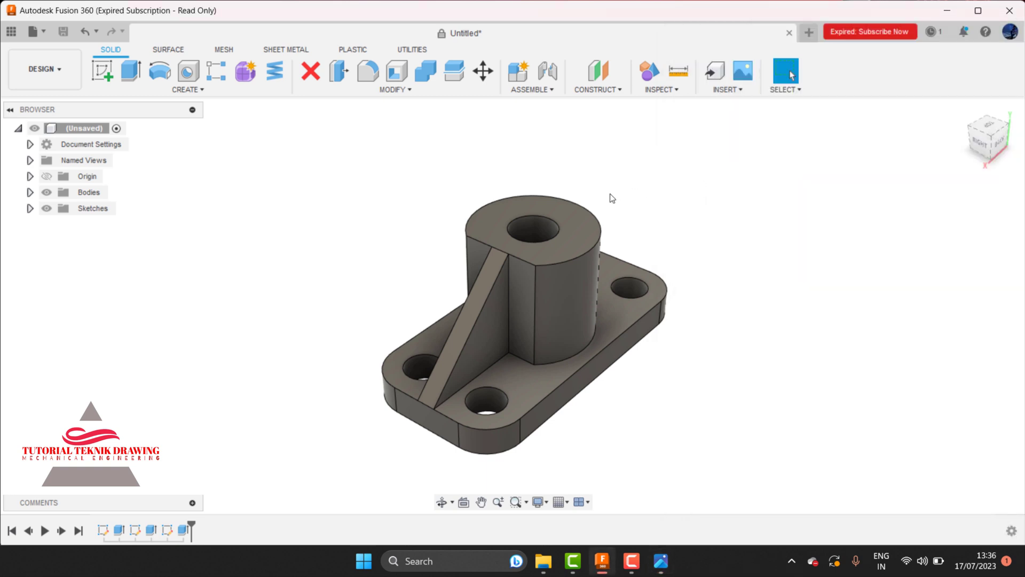
pyautogui.click(582, 220)
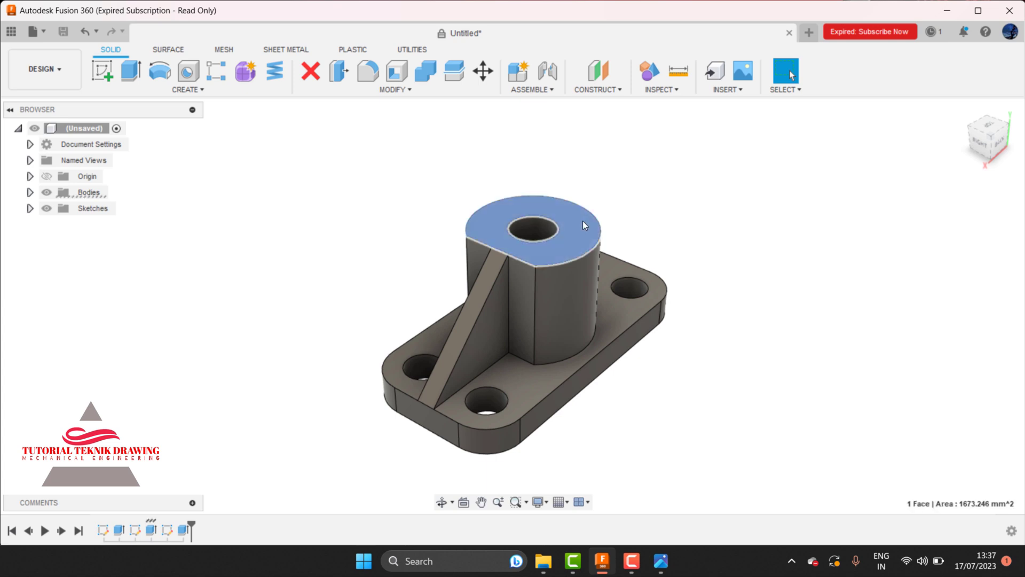
pyautogui.click(106, 66)
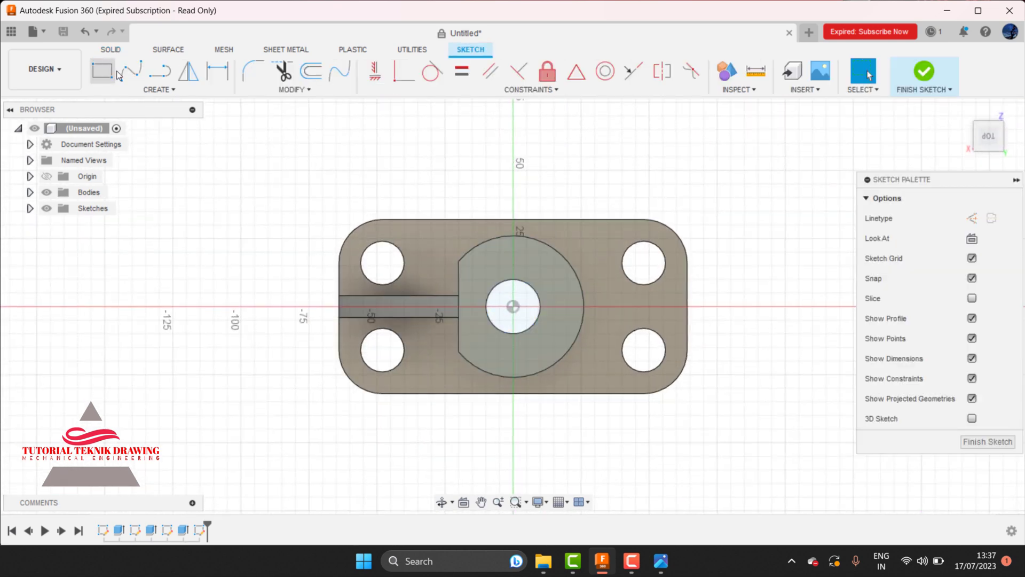
pyautogui.press('c')
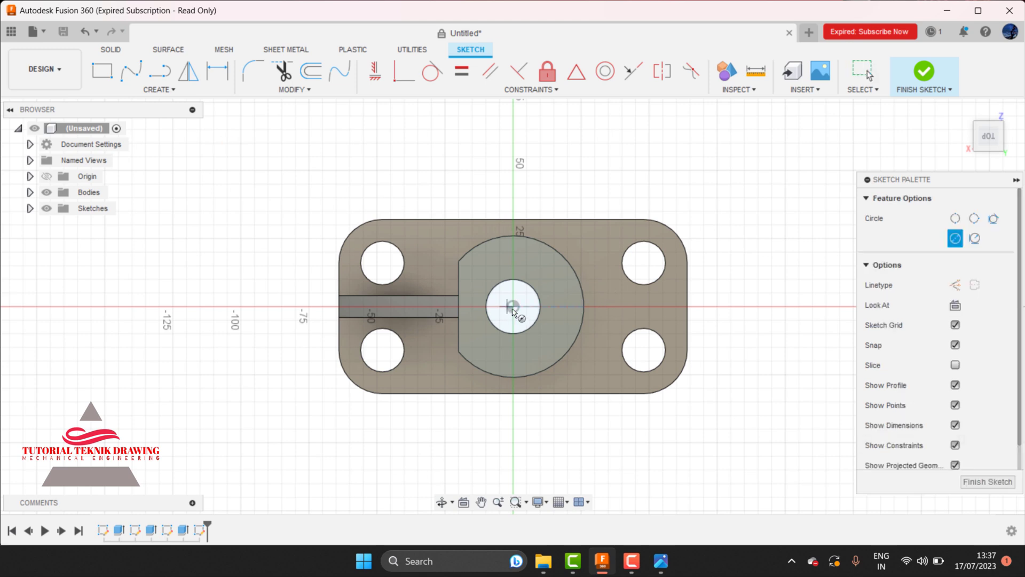
pyautogui.click(513, 307)
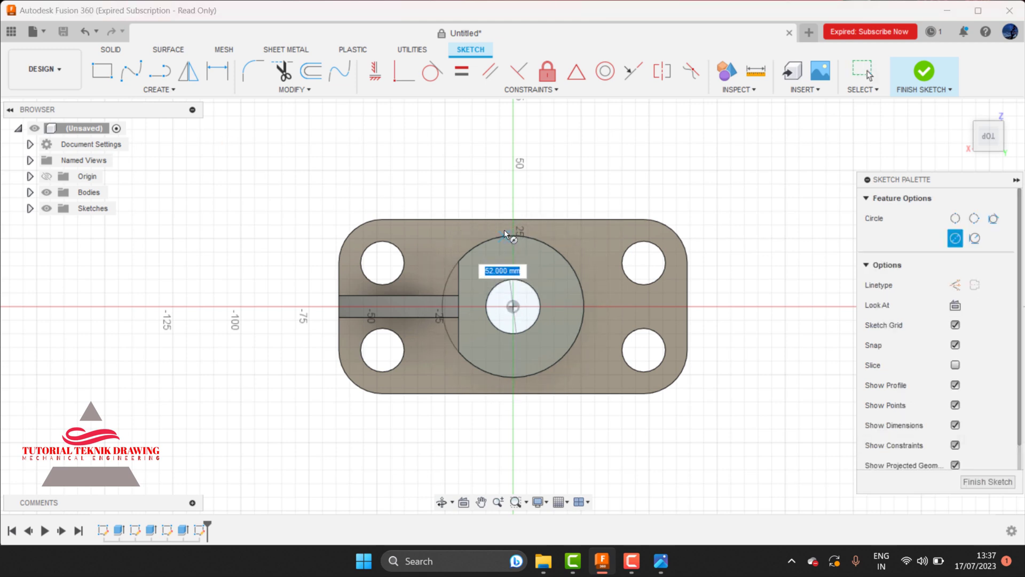
pyautogui.write('60')
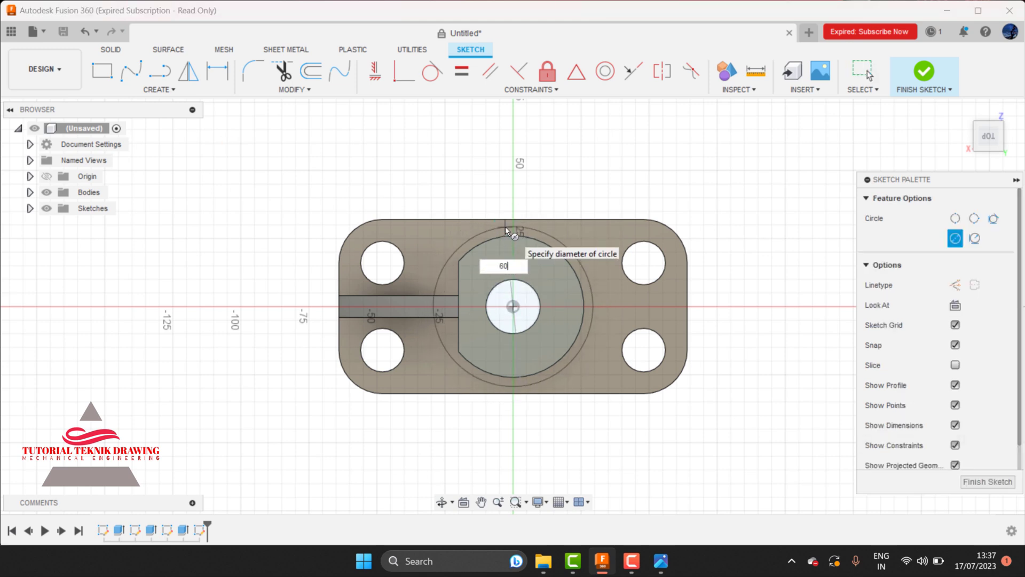
pyautogui.press('Return')
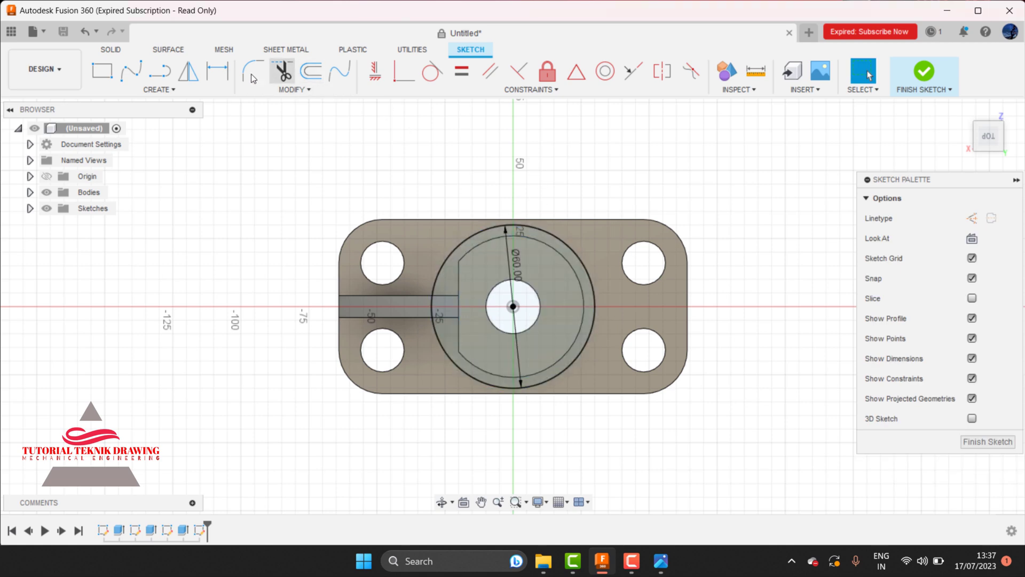
# Draw a vertical line crossing the circle's left side
pyautogui.click(158, 69)
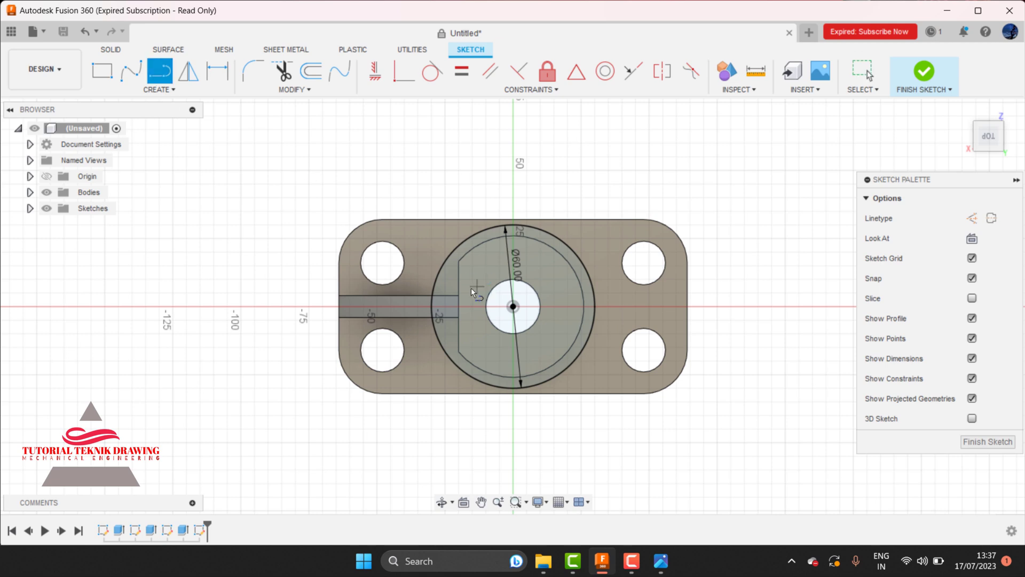
pyautogui.click(458, 211)
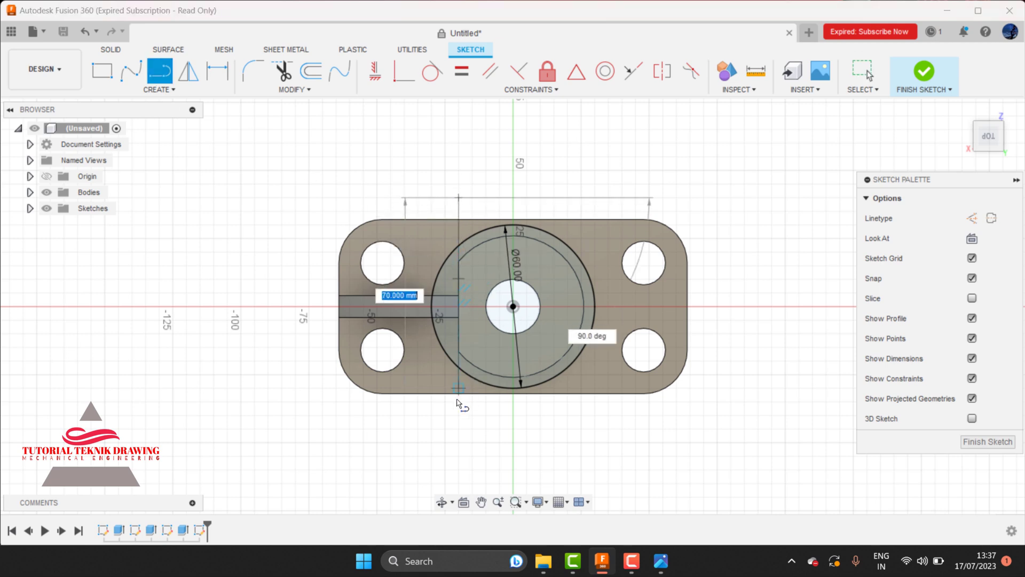
pyautogui.click(458, 388)
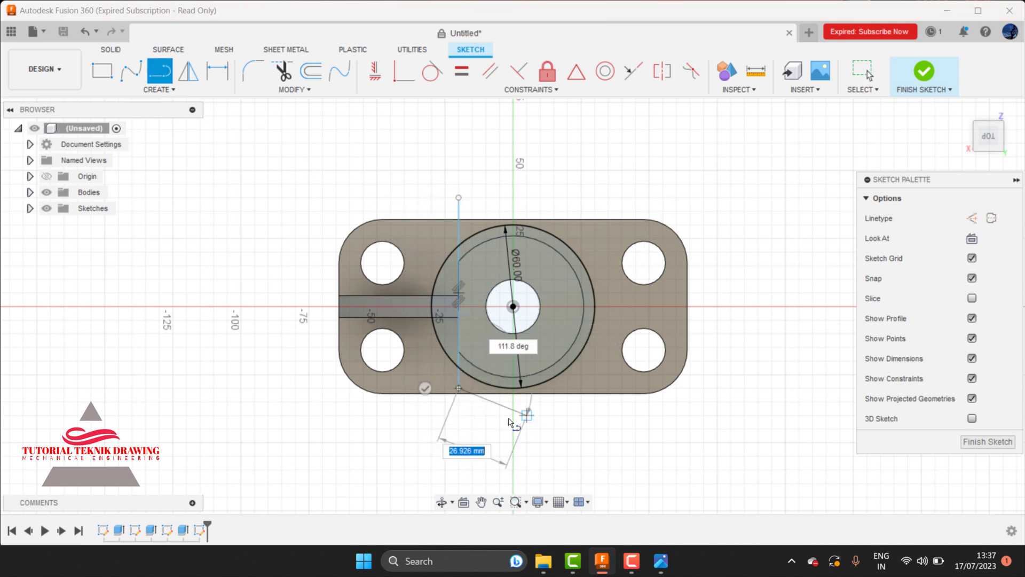
pyautogui.rightClick(495, 383)
pyautogui.click(465, 439)
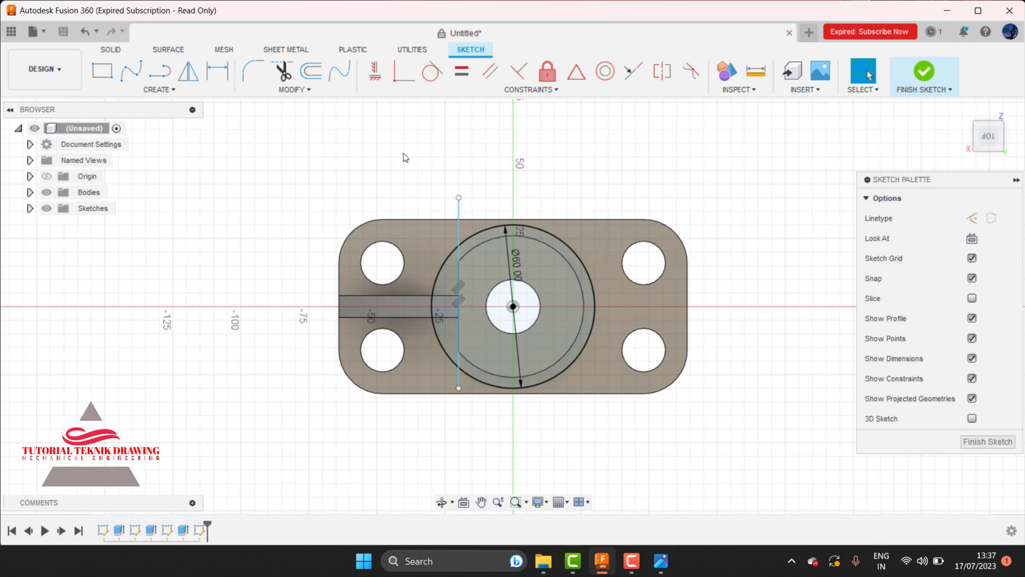
# Trim the Ø60 circle's left arc, add and trim a Ø52 circle, then finish the sketch
pyautogui.click(283, 70)
pyautogui.click(440, 271)
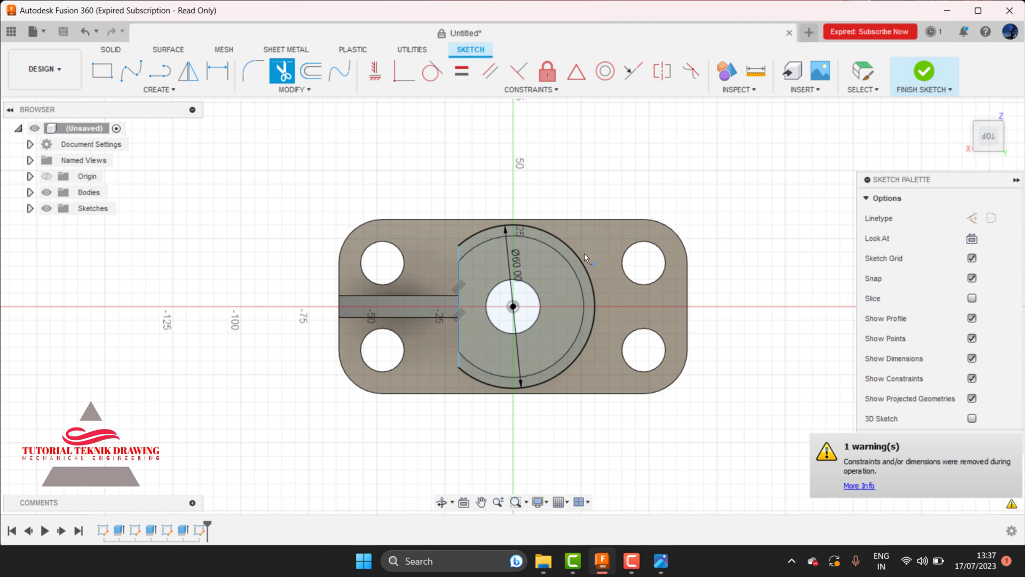
pyautogui.press('c')
pyautogui.click(513, 306)
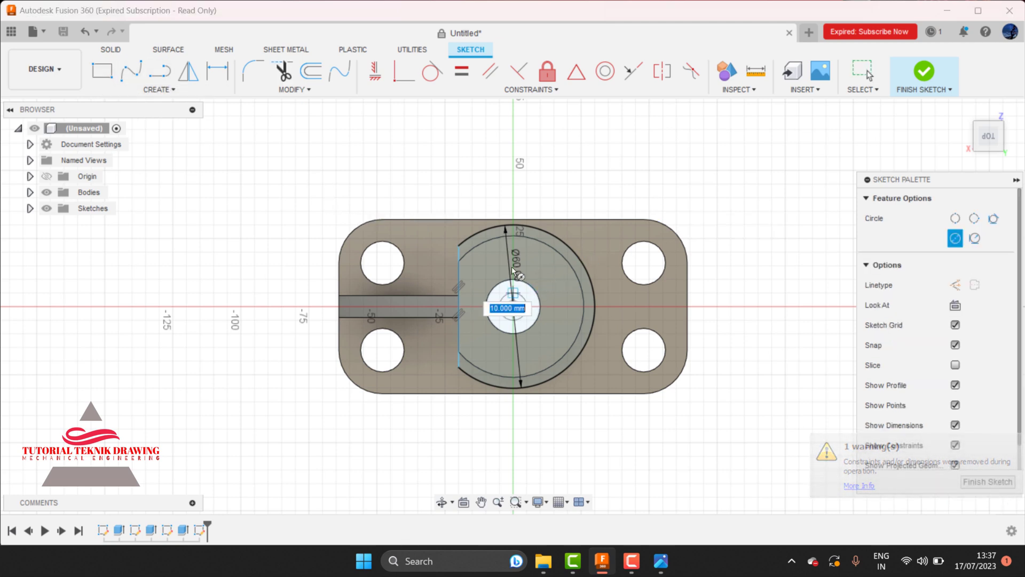
pyautogui.click(505, 235)
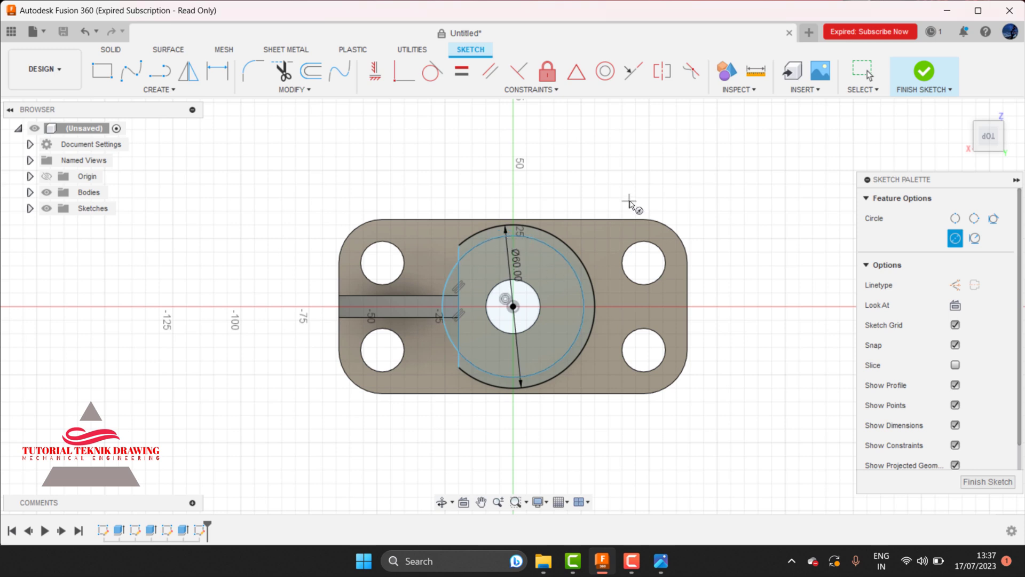
pyautogui.press('Escape')
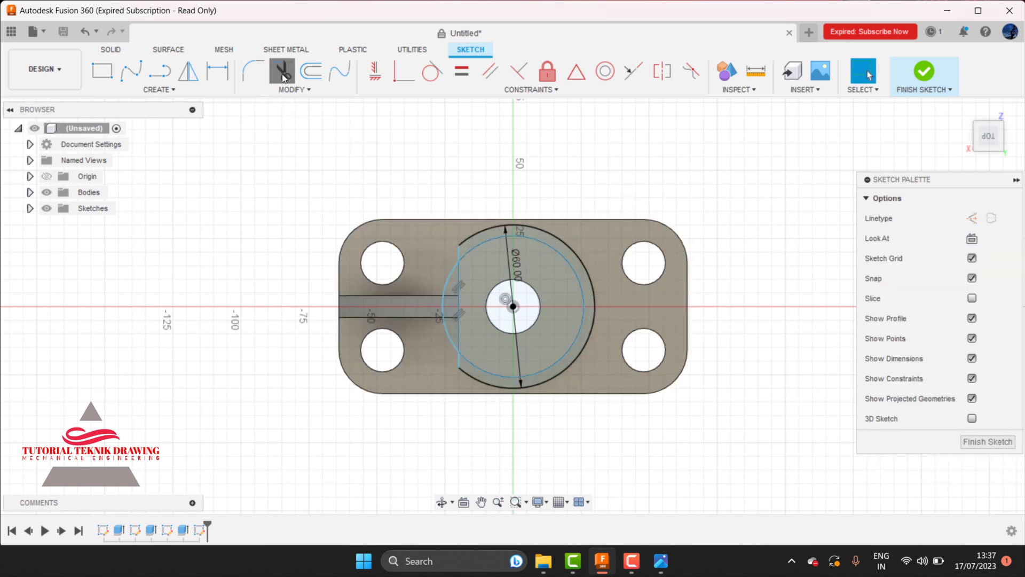
pyautogui.click(282, 71)
pyautogui.click(443, 297)
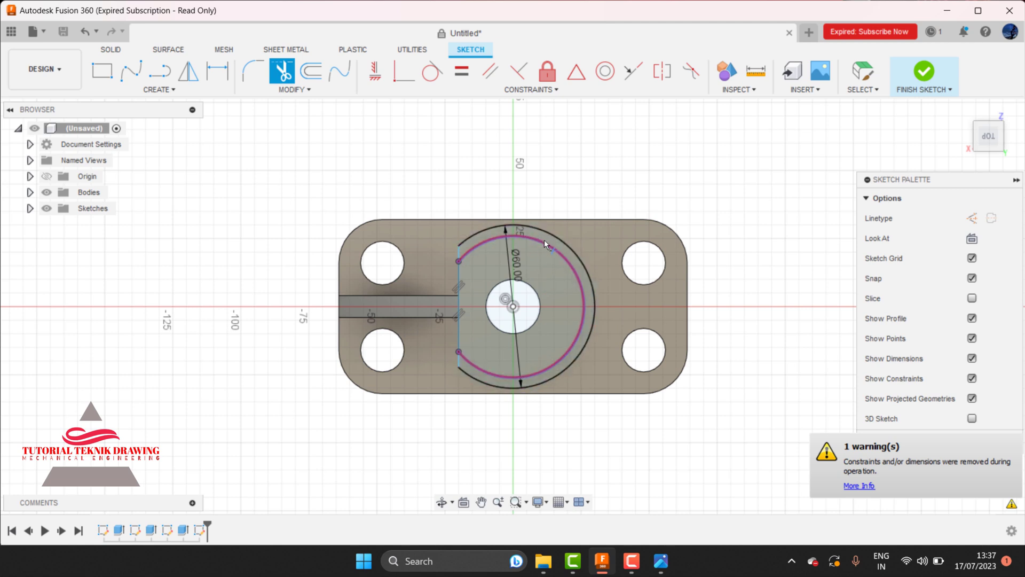
pyautogui.click(925, 72)
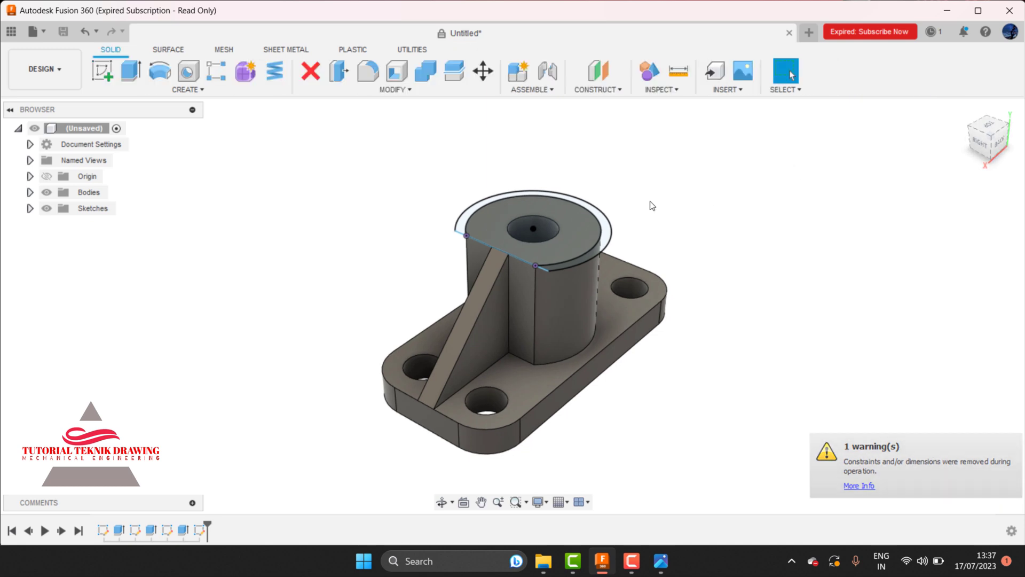
# Extrude the ring profile 12 mm down into the boss as a Join
pyautogui.click(132, 69)
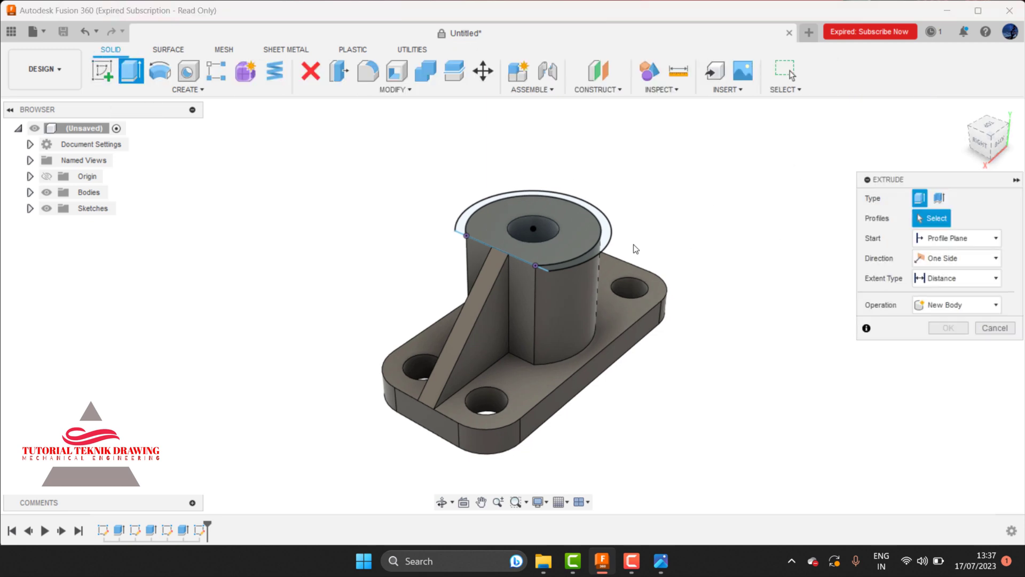
pyautogui.click(609, 238)
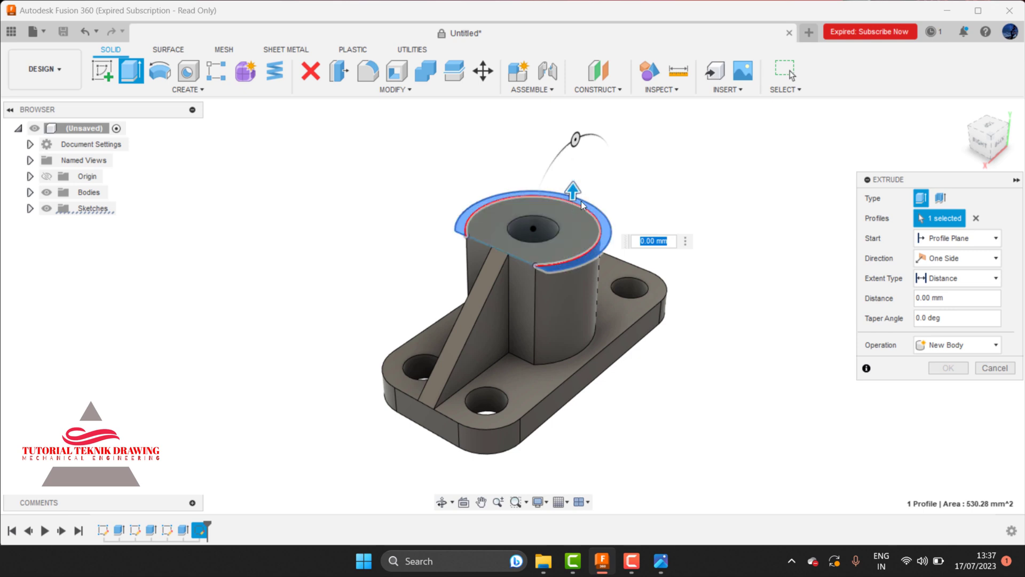
pyautogui.moveTo(573, 196); pyautogui.dragTo(581, 218)
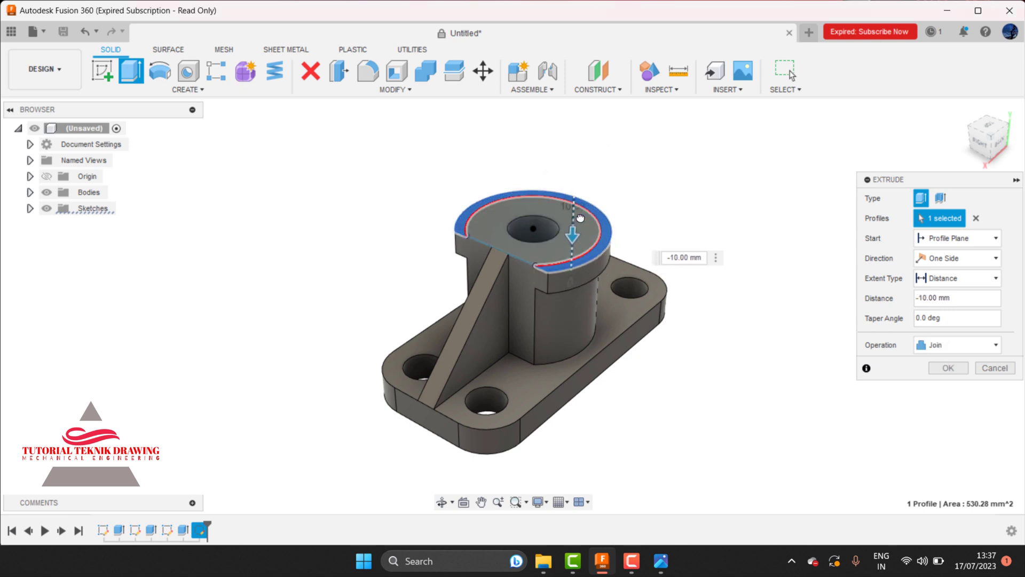
pyautogui.click(661, 561)
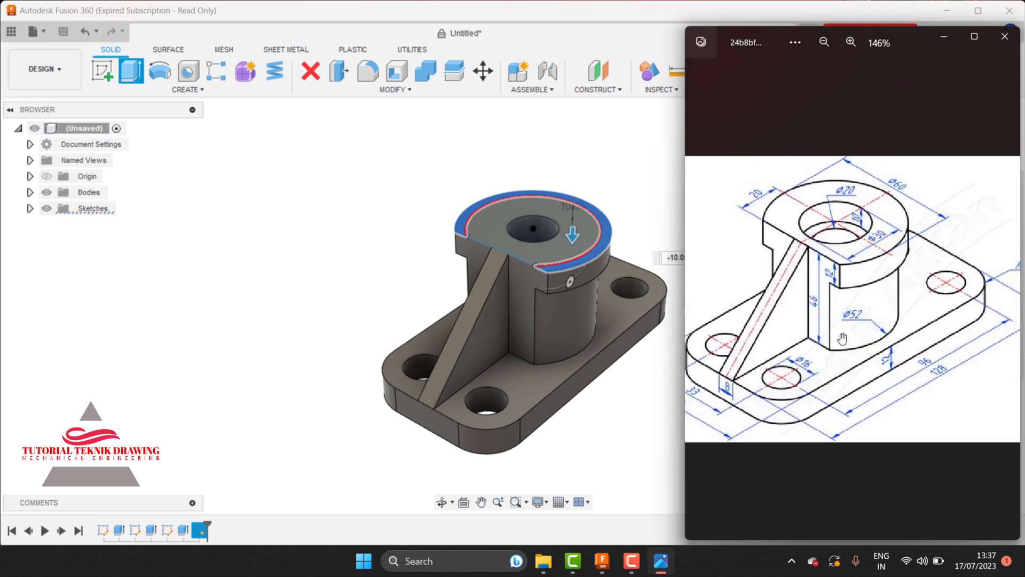
pyautogui.click(944, 36)
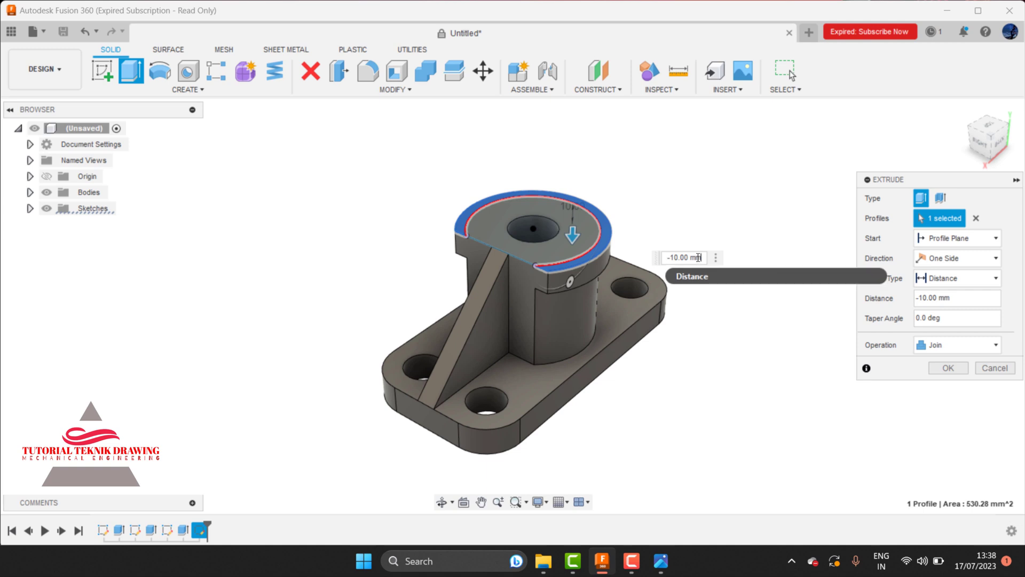
pyautogui.click(669, 259)
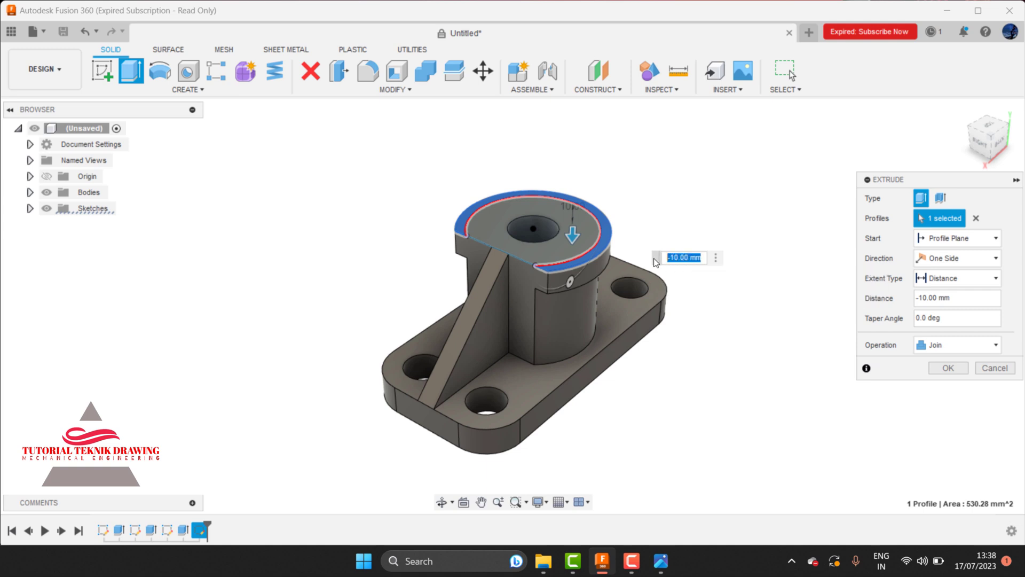
pyautogui.press('BackSpace')
pyautogui.write('-12')
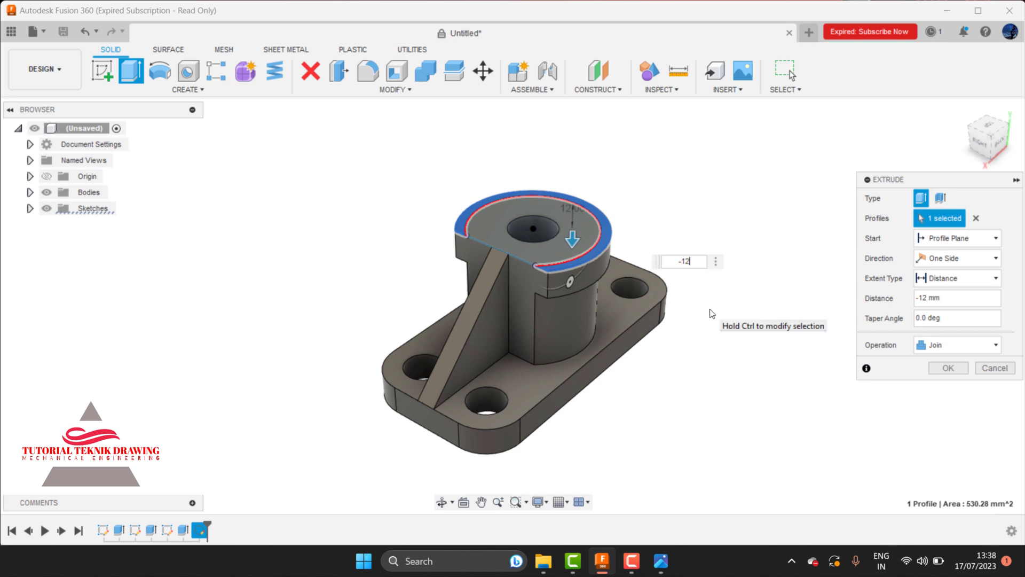
pyautogui.press('Return')
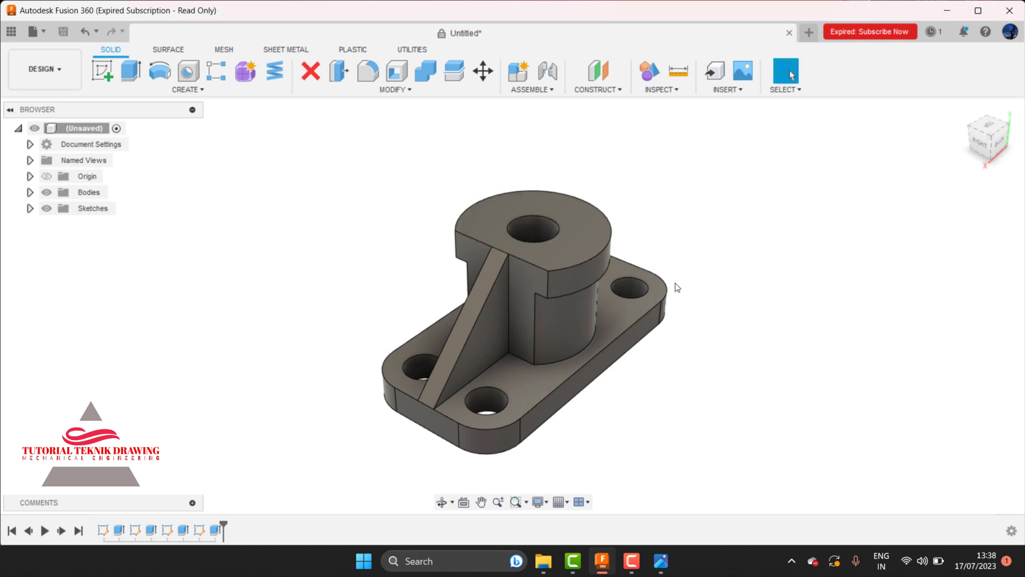
pyautogui.click(660, 561)
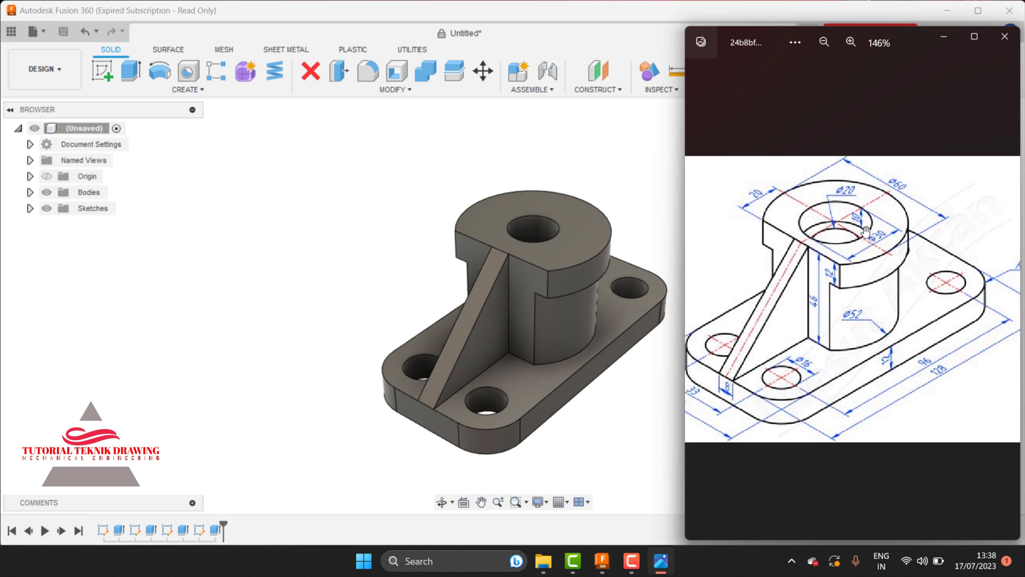
# Sketch a Ø30 mm circle on the boss top face, centred on the Ø20 hole
pyautogui.click(652, 213)
pyautogui.click(579, 213)
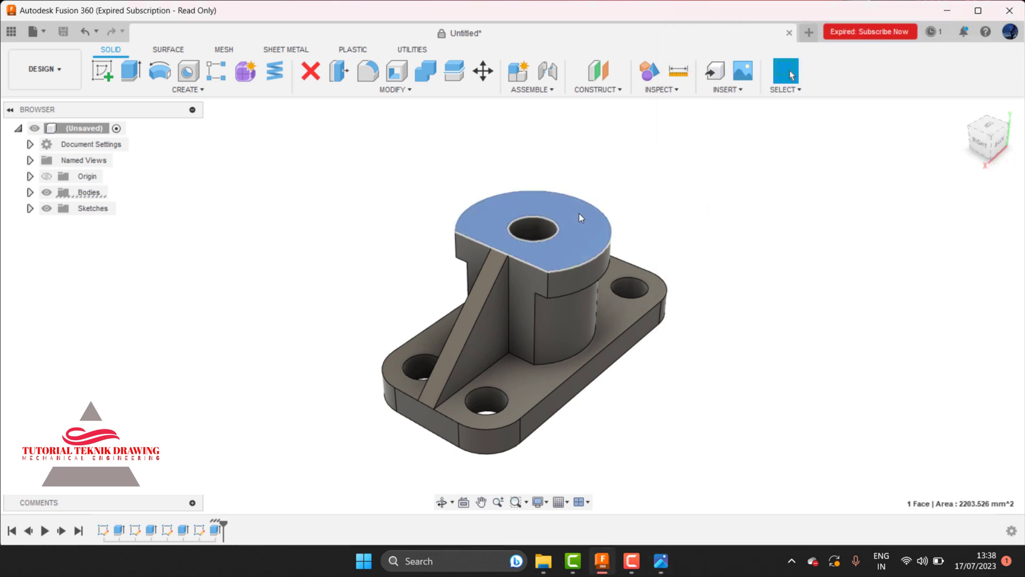
pyautogui.click(101, 70)
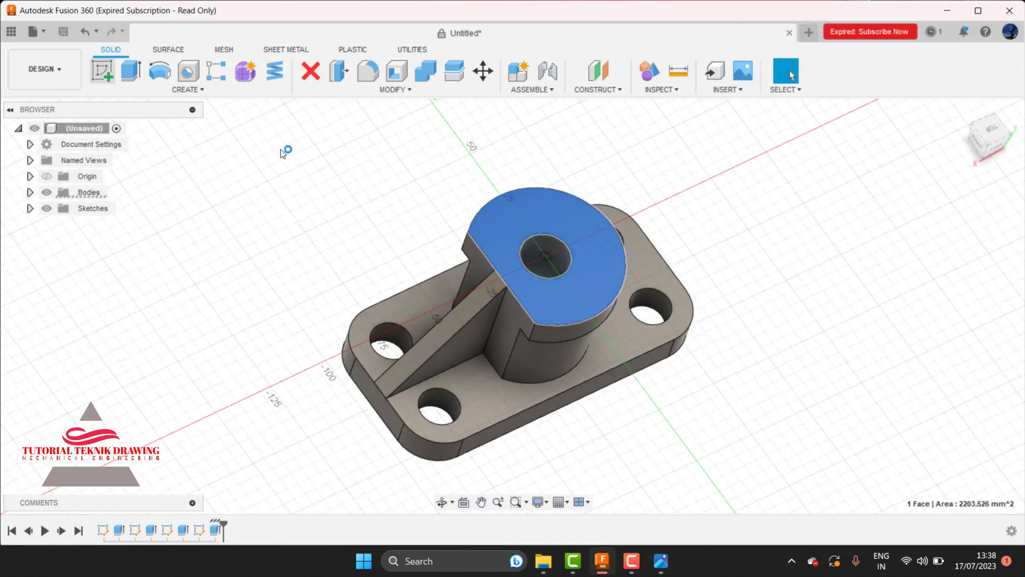
pyautogui.press('c')
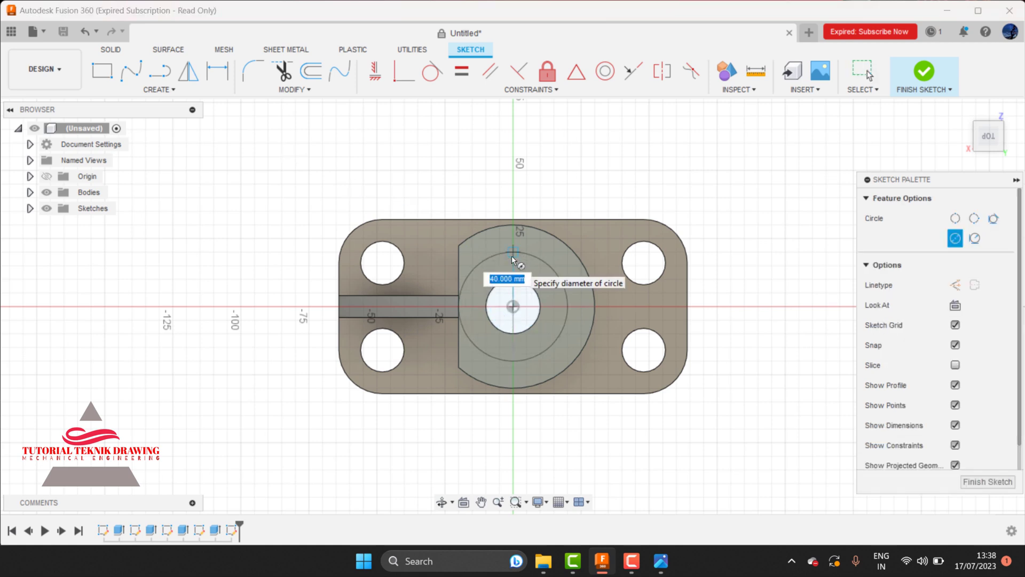
pyautogui.write('0')
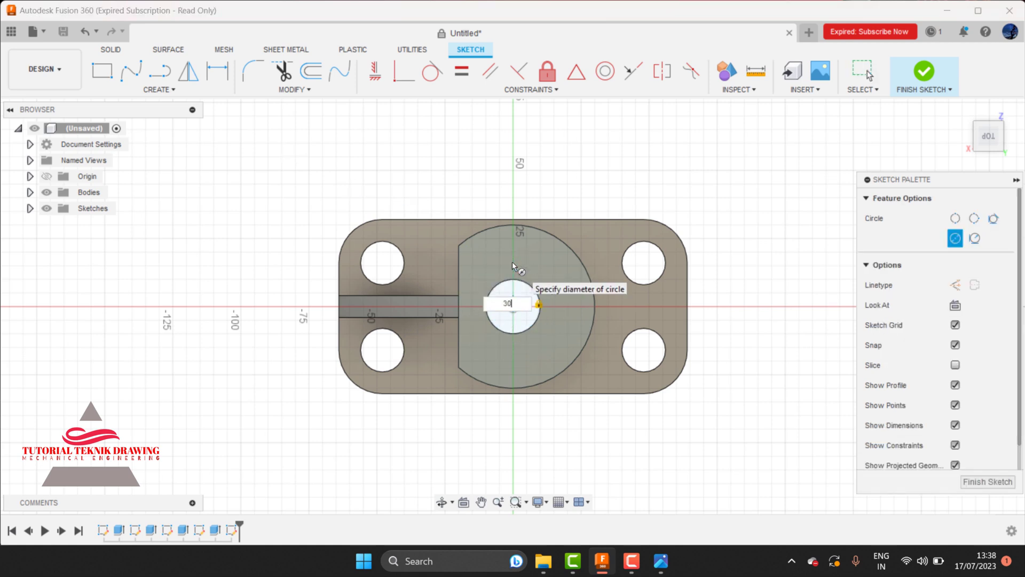
pyautogui.press('Return')
pyautogui.press('Escape')
pyautogui.click(917, 77)
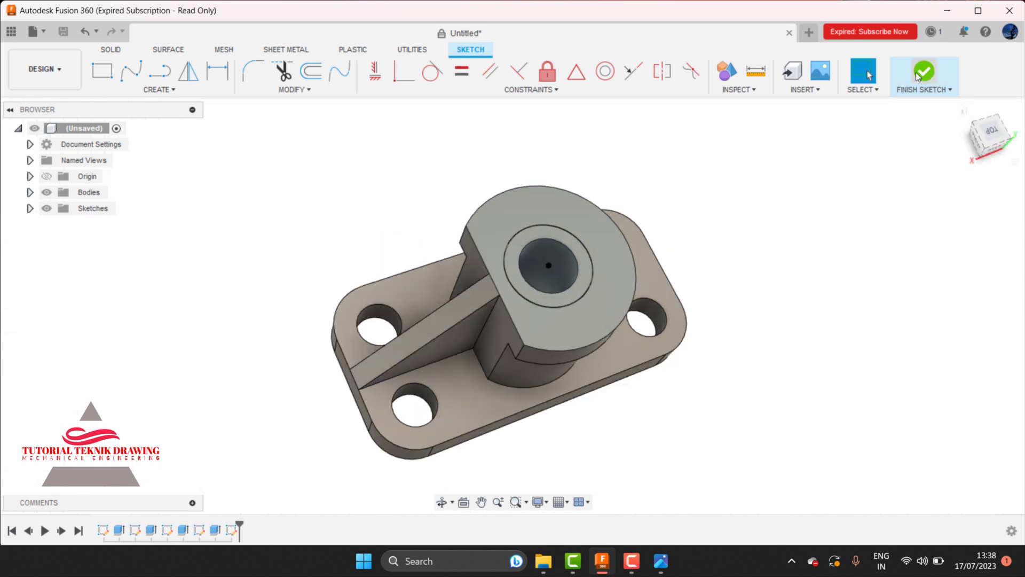
# Extrude the Ø30 ring profile as a -10 mm cut into the boss top
pyautogui.click(141, 84)
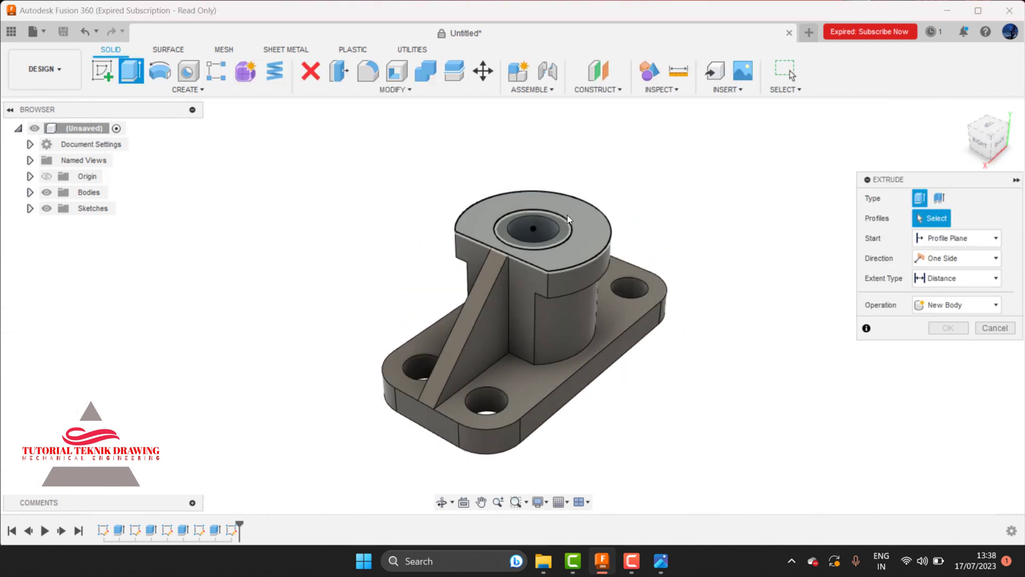
pyautogui.click(567, 231)
pyautogui.moveTo(548, 202); pyautogui.dragTo(549, 240)
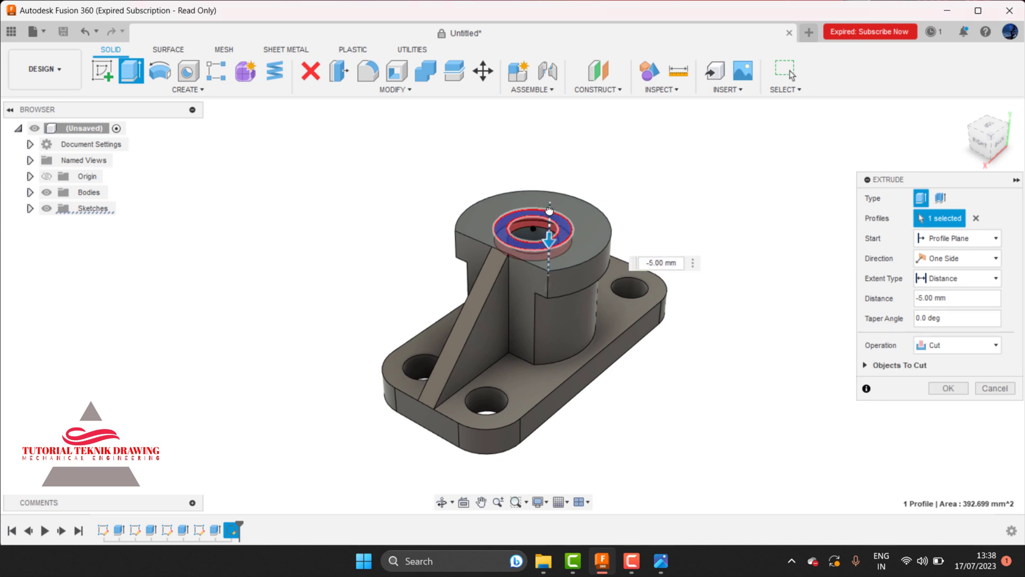
pyautogui.click(661, 561)
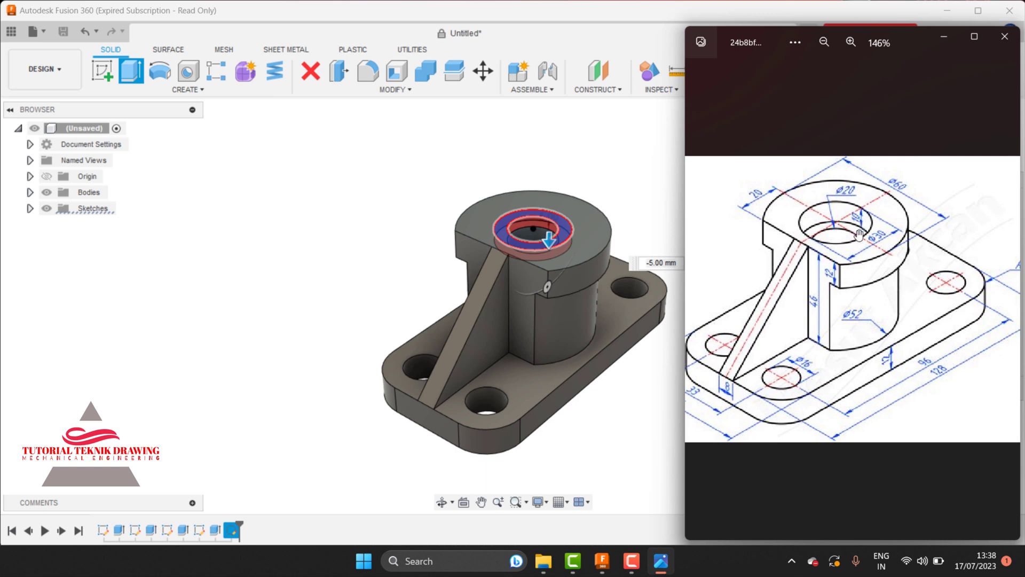
pyautogui.click(943, 36)
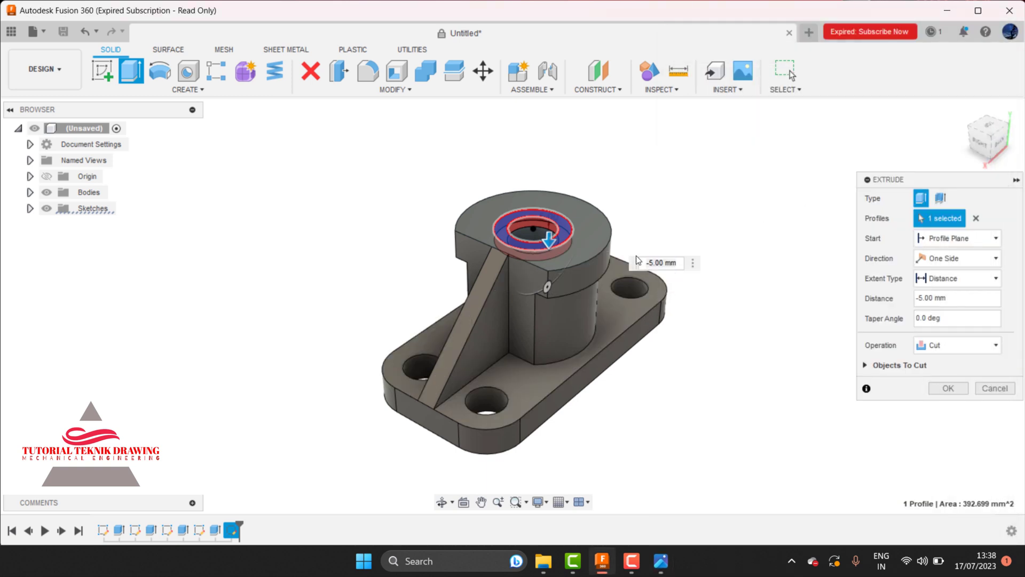
pyautogui.click(678, 263)
pyautogui.write('-1')
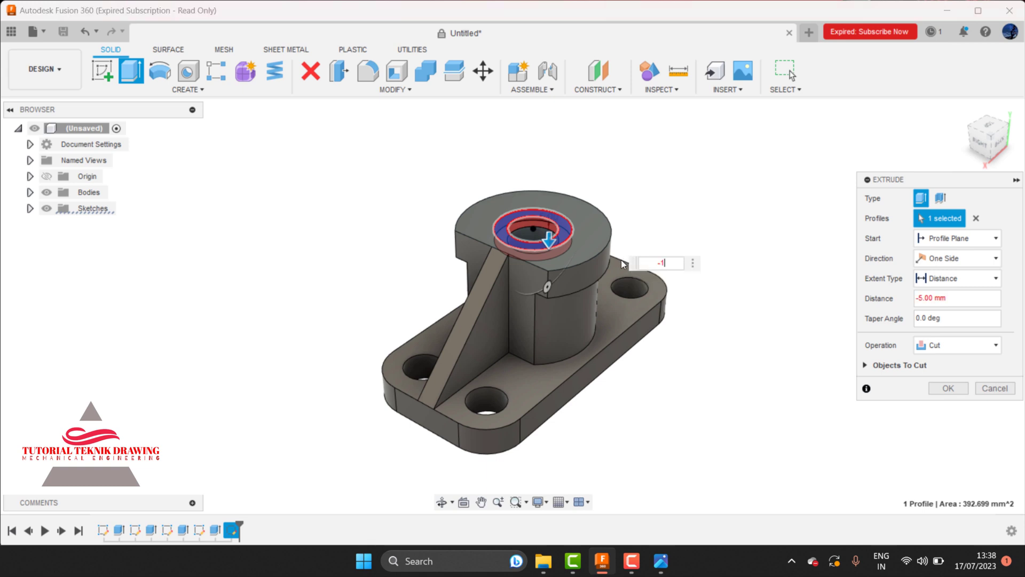
pyautogui.write('0')
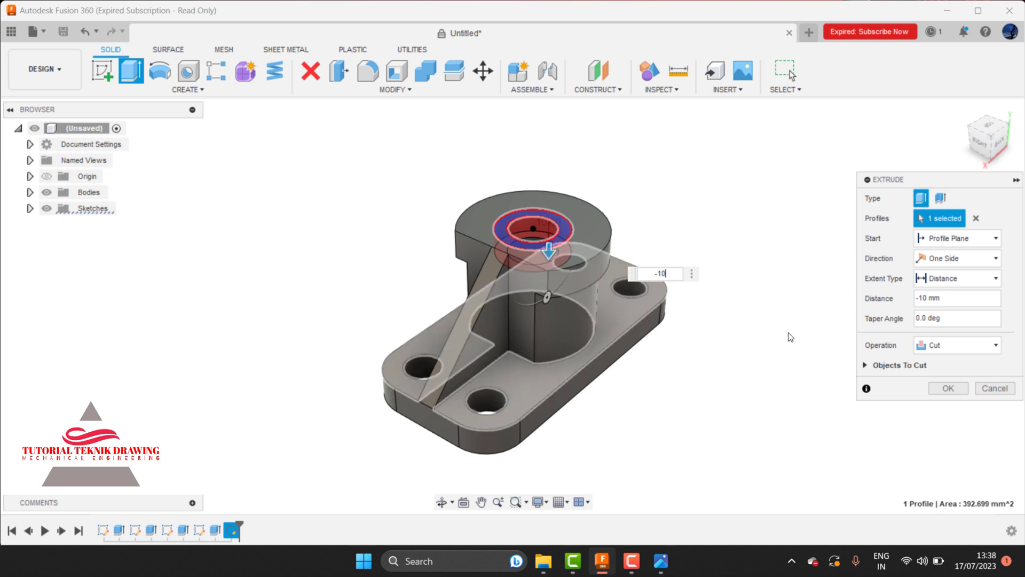
pyautogui.click(948, 388)
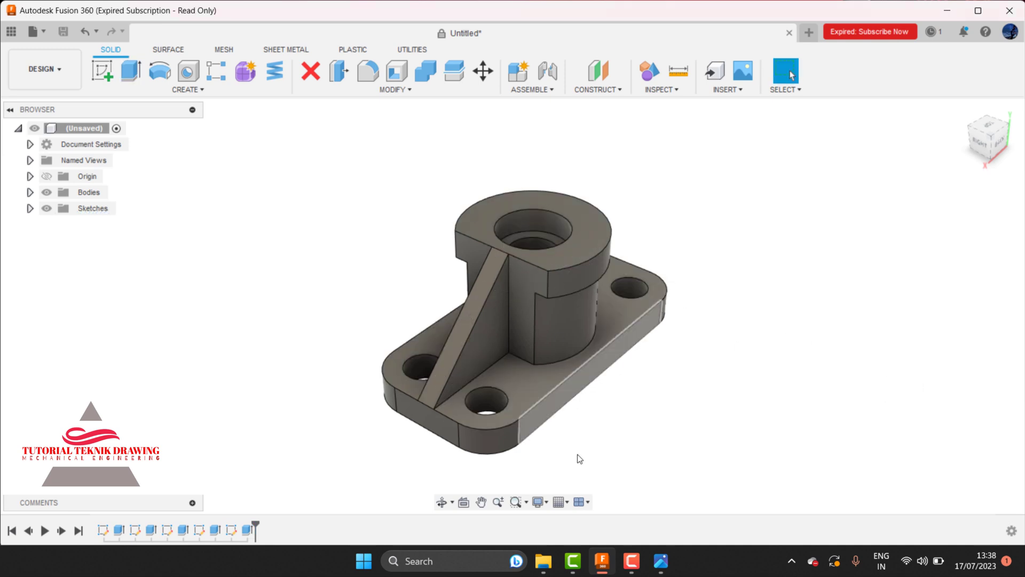
# Orbit the bracket to a slightly different isometric view
pyautogui.click(441, 502)
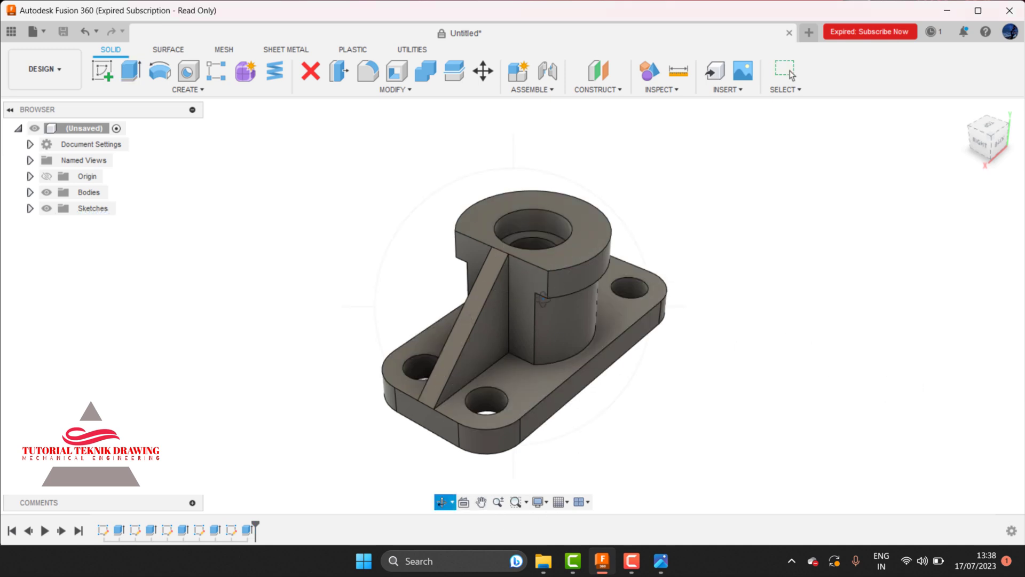
pyautogui.moveTo(543, 300)
pyautogui.mouseDown()
pyautogui.moveTo(522, 366)
pyautogui.moveTo(473, 181)
pyautogui.moveTo(514, 338)
pyautogui.moveTo(519, 303)
pyautogui.moveTo(540, 288)
pyautogui.mouseUp()
pyautogui.rightClick(712, 238)
pyautogui.press('Escape')
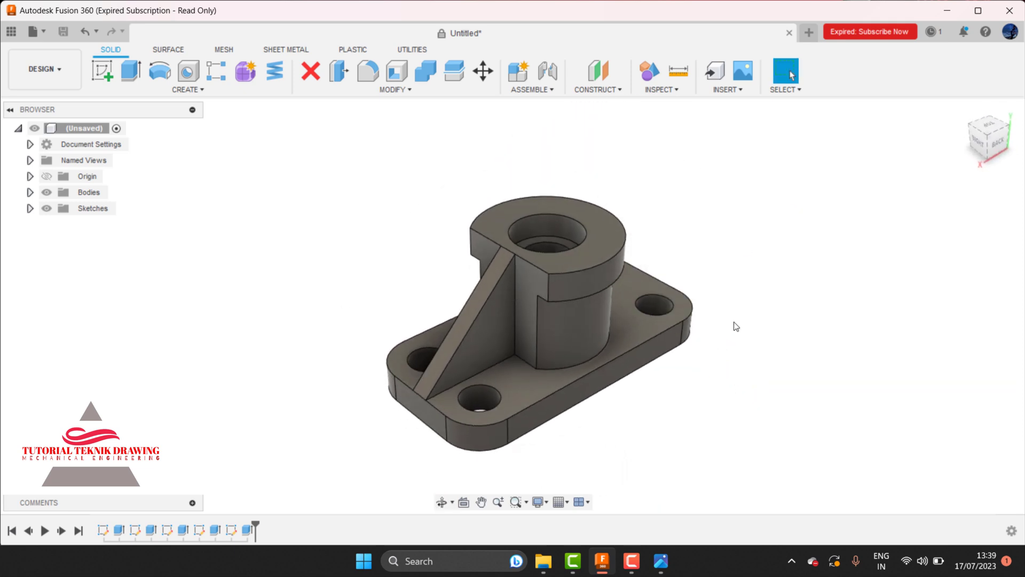
# Compare the model with the reference drawing, then bring up the workspace list
pyautogui.click(664, 560)
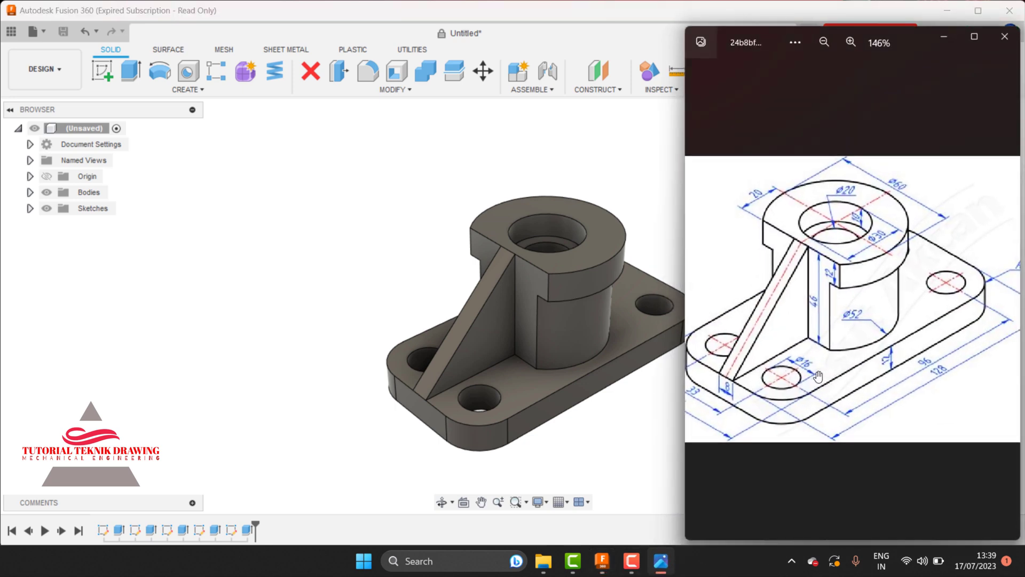
pyautogui.click(630, 437)
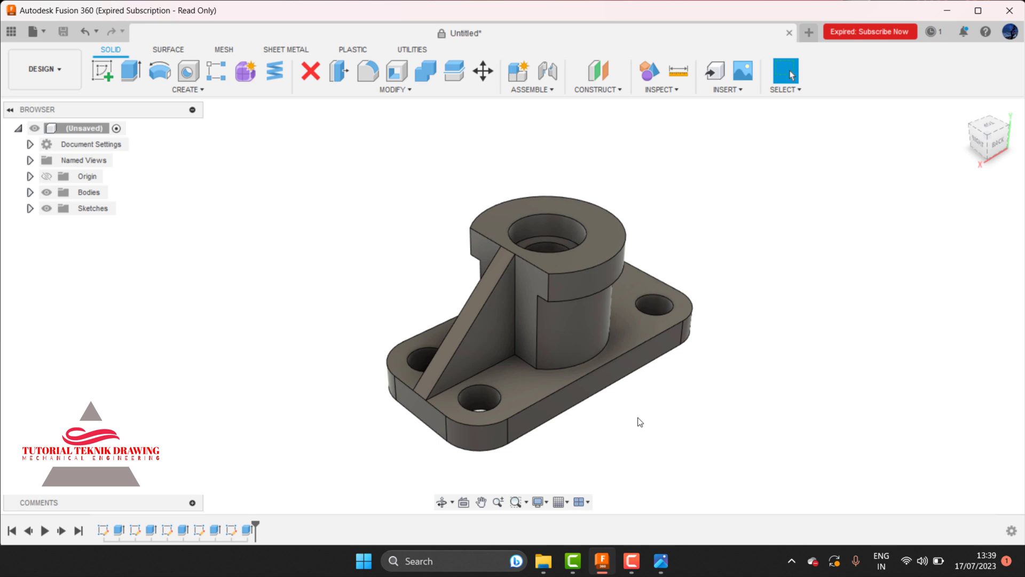
pyautogui.click(59, 75)
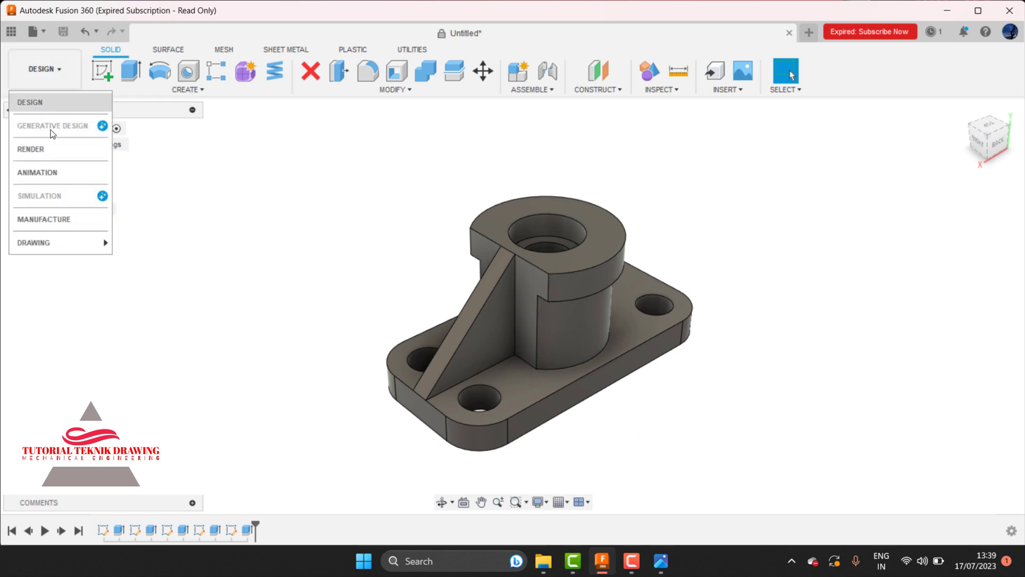
# In the Render workspace, apply Library > Metal > Aluminum 'Aluminum - Anodized Rough (Red)' to the bracket body
pyautogui.click(46, 155)
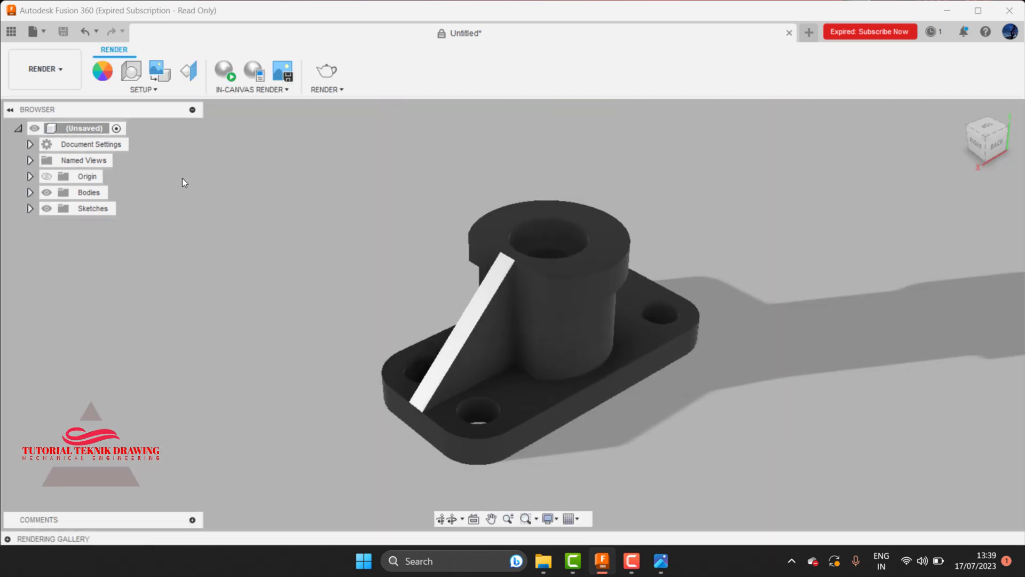
pyautogui.click(104, 71)
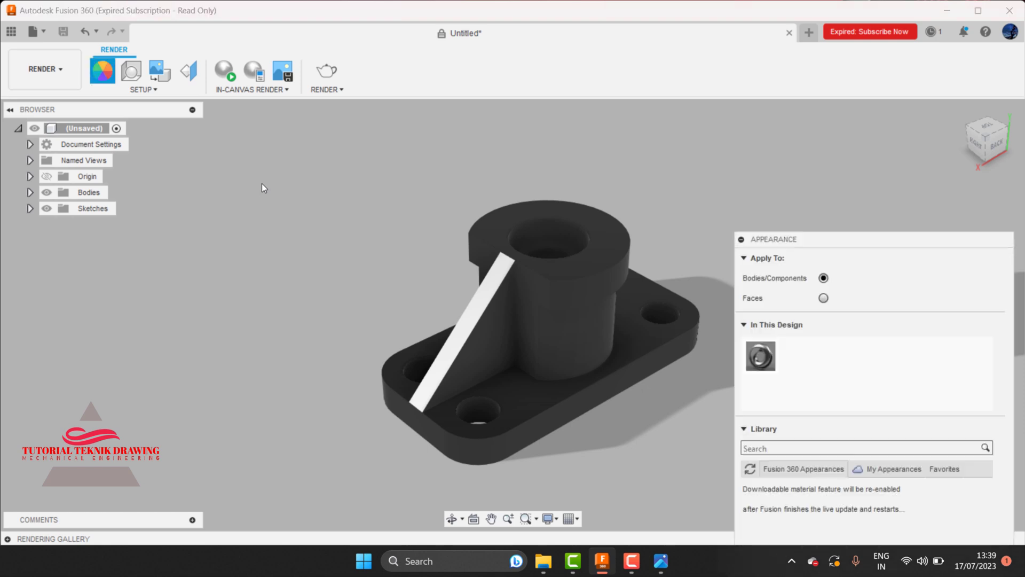
pyautogui.moveTo(858, 241)
pyautogui.mouseDown()
pyautogui.moveTo(858, 126)
pyautogui.moveTo(838, 51)
pyautogui.mouseUp()
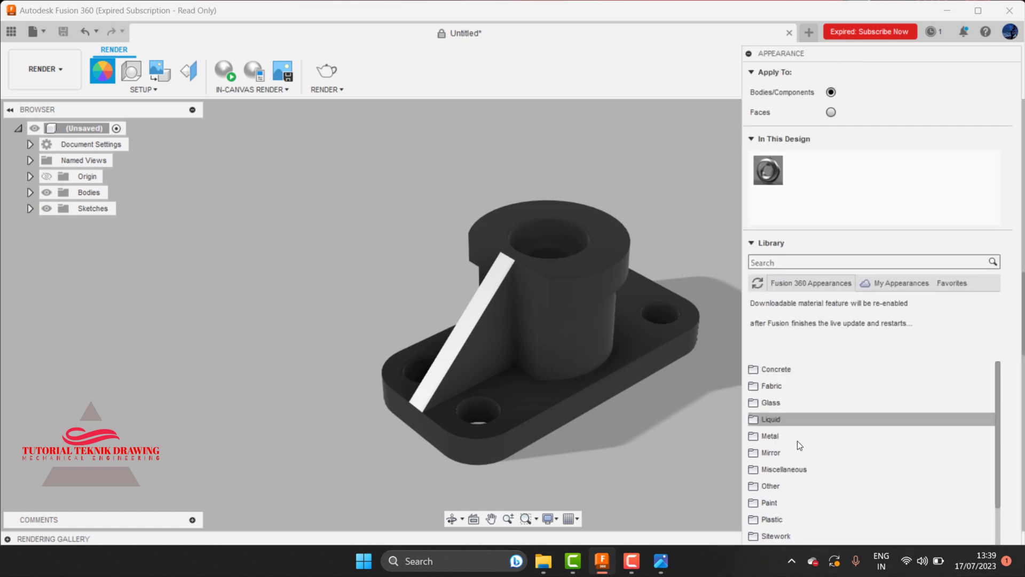
pyautogui.click(788, 436)
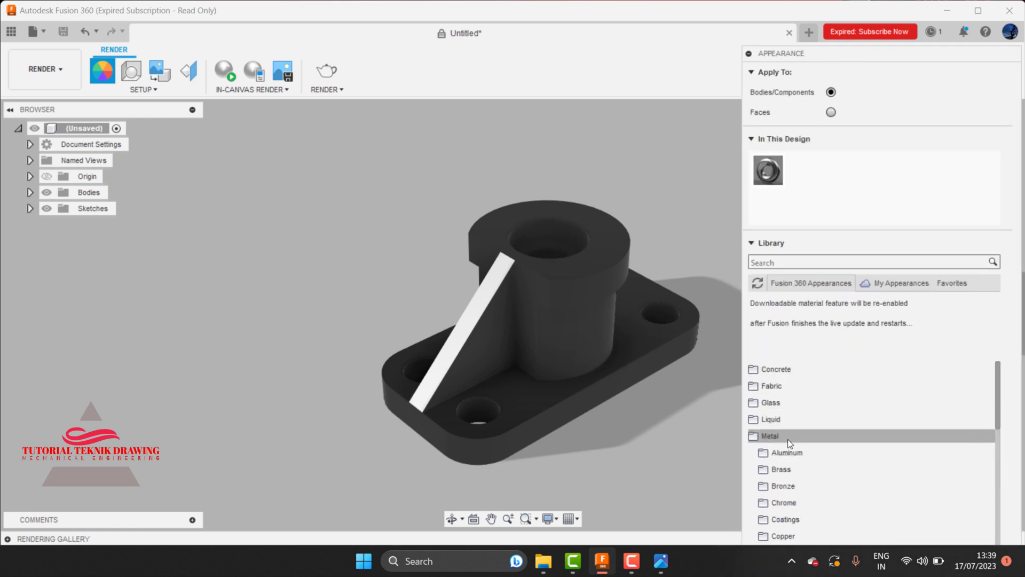
pyautogui.click(792, 453)
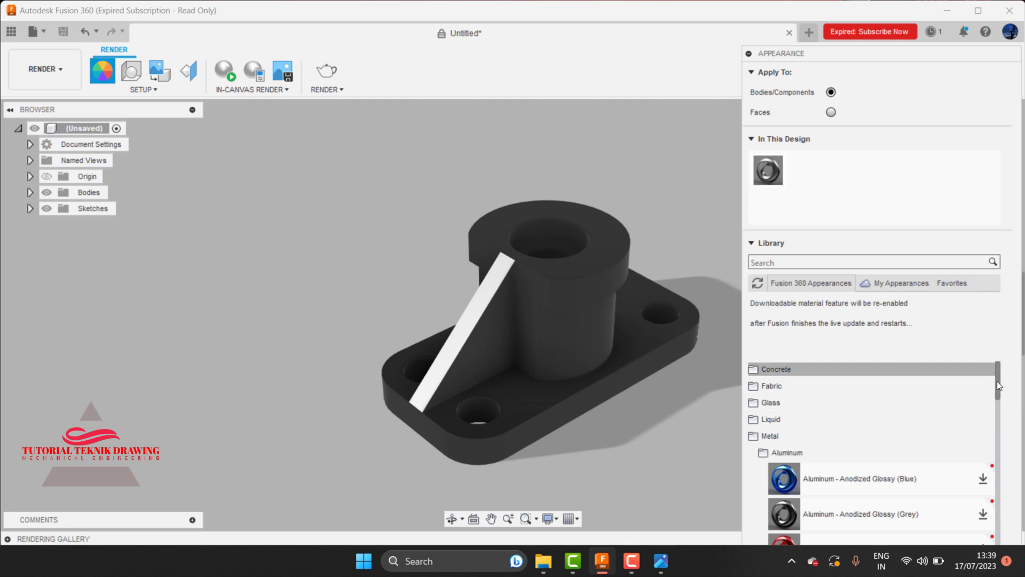
pyautogui.moveTo(998, 386)
pyautogui.mouseDown()
pyautogui.moveTo(1011, 453)
pyautogui.moveTo(1004, 422)
pyautogui.mouseUp()
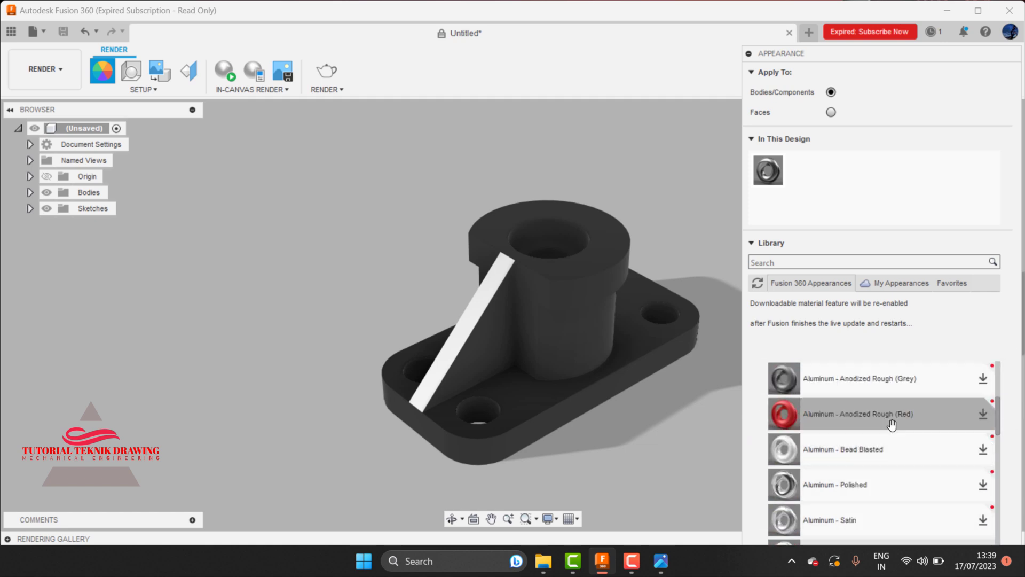
pyautogui.moveTo(892, 425); pyautogui.dragTo(583, 337)
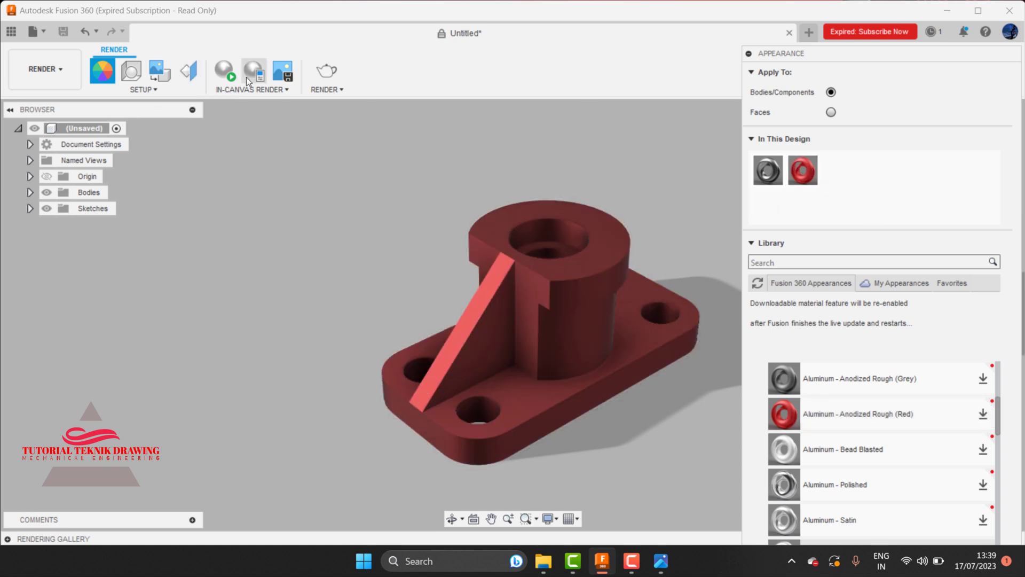
# Start an in-canvas render of the red anodized aluminium bracket
pyautogui.click(224, 71)
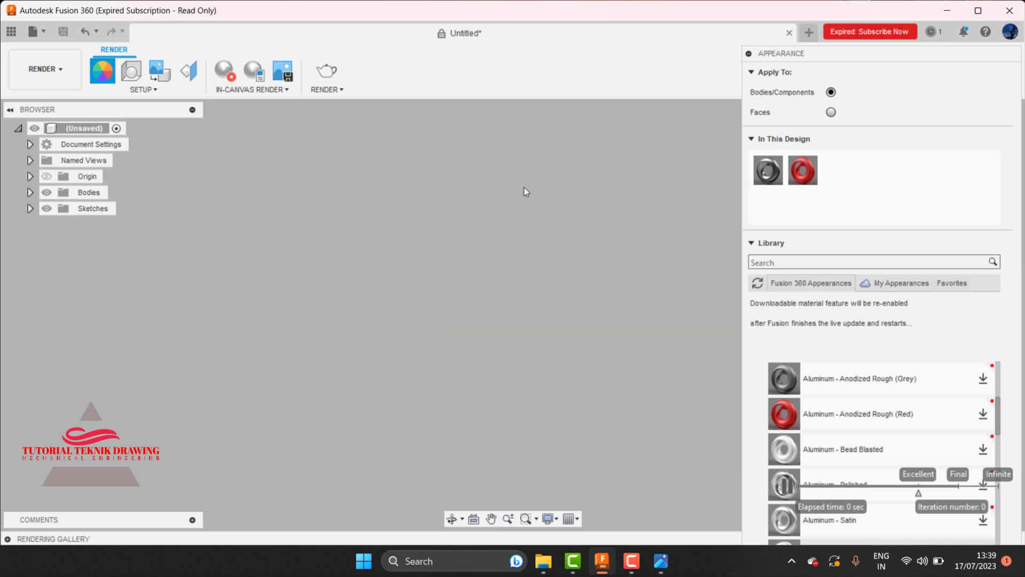